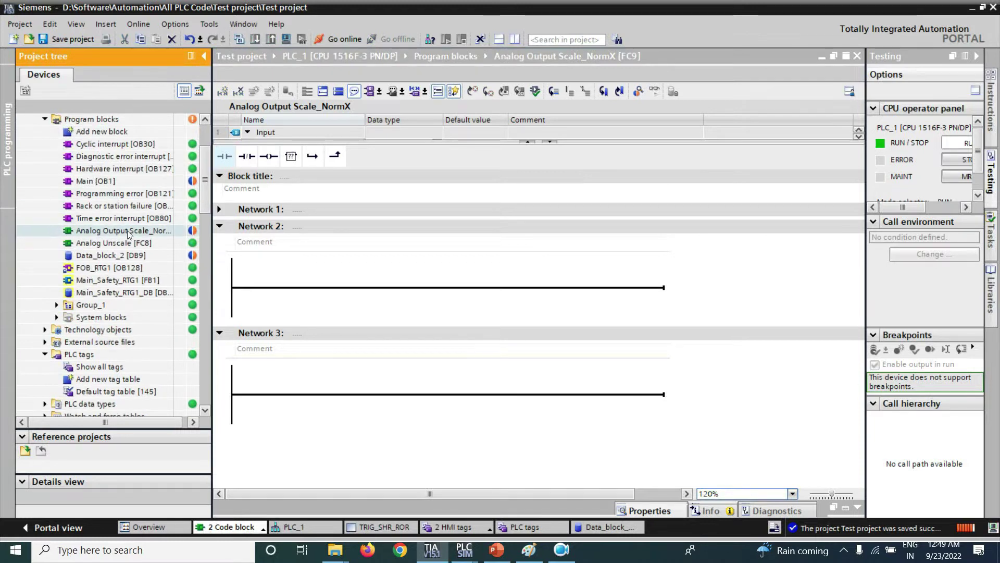
View Analog Unscale [FC8], then open Analog Output Scale_NormX [FC9] with Network 1 expanded.
left_click(119, 245)
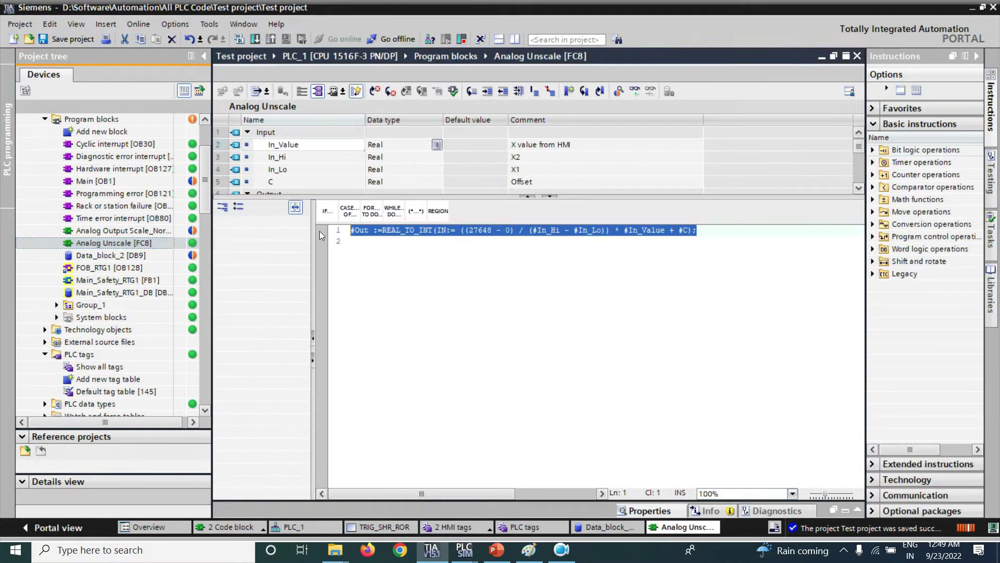
double_click(120, 230)
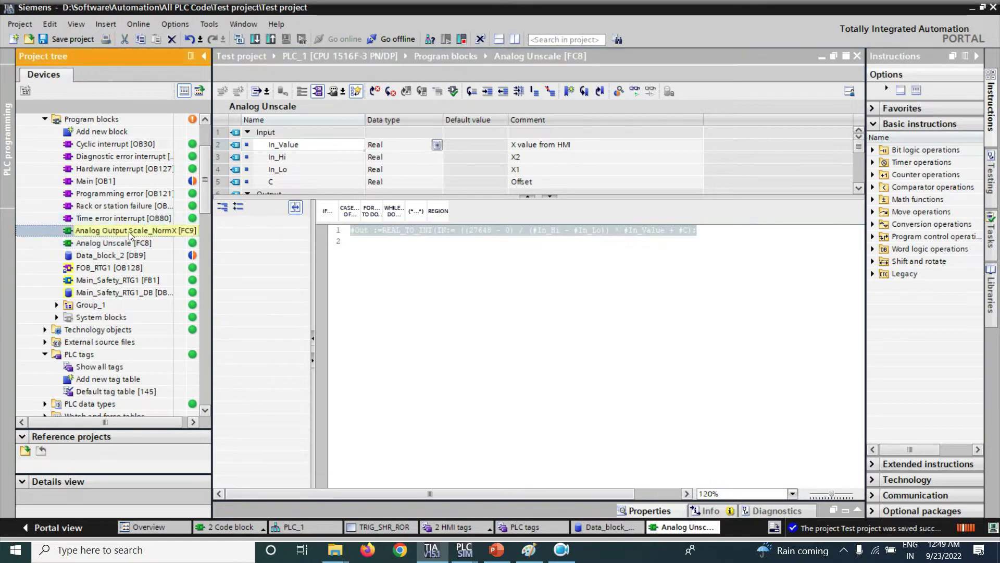
left_click(219, 209)
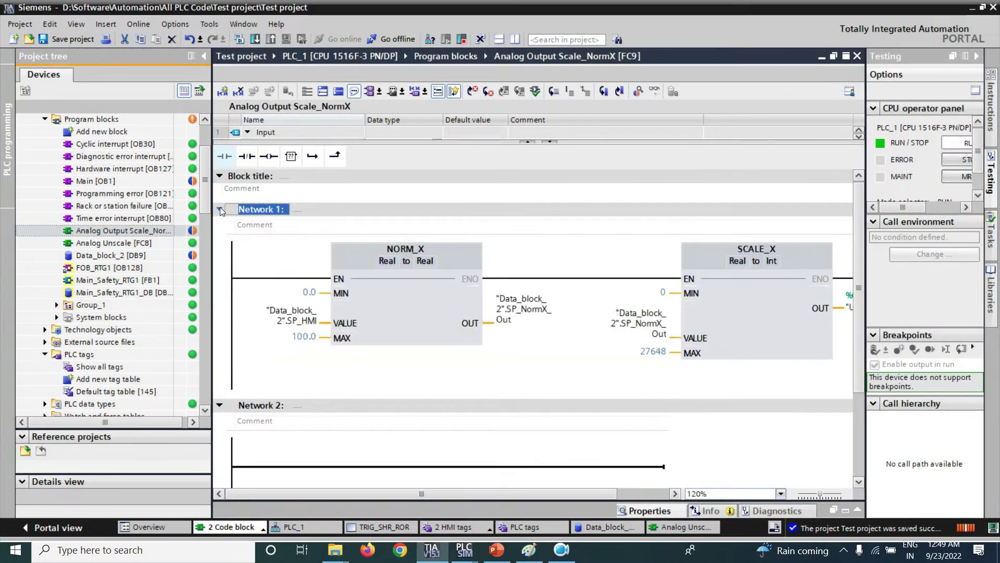
Inspect FC9's NORM_X (0.0–100.0) and SCALE_X (0–27648) boxes writing to %QW302.
left_click(435, 320)
left_click(706, 320)
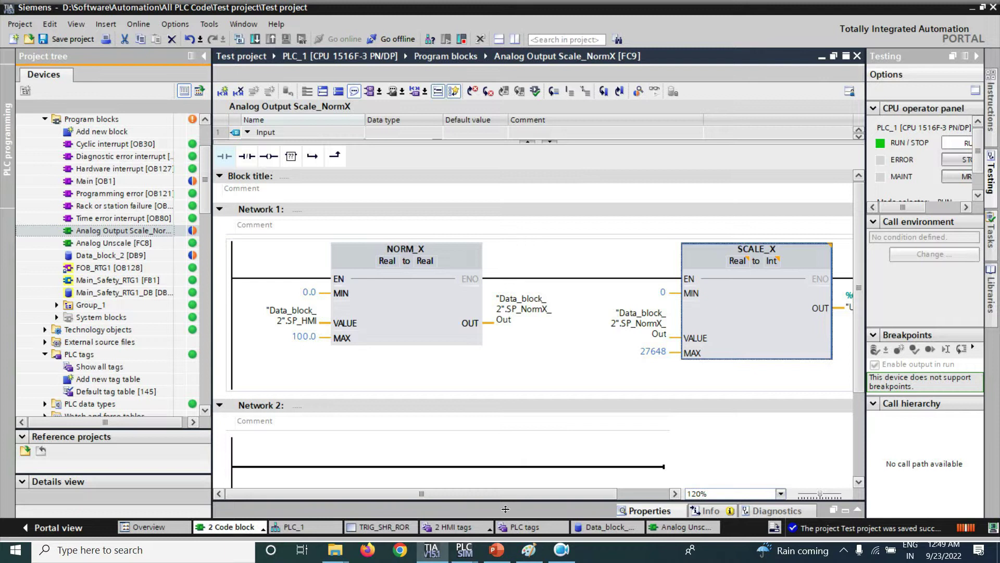
scroll(588, 477, "right", 2)
scroll(585, 467, "left", 2)
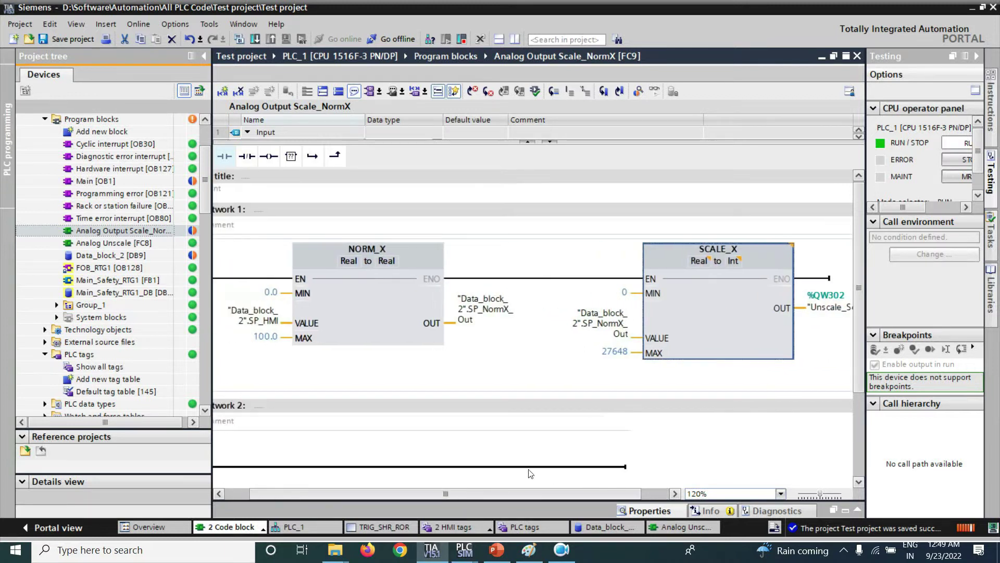
scroll(582, 460, "right", 2)
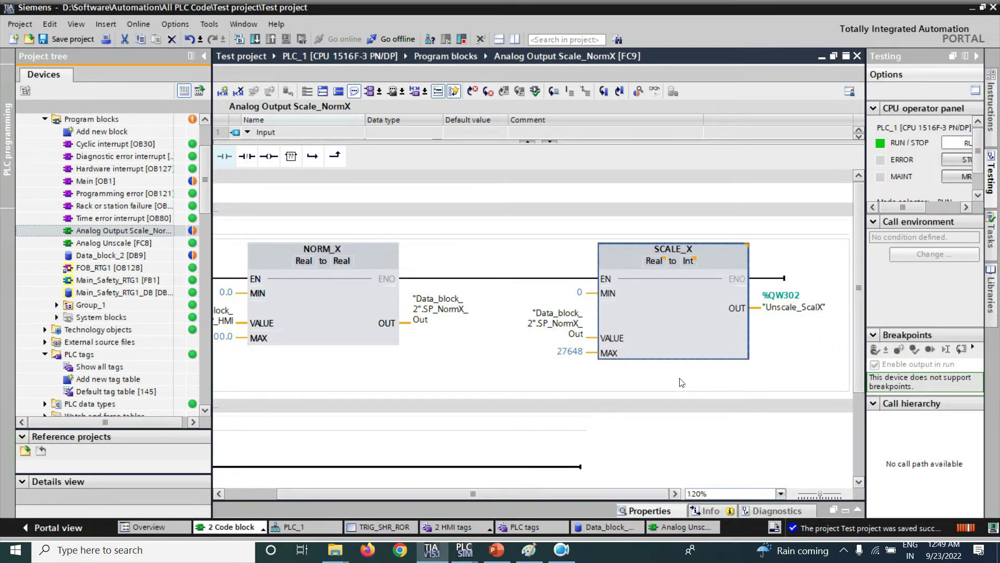
left_click_drag(538, 493, 467, 500)
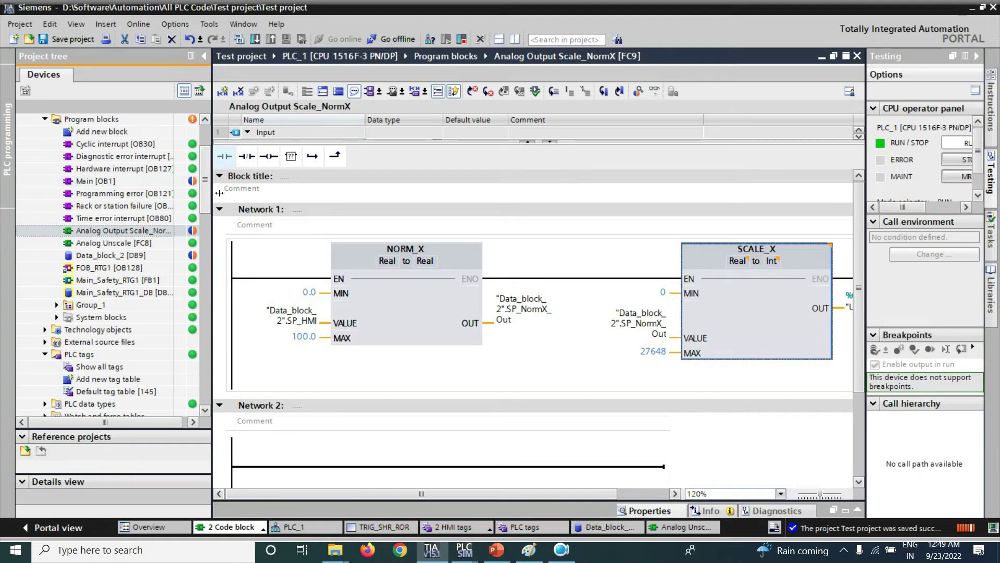
left_click_drag(207, 187, 205, 205)
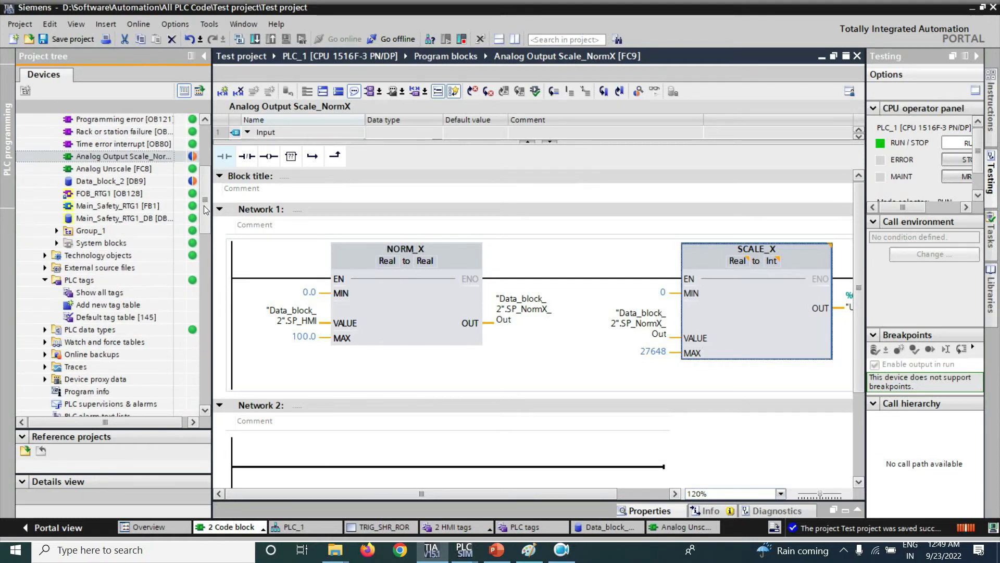
Add Real variable HMI_SCALING as row 4 of Data_block_2 and save the project.
left_click(605, 527)
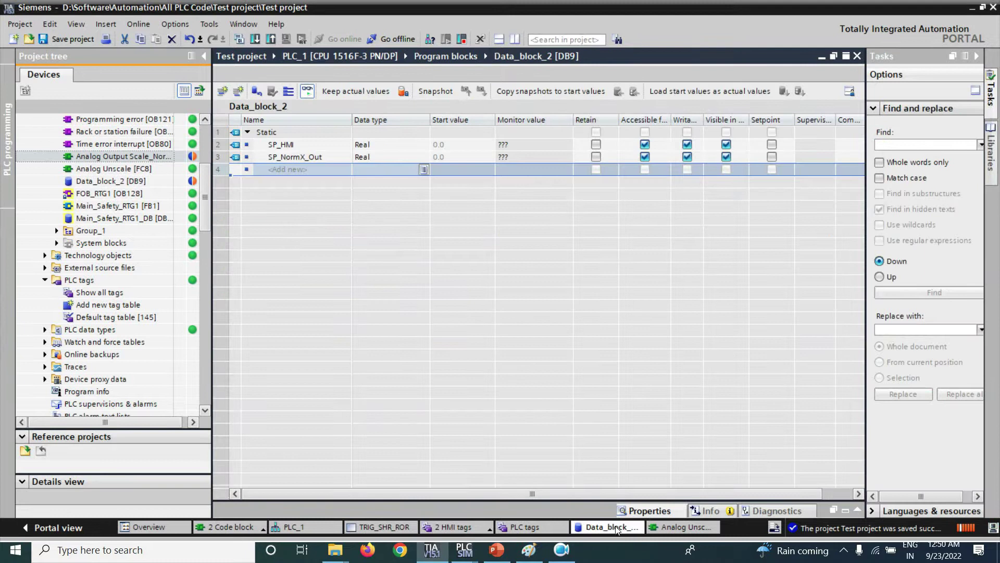
left_click(276, 171)
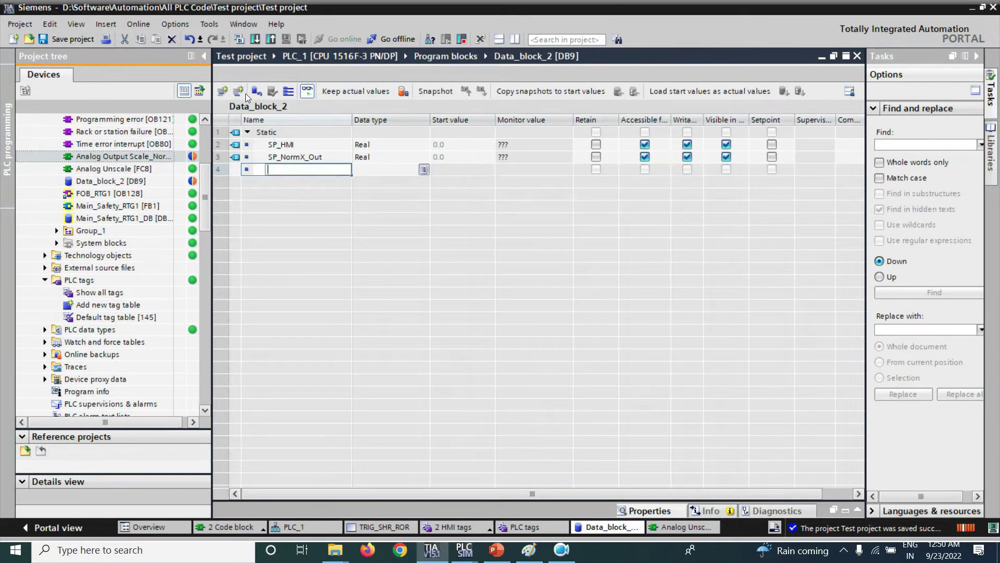
left_click(238, 92)
left_click(286, 171)
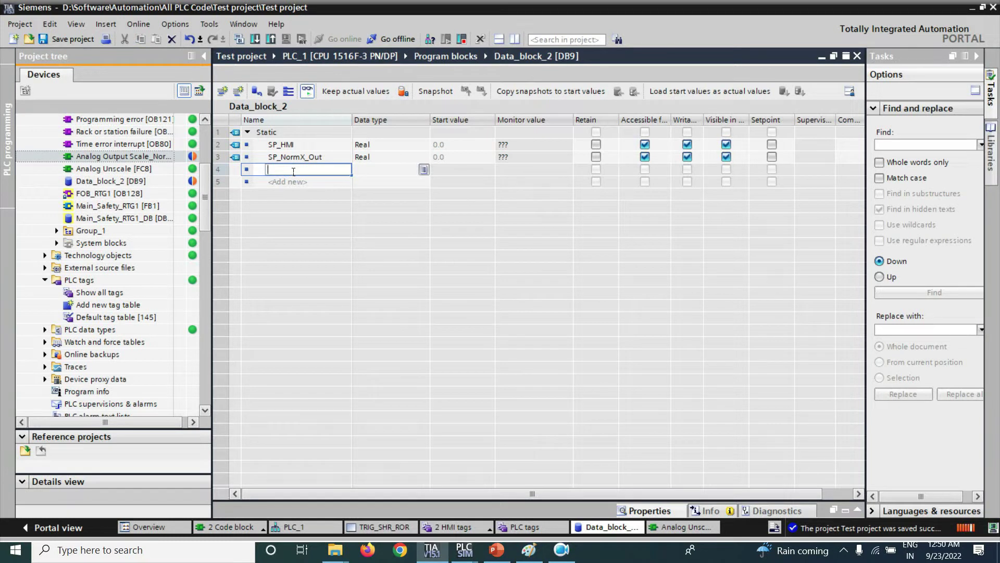
type("hmi")
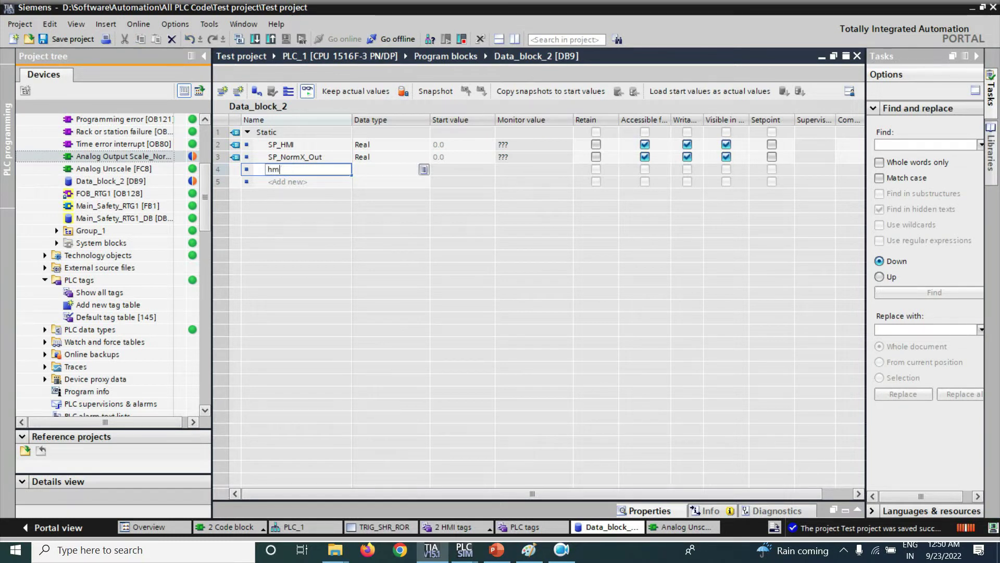
type("HMI_SCALING")
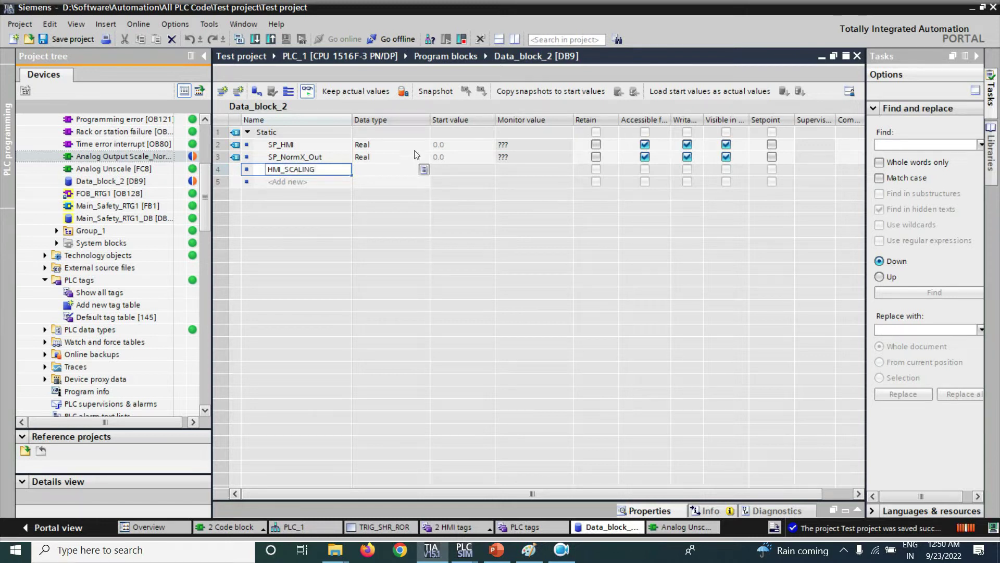
key("Return")
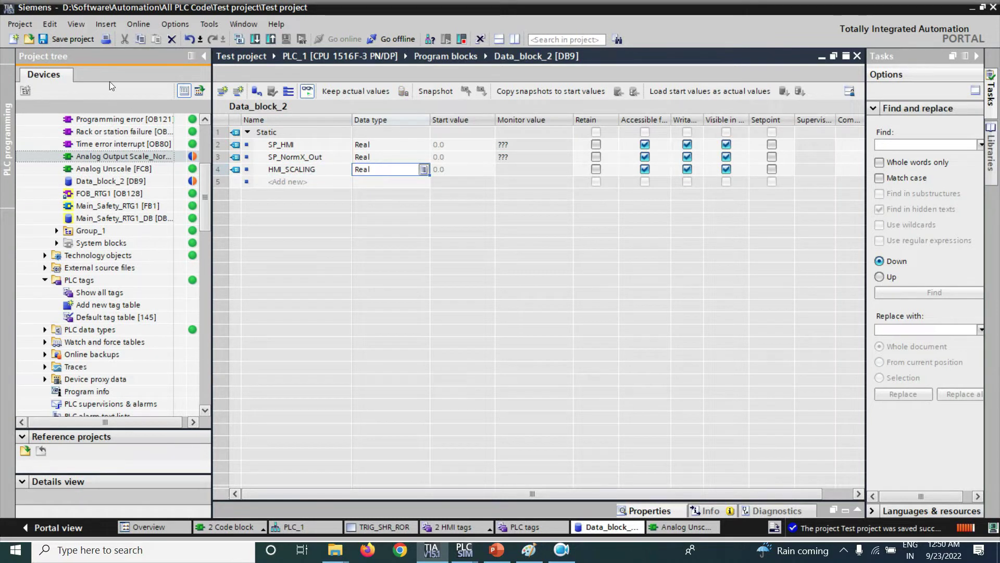
key("ctrl+s")
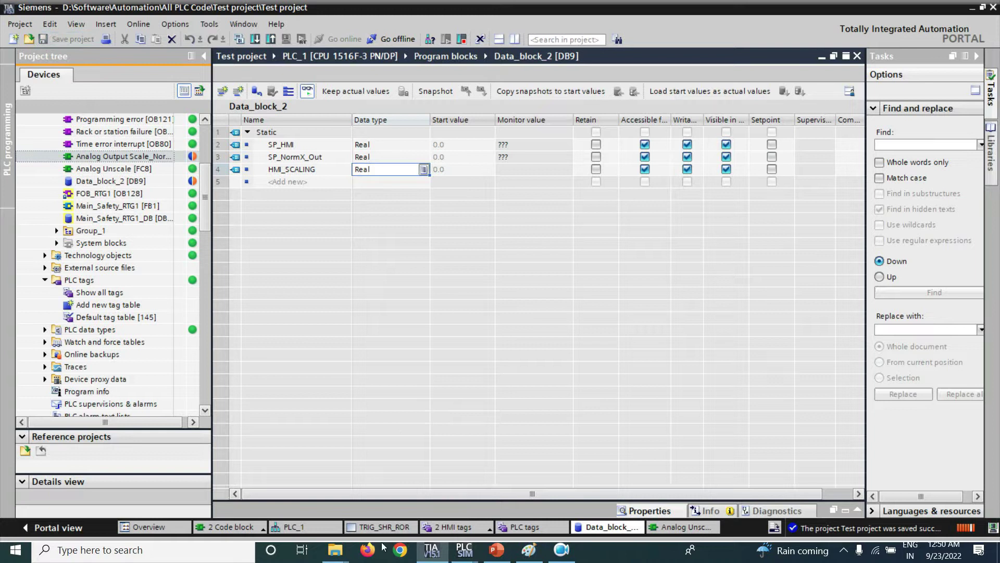
left_click(297, 527)
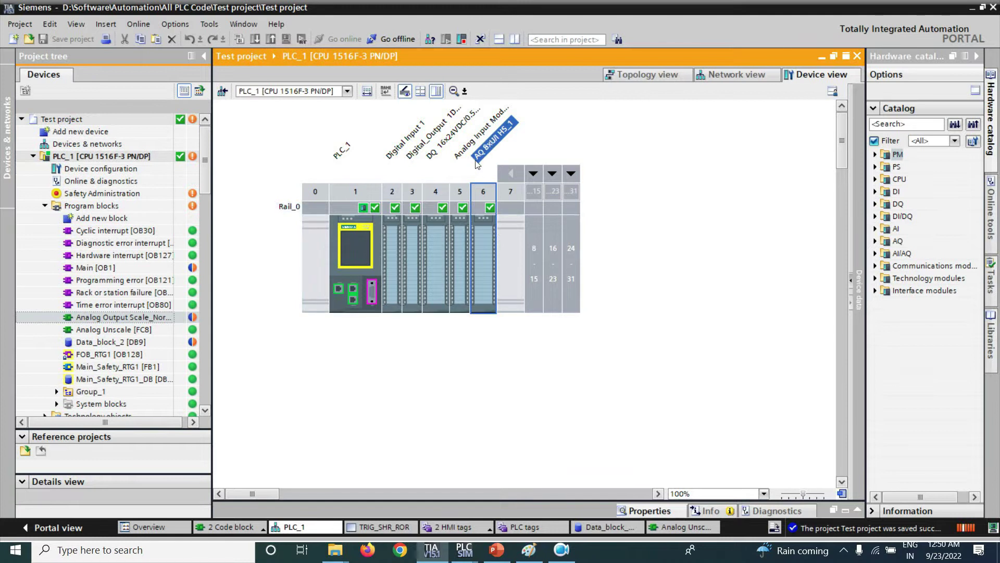
Show the analog output module's IO tags and take PLC_1 offline.
double_click(483, 248)
left_click(289, 224)
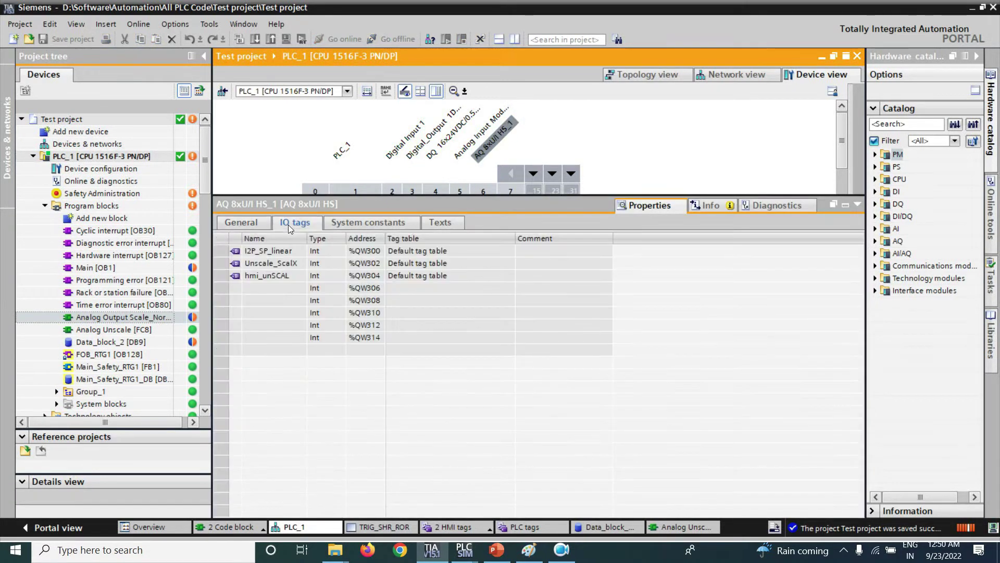
left_click(255, 277)
left_click(254, 277)
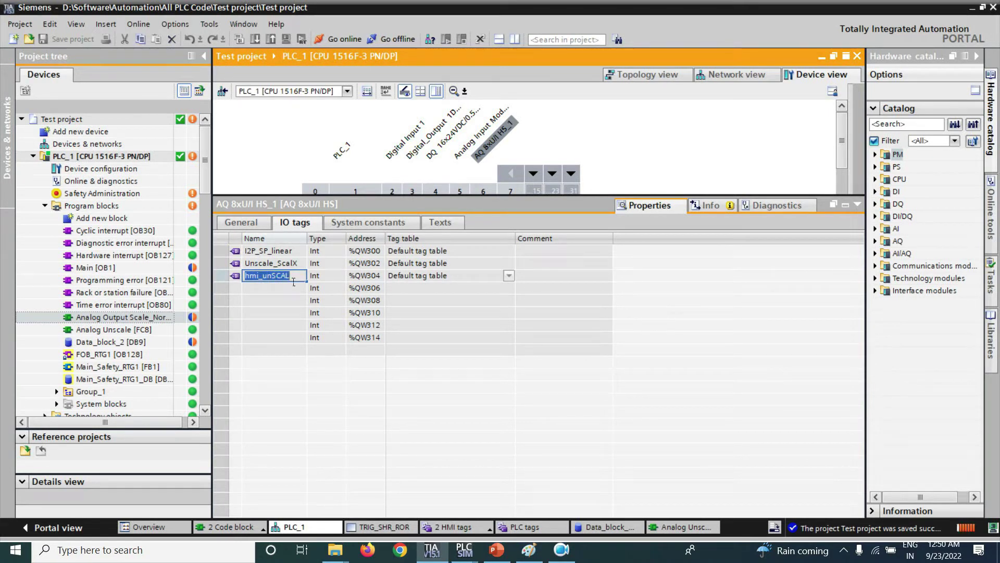
key("Return")
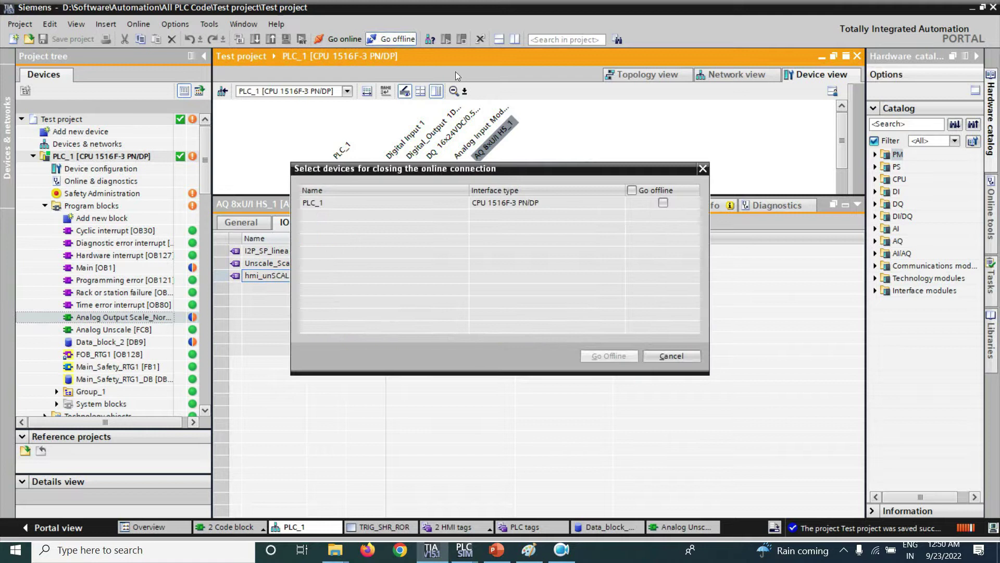
left_click(632, 190)
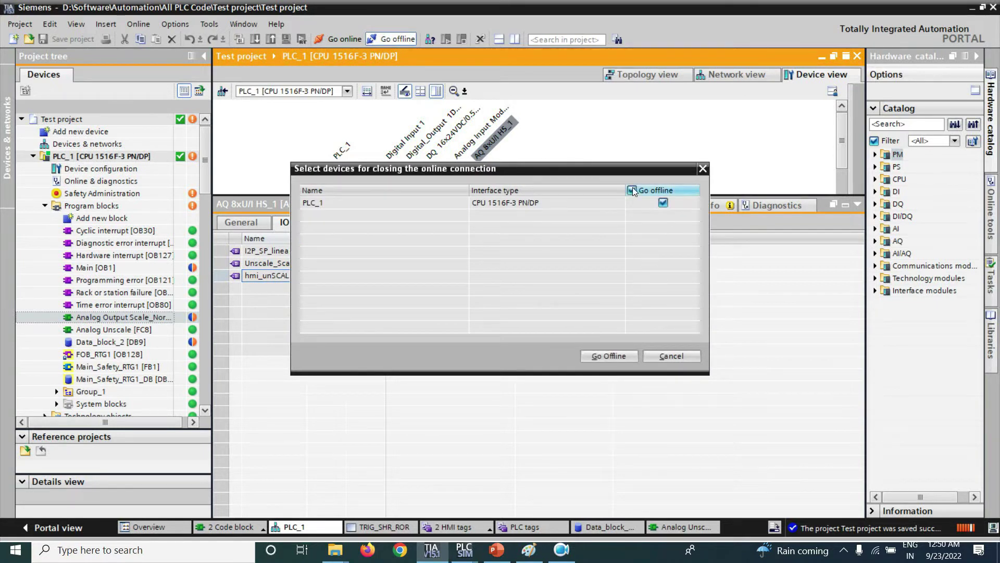
left_click(609, 355)
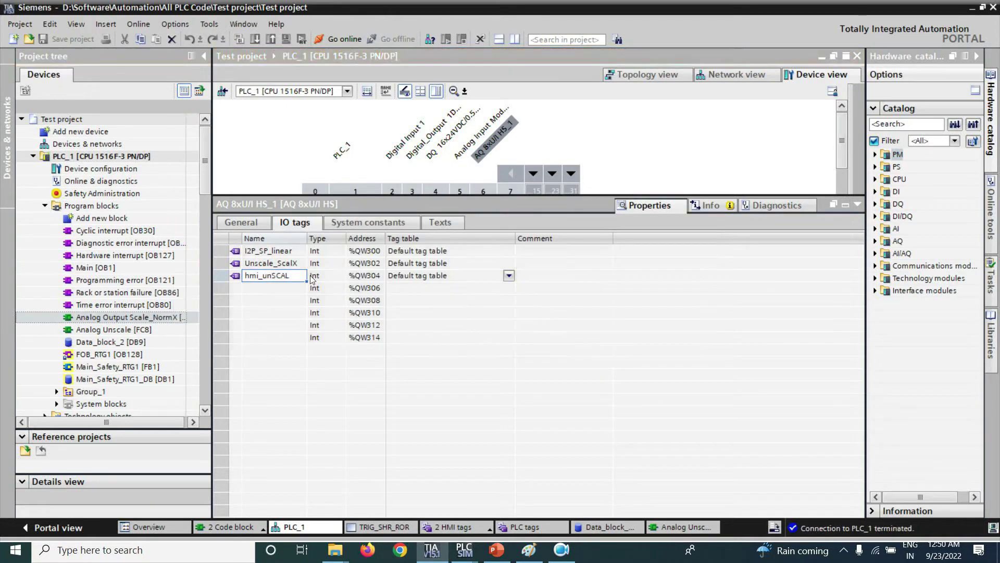
Rename the %QW304 tag hmi_unSCAL to HMI_SCALING and save the project.
double_click(294, 280)
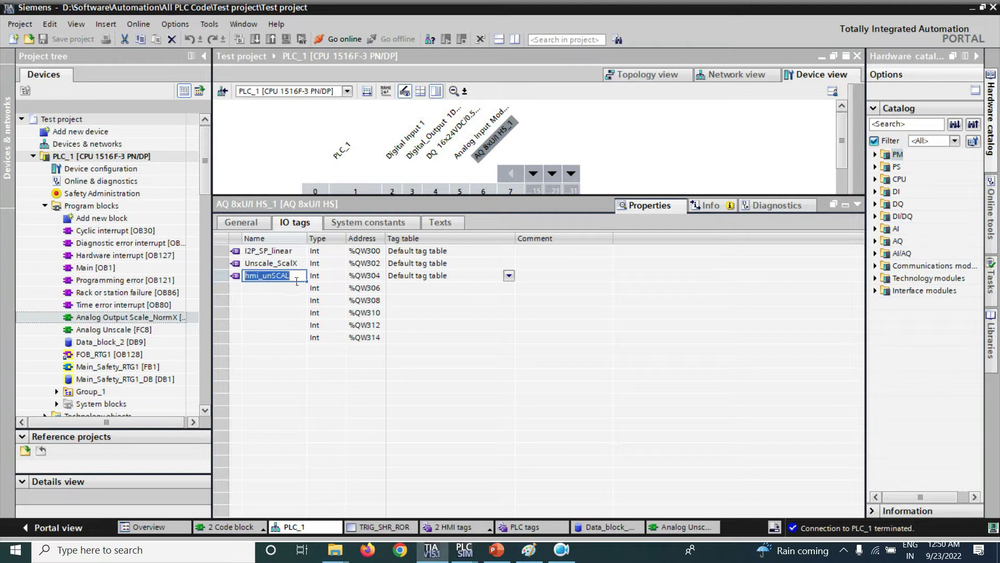
type("HMI_")
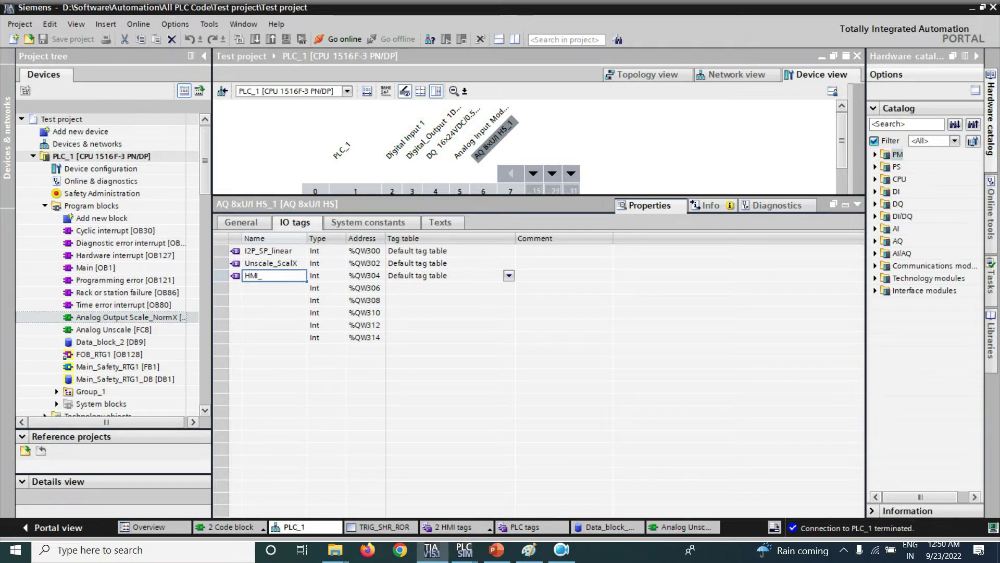
type("SCALING")
left_click(420, 318)
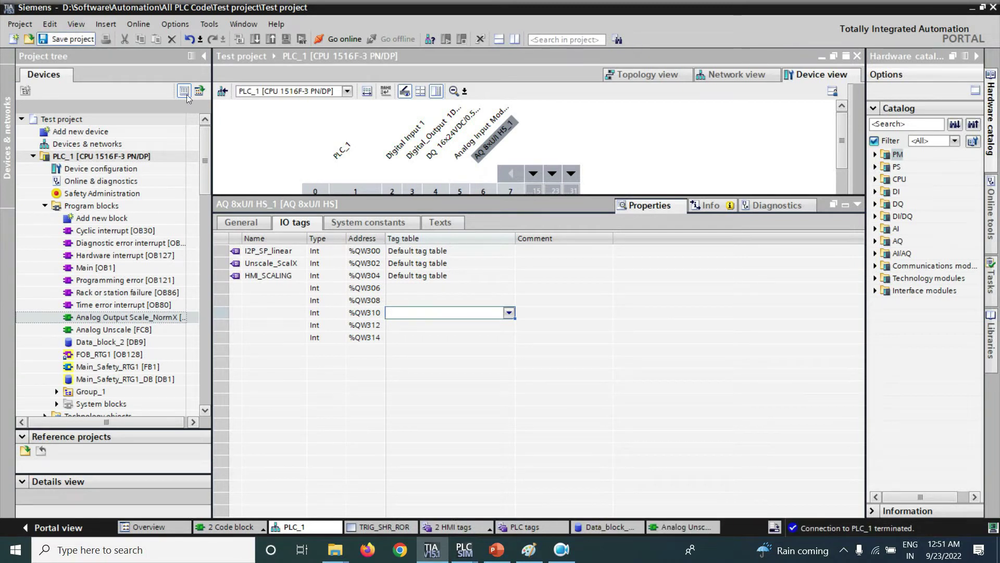
key("ctrl+s")
left_click(526, 526)
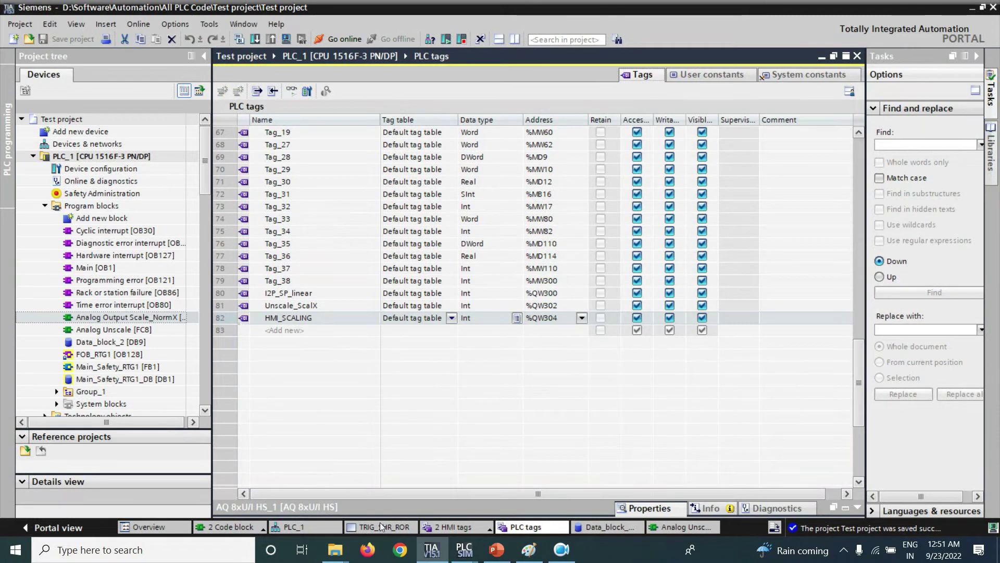
Place a new I/O field below the existing one on the TRIG_SHR_ROR screen.
left_click(382, 526)
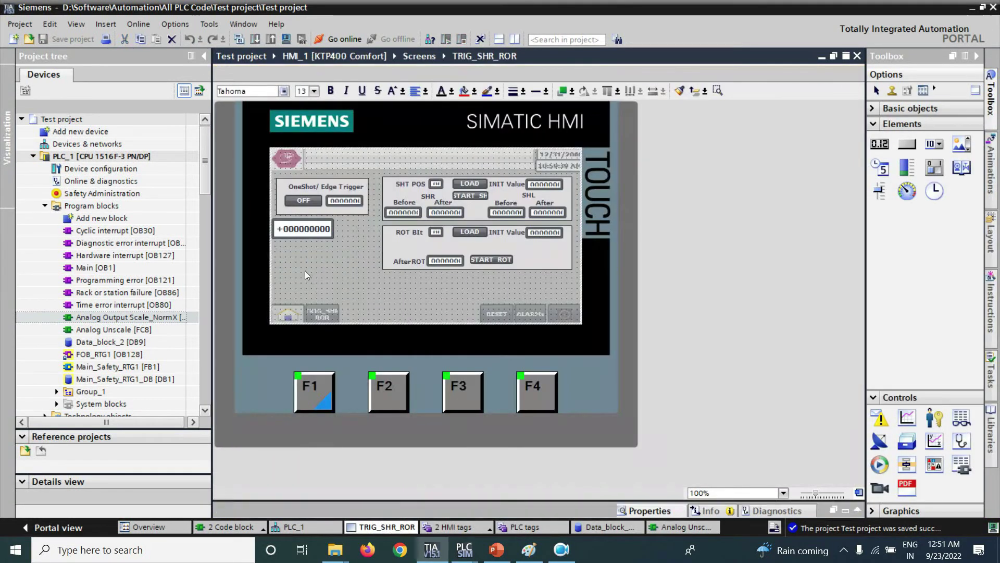
left_click(879, 145)
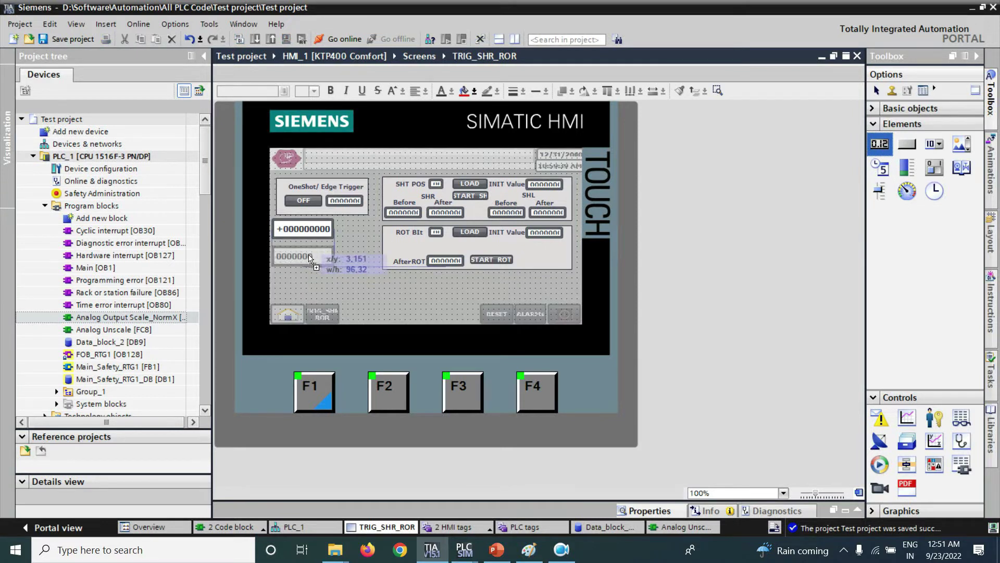
left_click(314, 259)
left_click(73, 39)
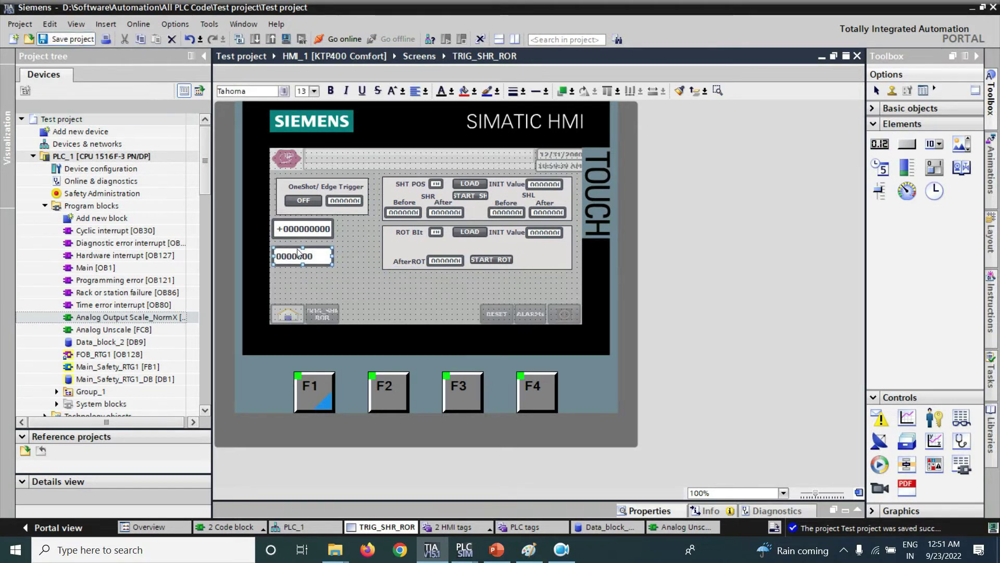
left_click(345, 276)
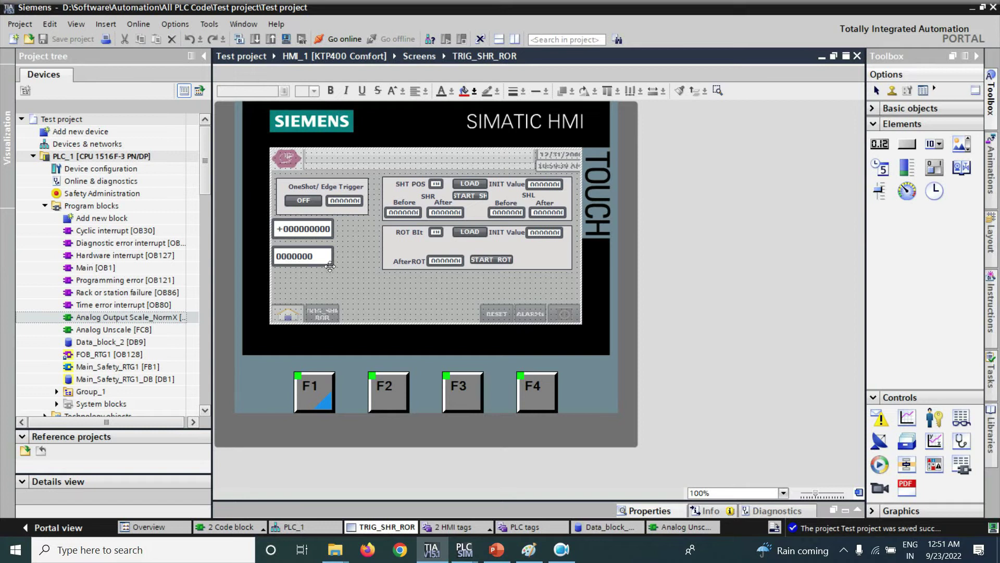
left_click(328, 265)
double_click(327, 265)
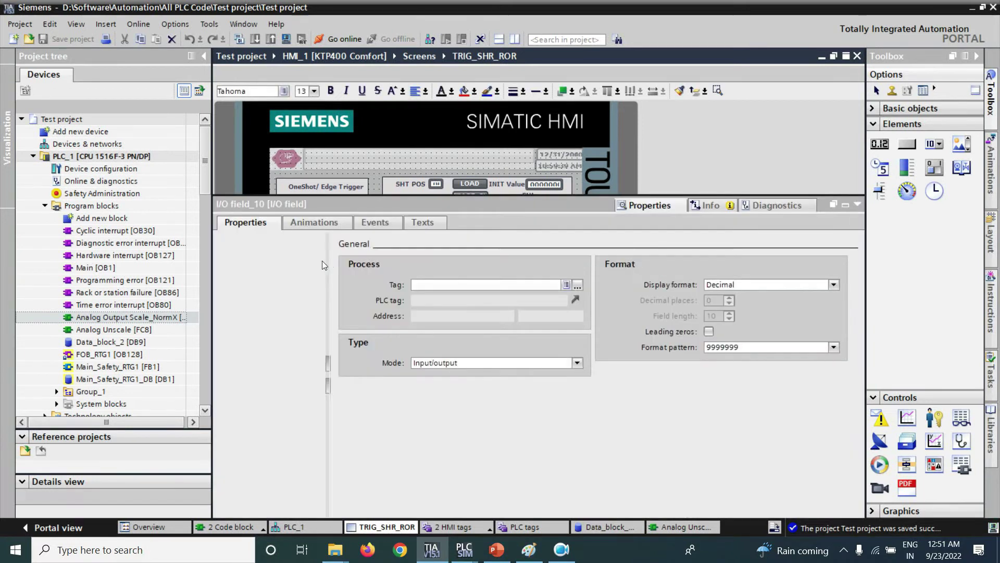
left_click(858, 199)
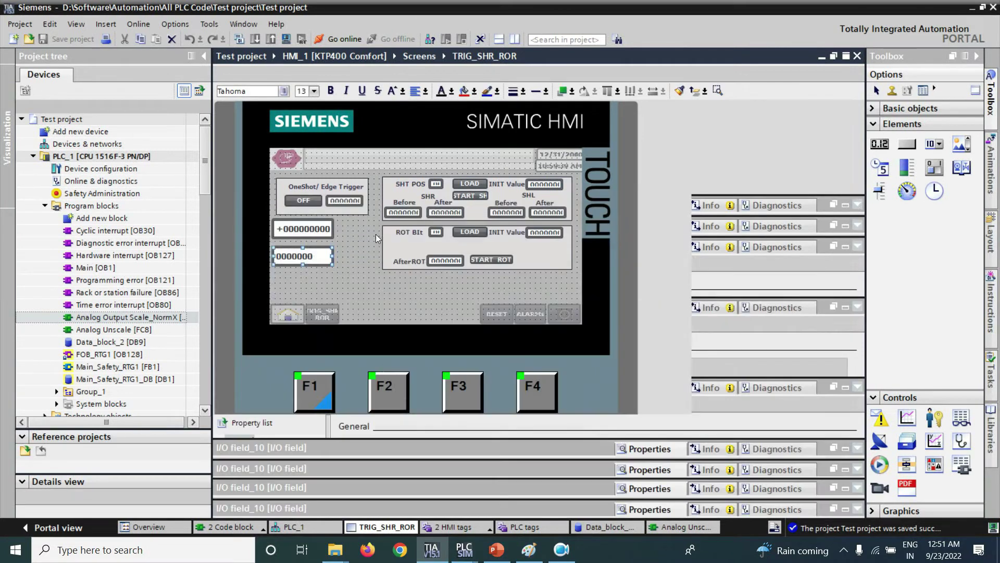
Link the new I/O field to the Data_block_2_HMI_SCALING tag and save the project.
right_click(324, 252)
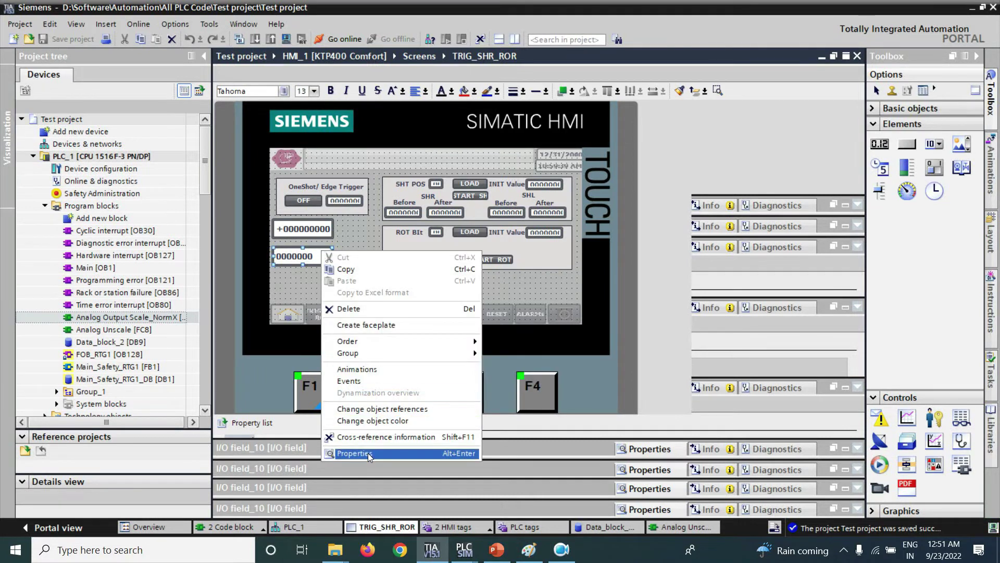
left_click(353, 453)
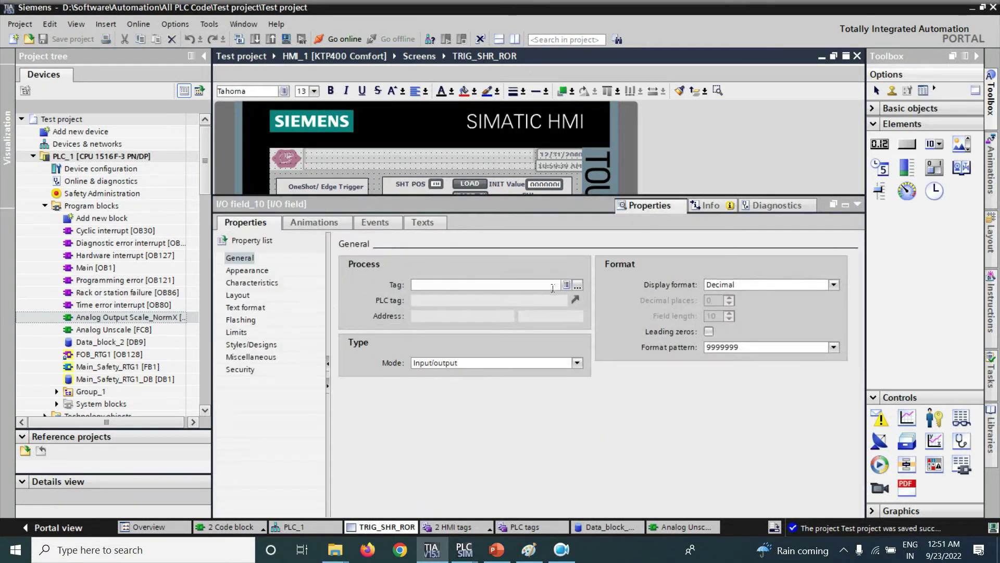
left_click(577, 286)
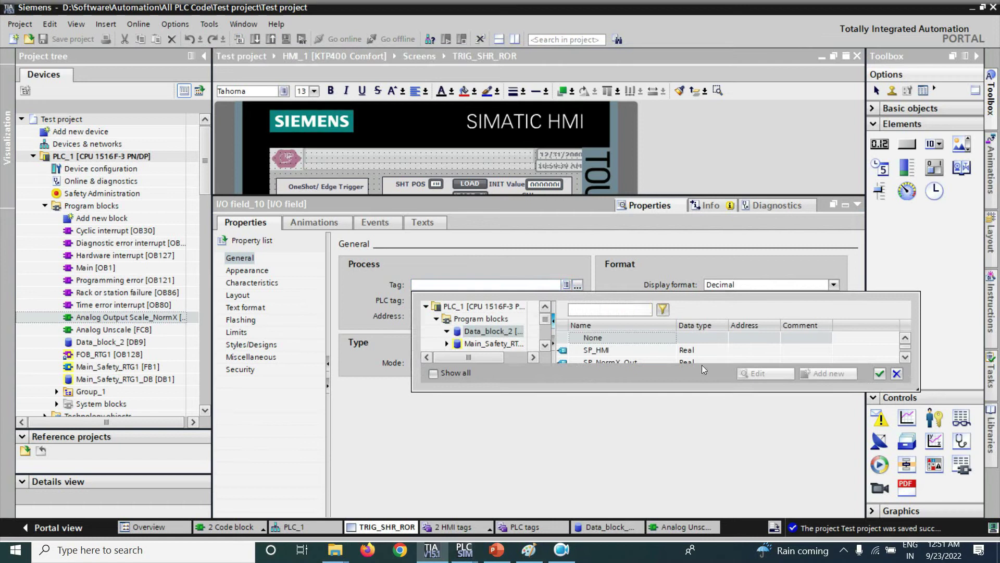
left_click(904, 357)
double_click(644, 349)
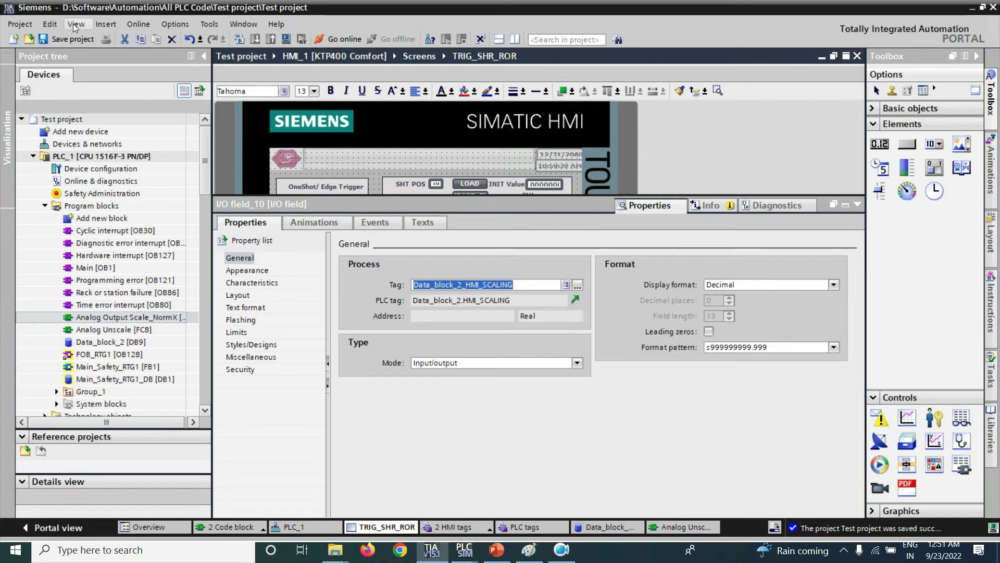
left_click(73, 39)
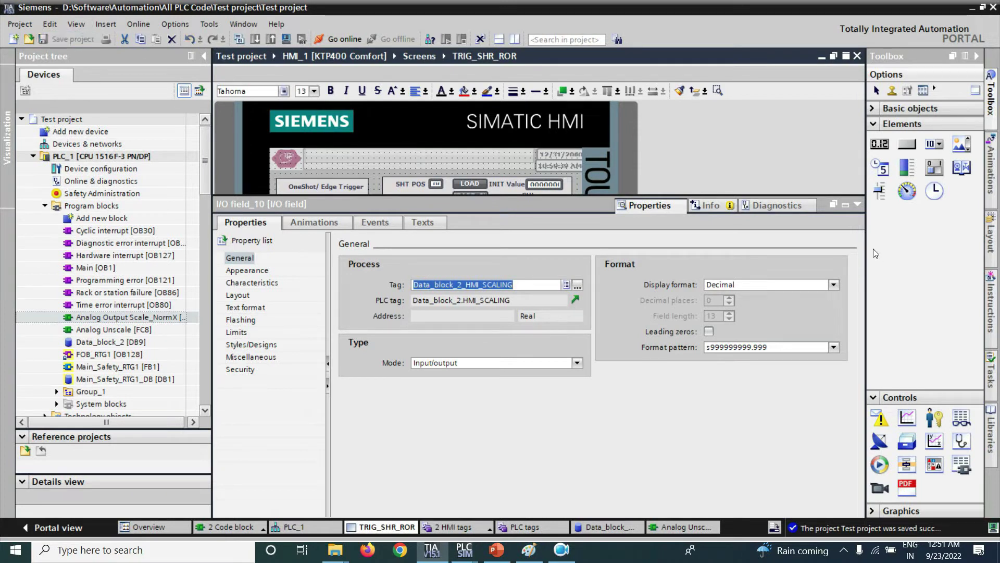
left_click(858, 206)
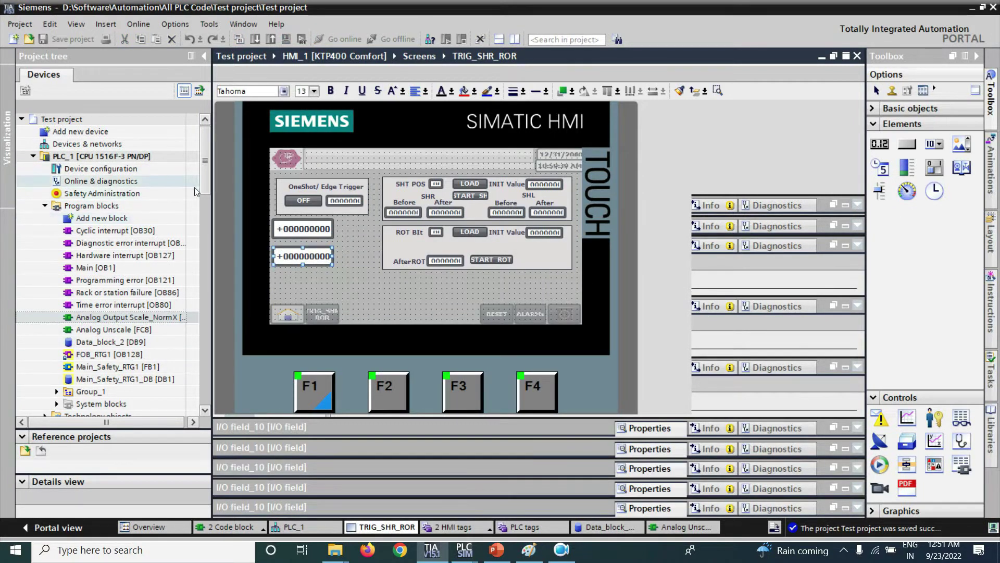
Show all HMI tags and delete Data_block_2_HMI_LIMIT and HMI_SCALING, leaving 34 tags.
scroll(201, 215, "down", 1)
scroll(201, 214, "down", 9)
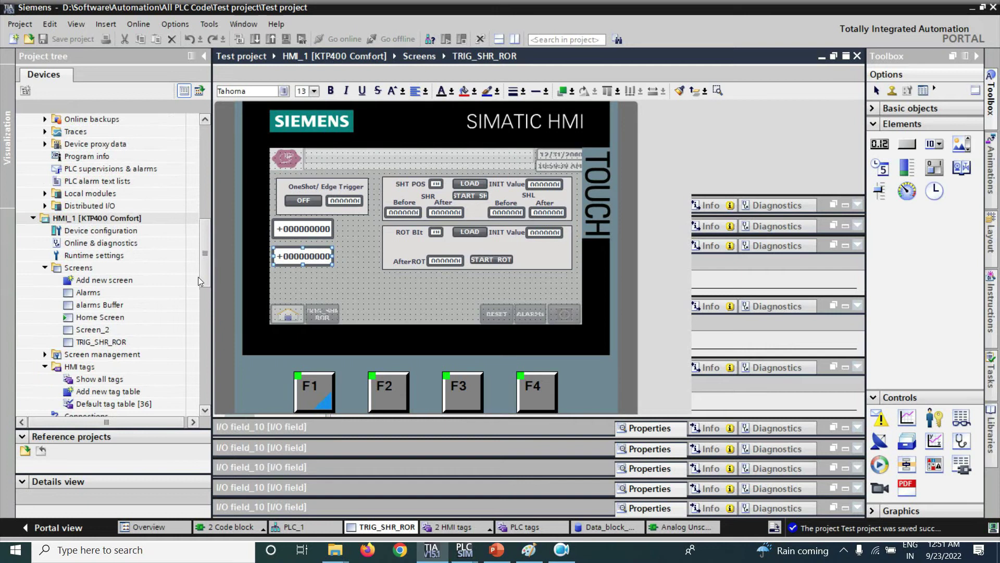
double_click(99, 379)
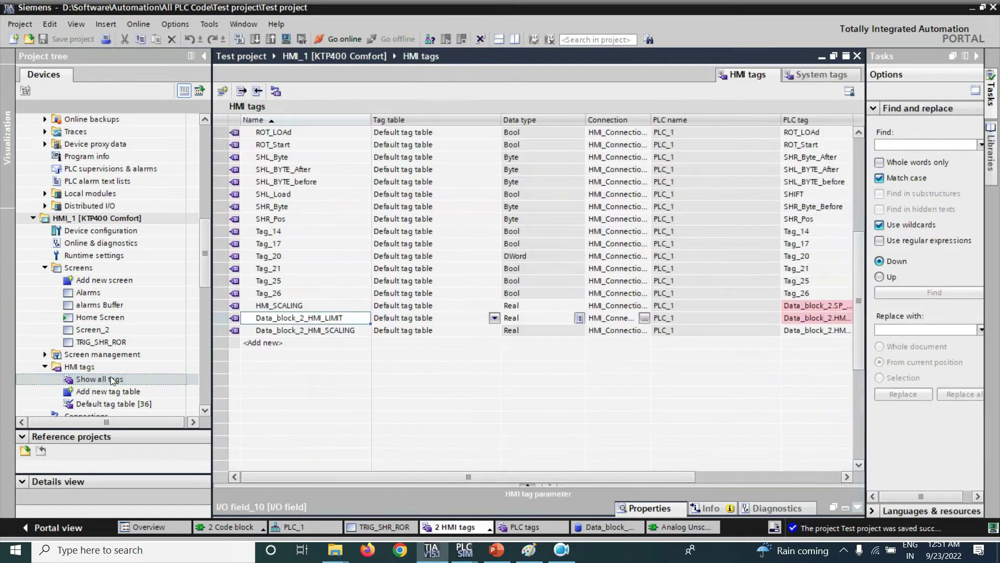
left_click(337, 342)
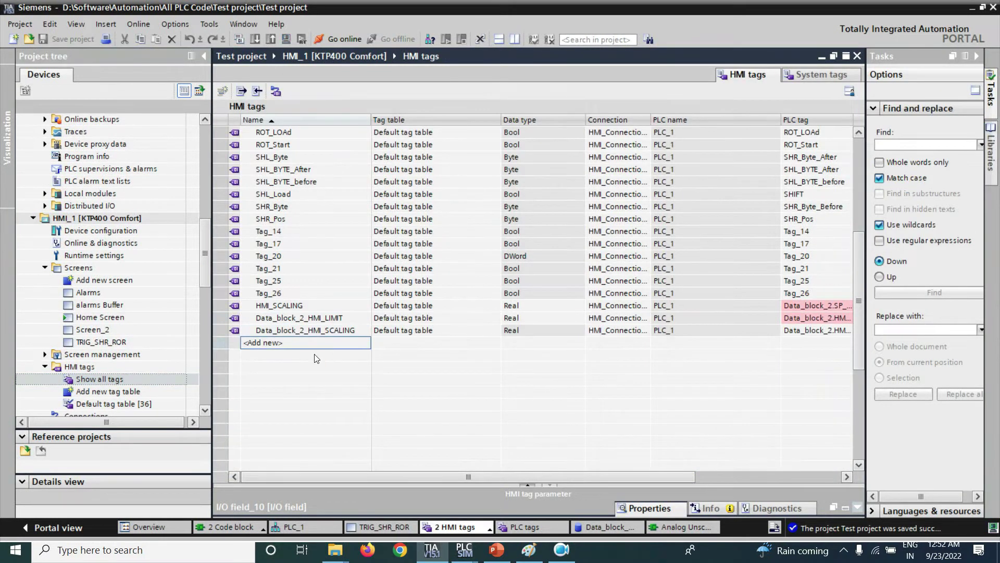
right_click(225, 320)
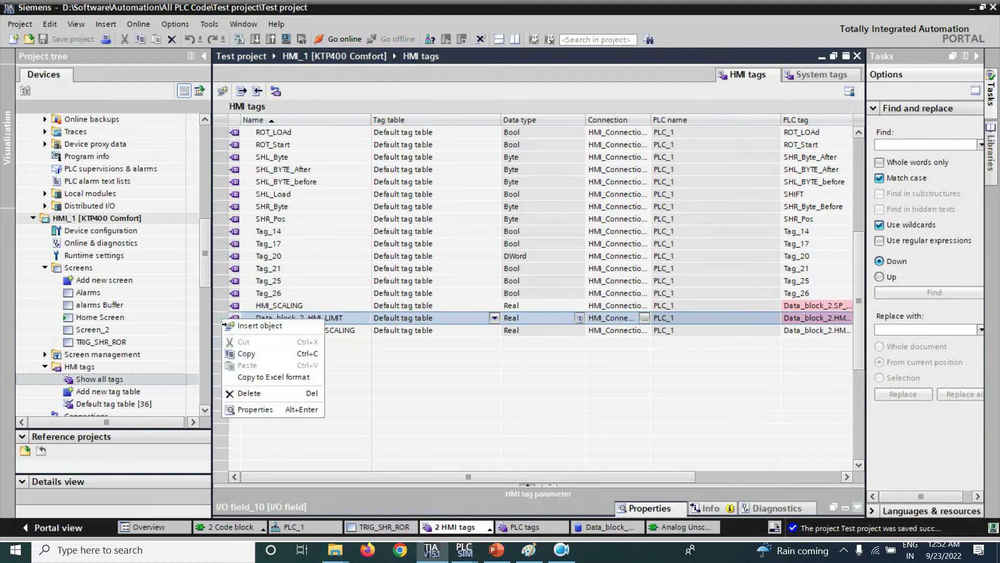
left_click(254, 394)
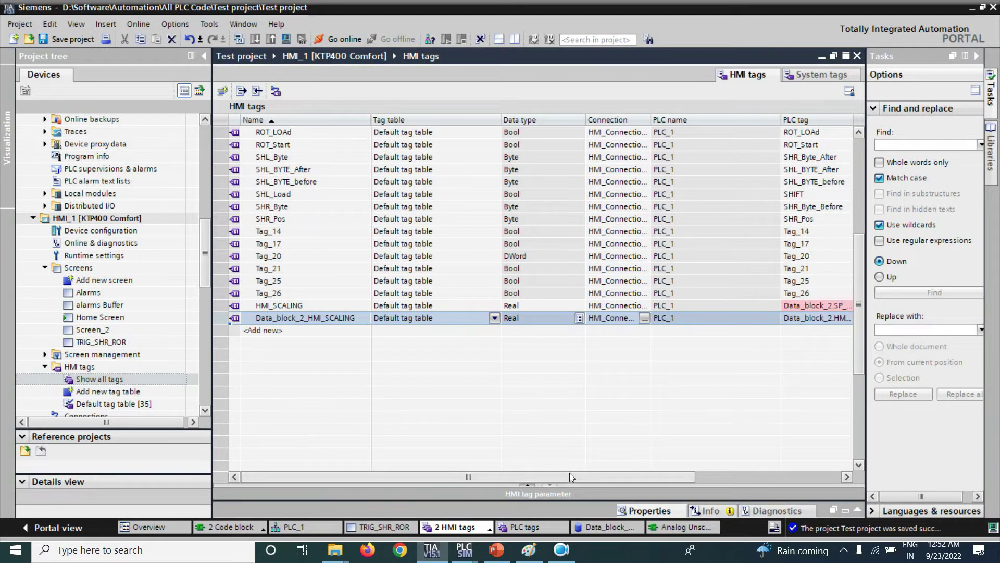
left_click_drag(571, 476, 607, 474)
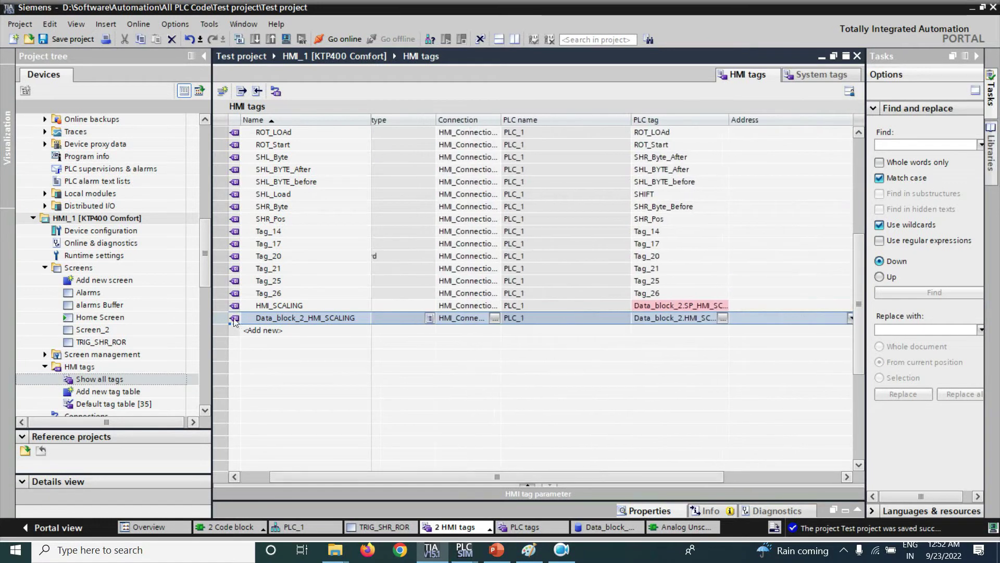
right_click(223, 309)
left_click(261, 380)
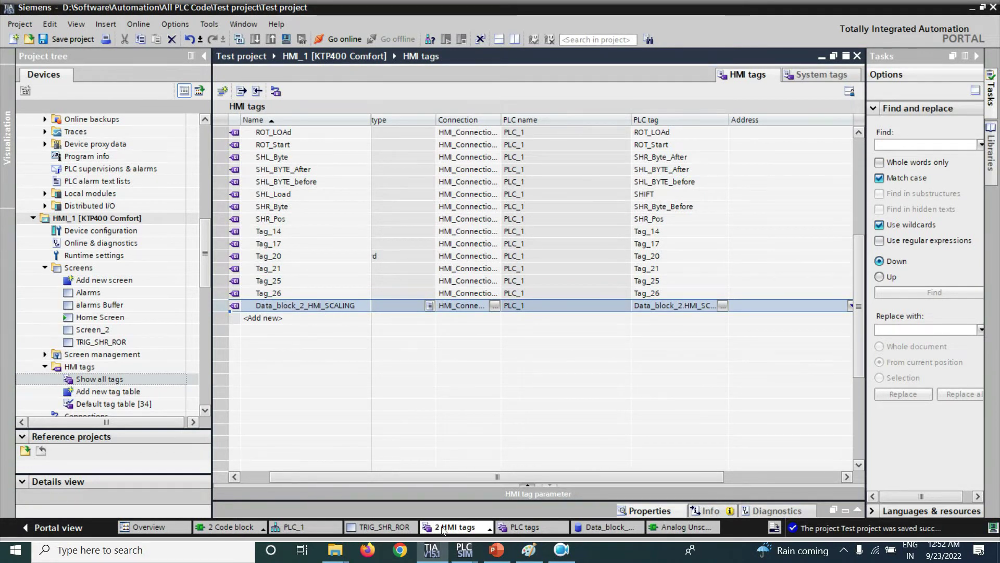
left_click(400, 527)
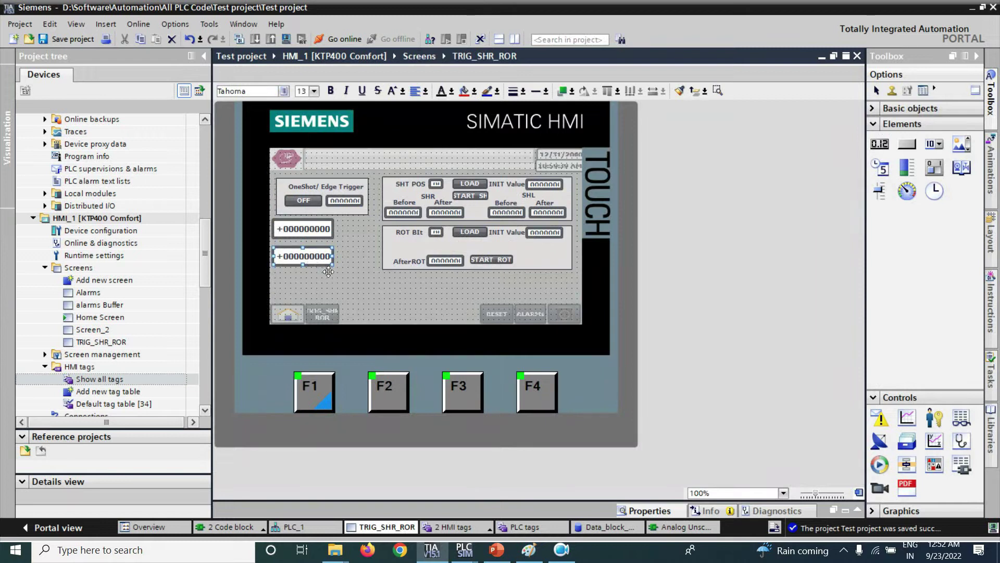
mouse_move(306, 269)
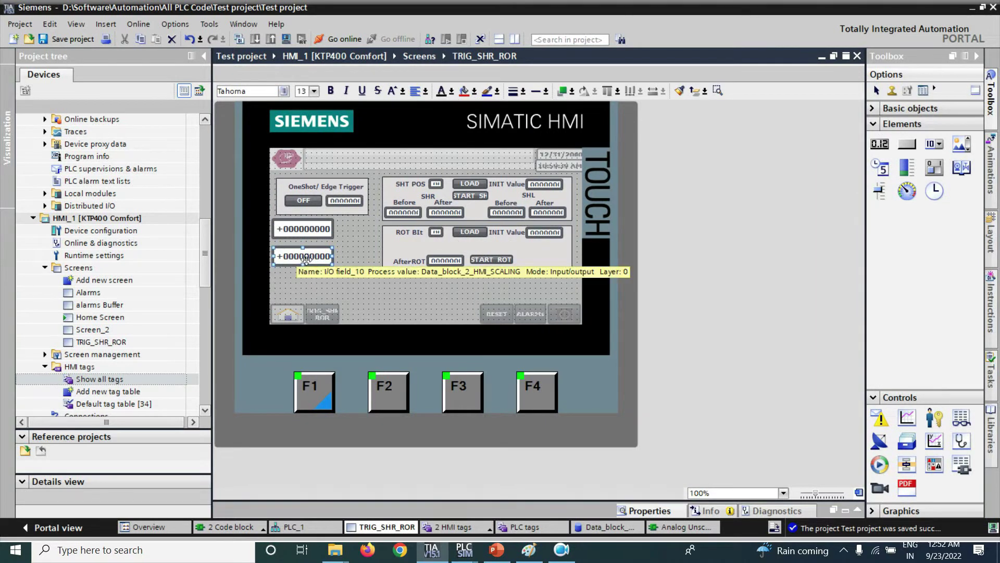
left_click(446, 529)
left_click(451, 500)
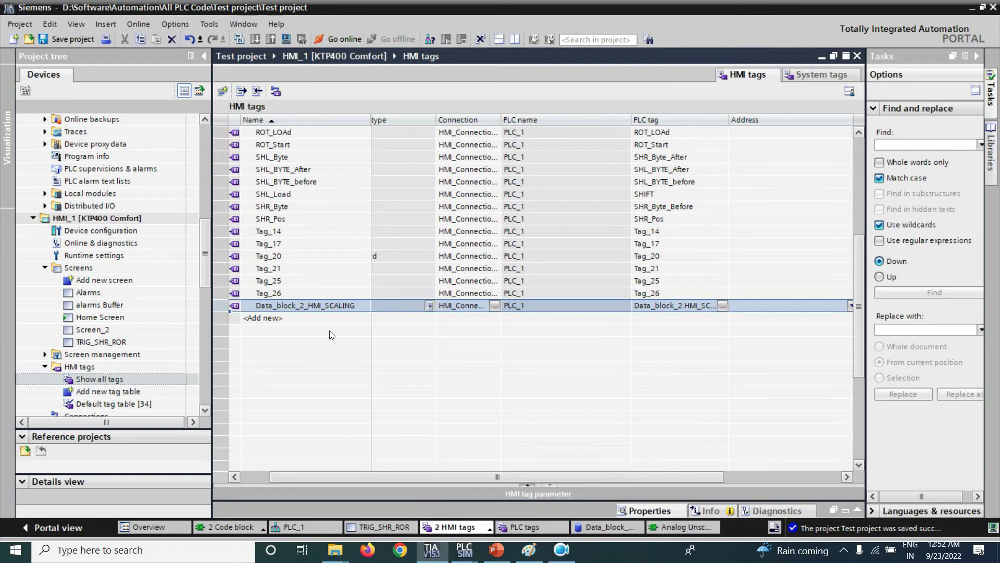
Set the Data_block_2_HMI_SCALING tag's acquisition cycle to 100 ms in its properties.
left_click(447, 351)
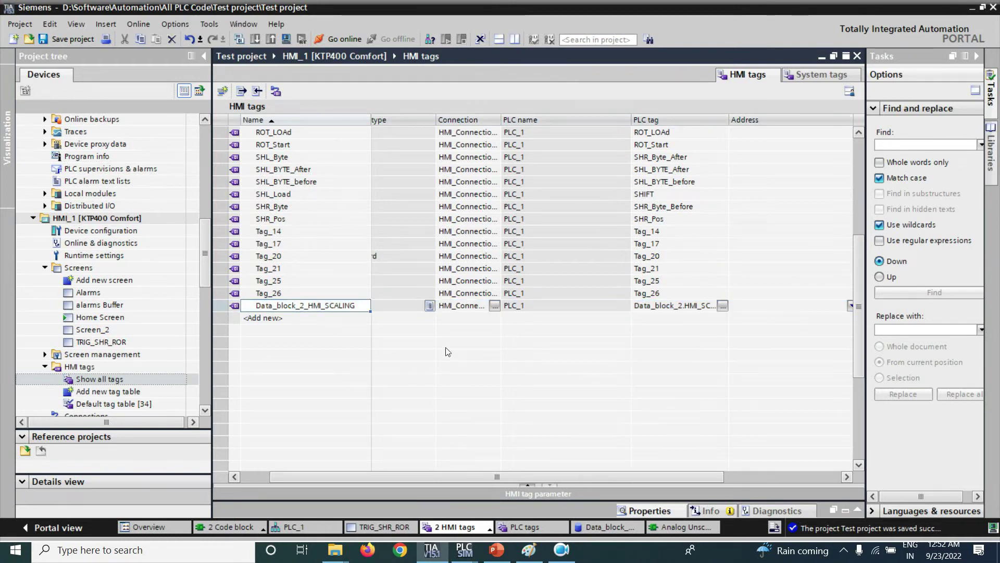
left_click(642, 508)
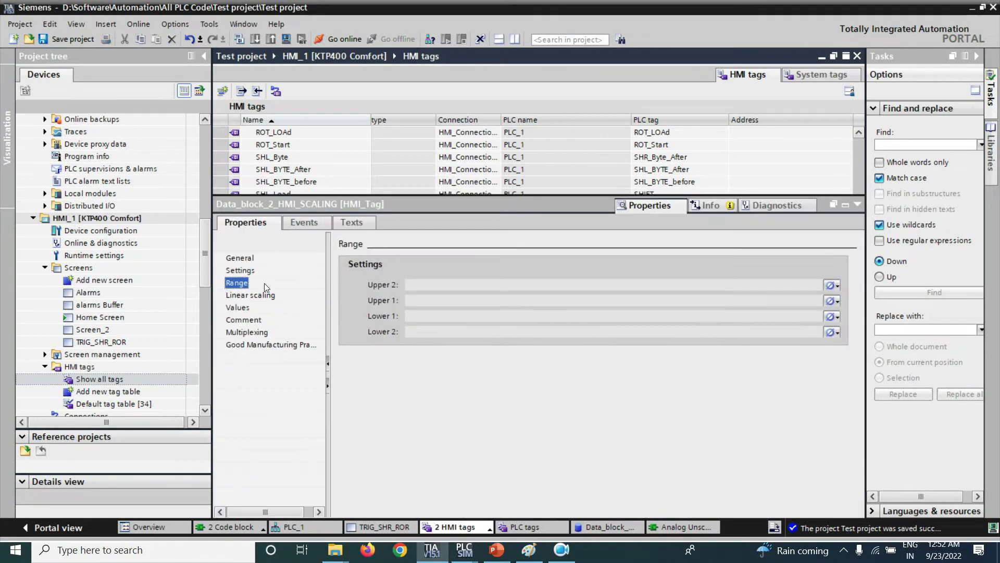
left_click(238, 259)
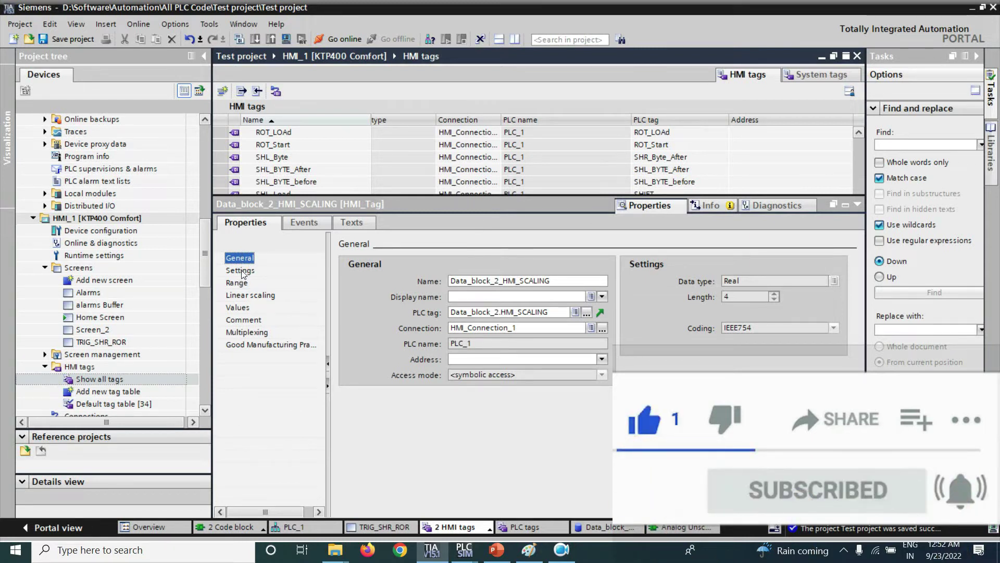
left_click(240, 271)
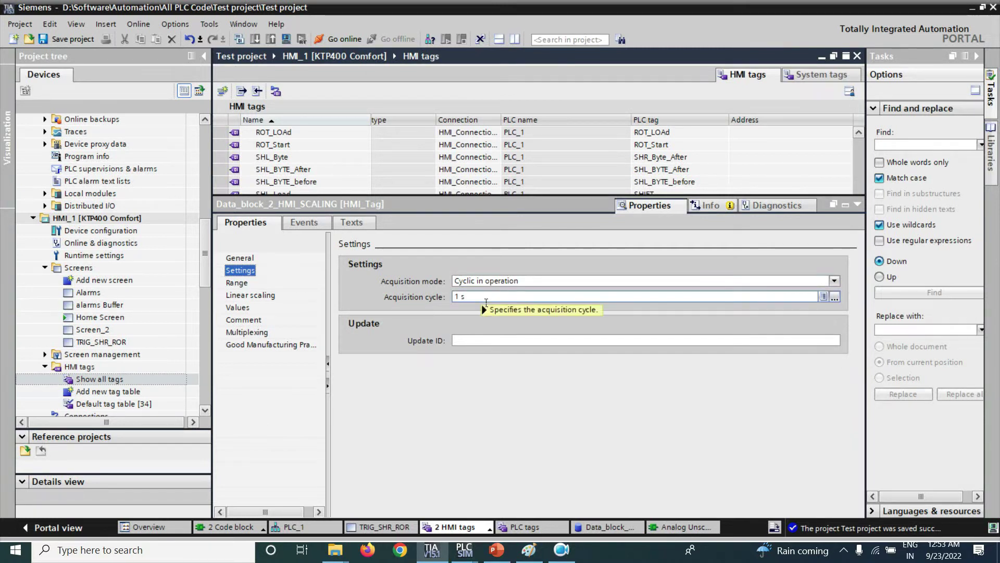
left_click(835, 296)
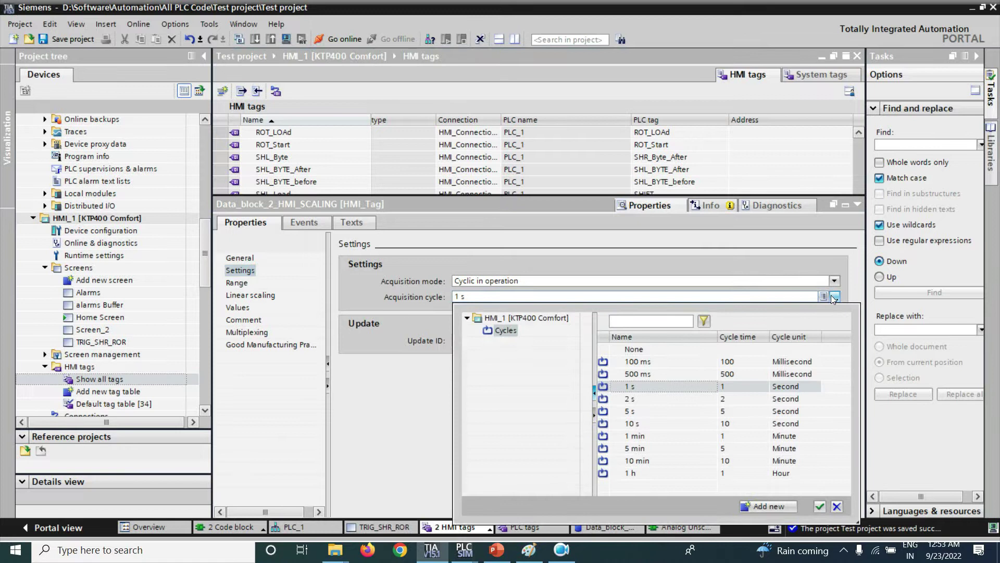
left_click(649, 373)
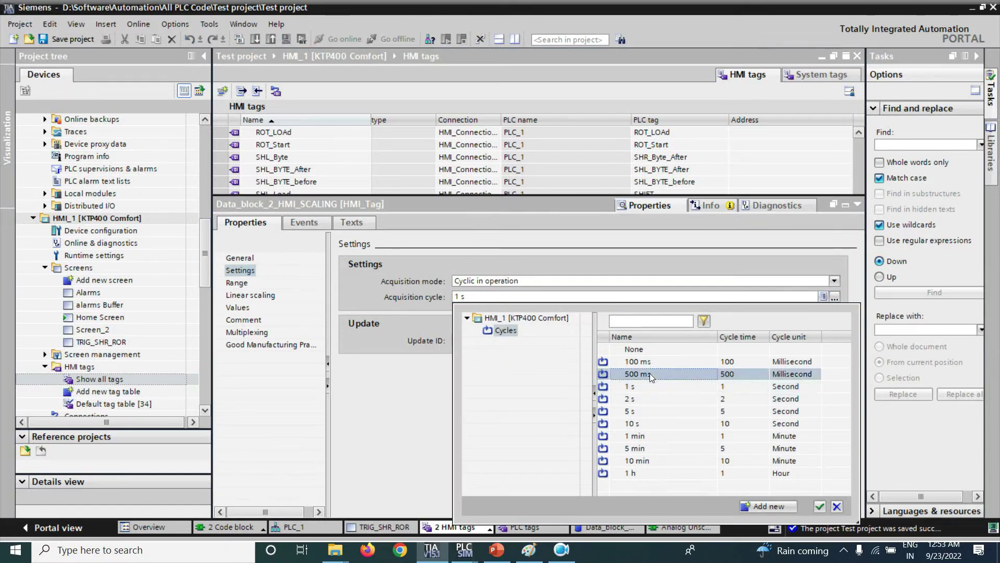
double_click(649, 373)
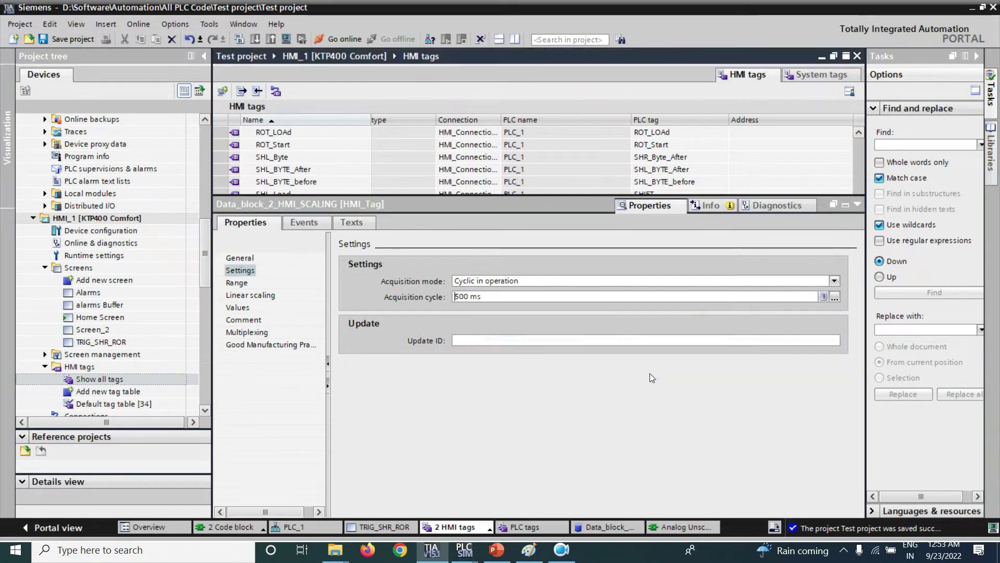
left_click(835, 297)
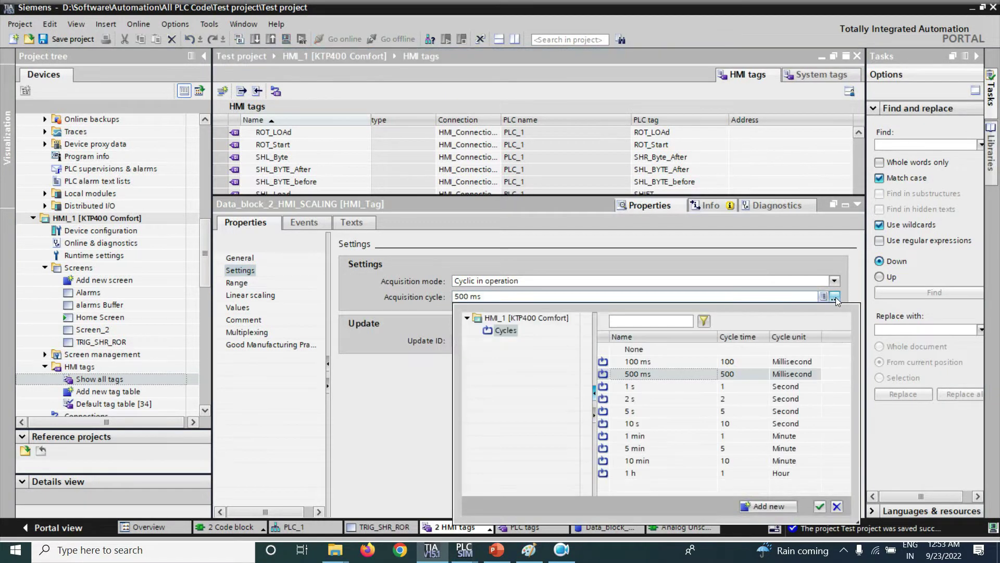
double_click(643, 367)
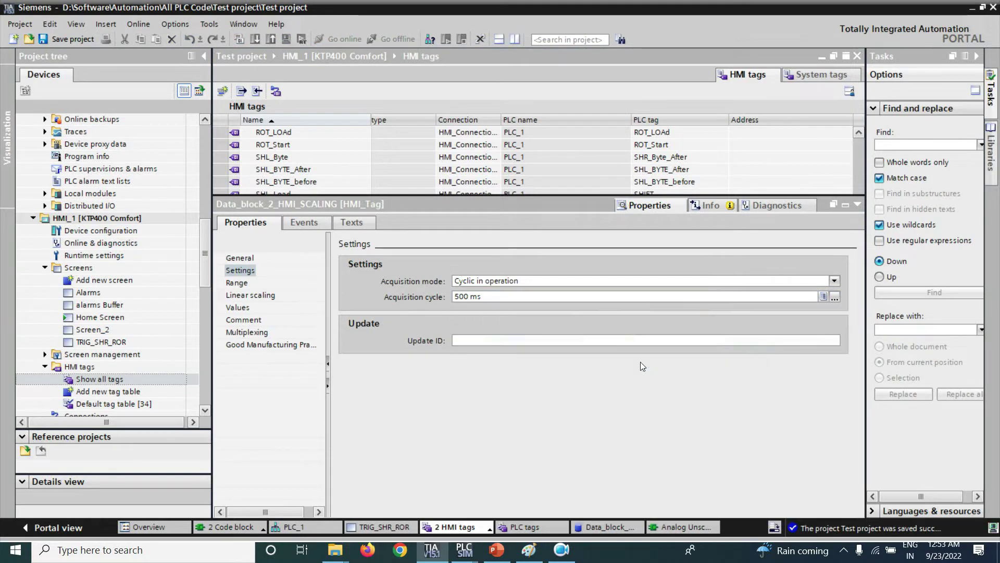
left_click(242, 281)
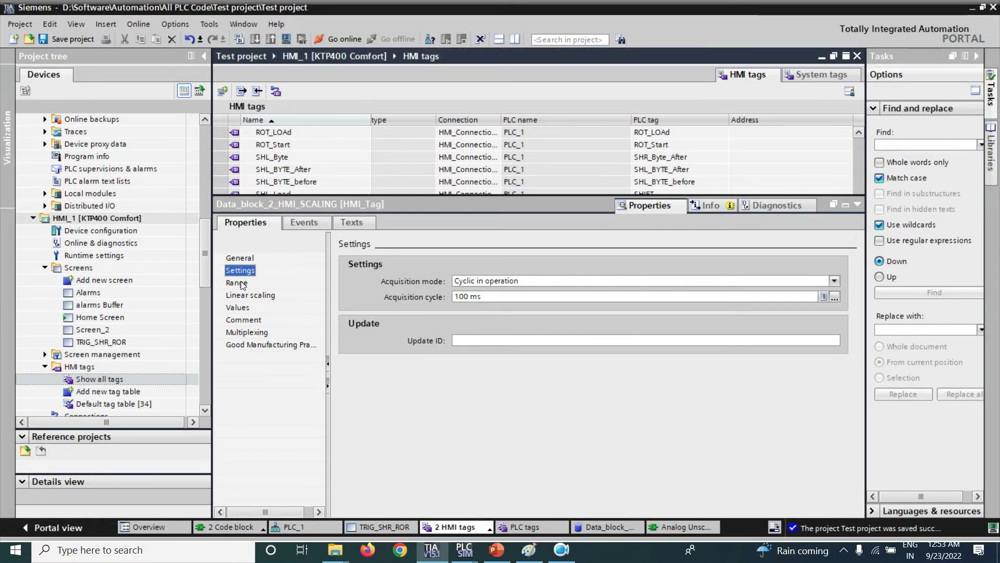
Enable linear scaling on Data_block_2_HMI_SCALING, PLC 0–27648 to HMI 0–100, and save.
left_click(237, 283)
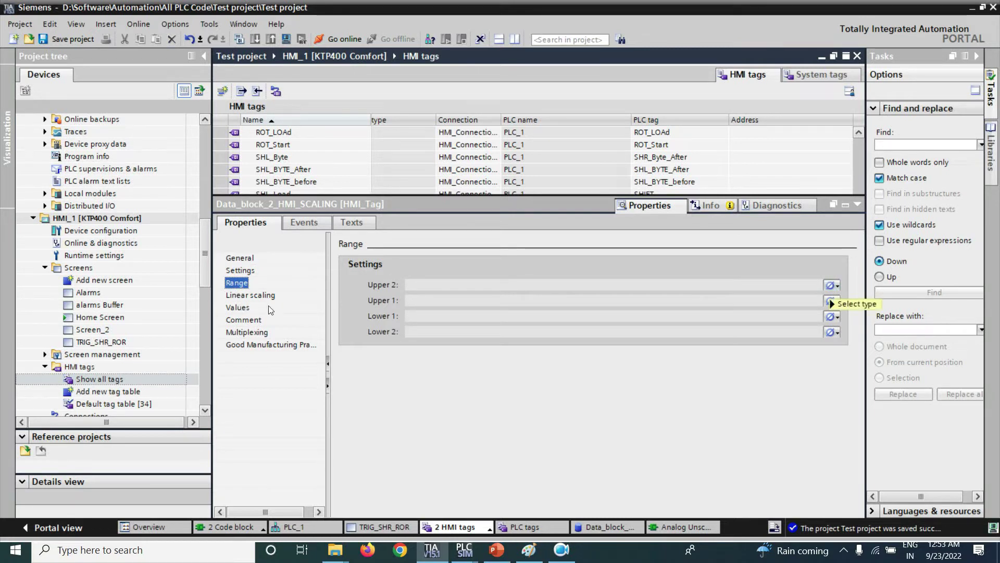
left_click(251, 295)
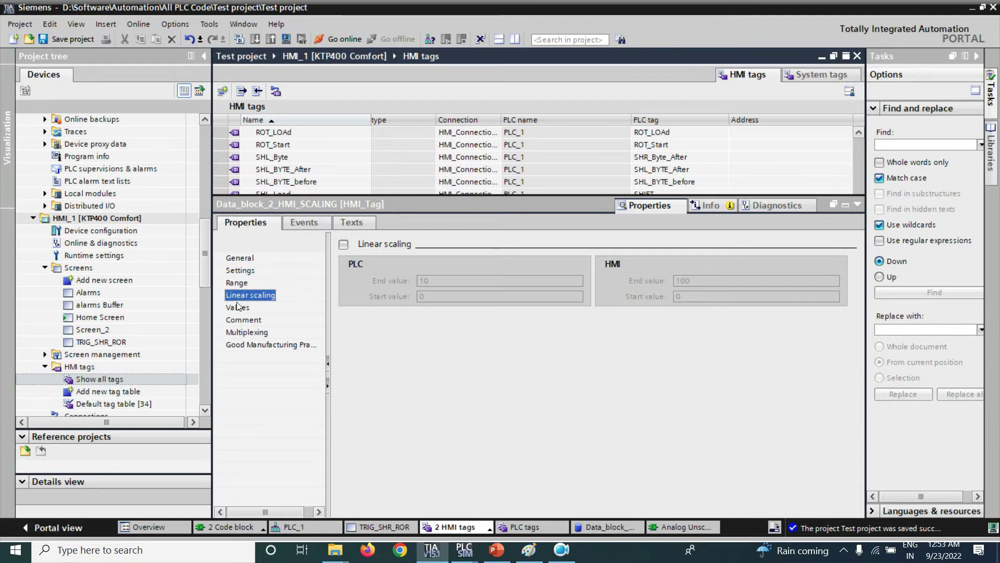
left_click(343, 244)
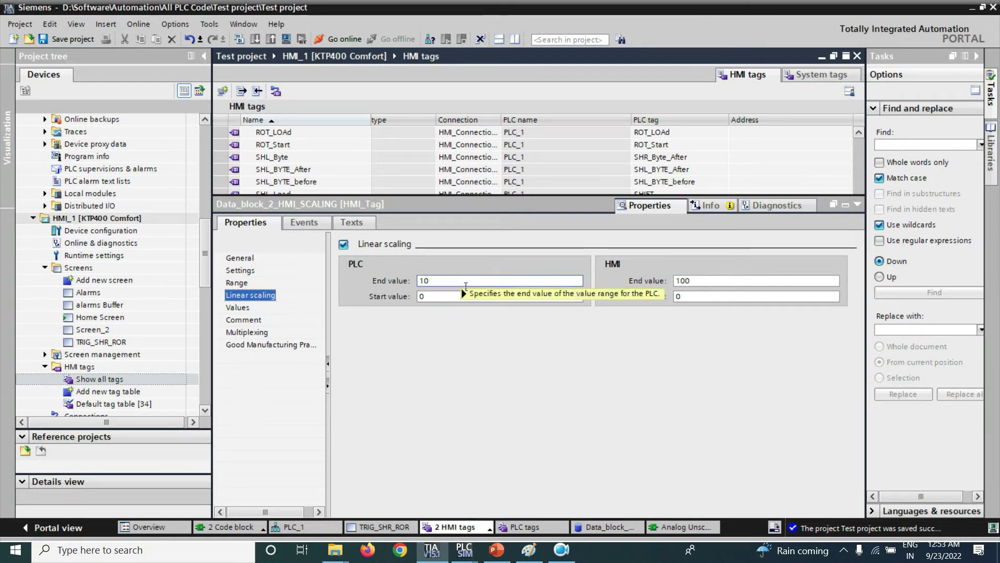
mouse_move(465, 286)
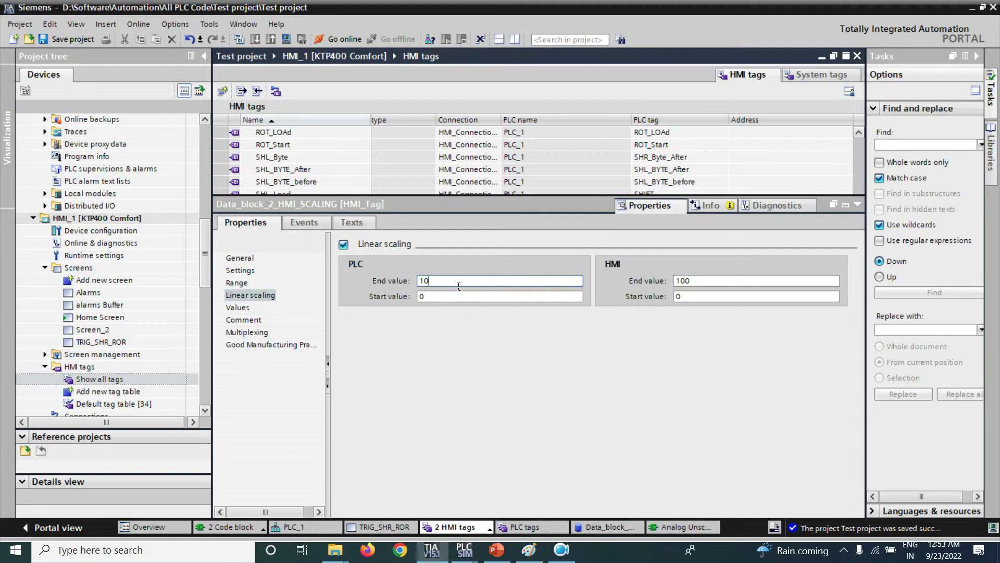
double_click(423, 281)
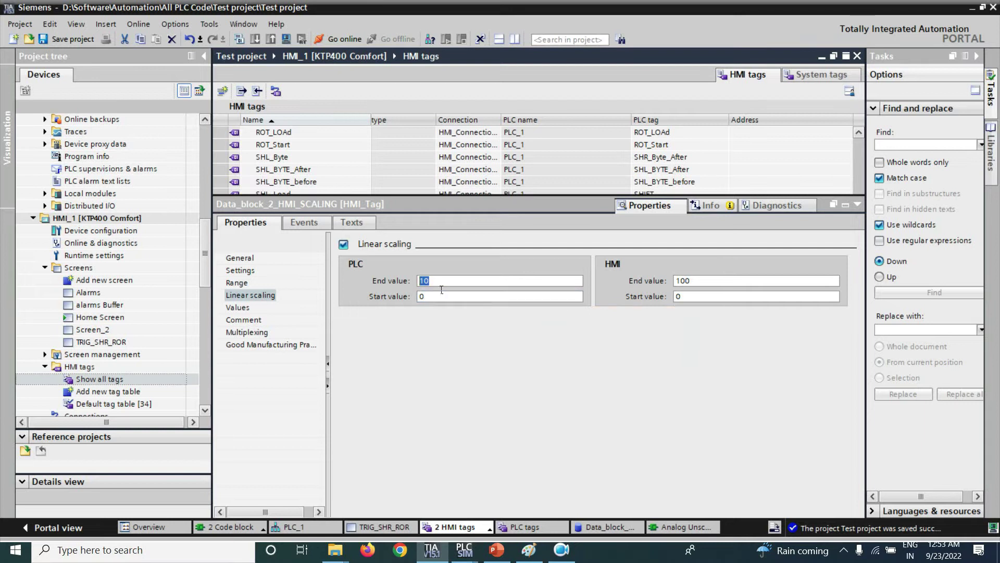
type("27648")
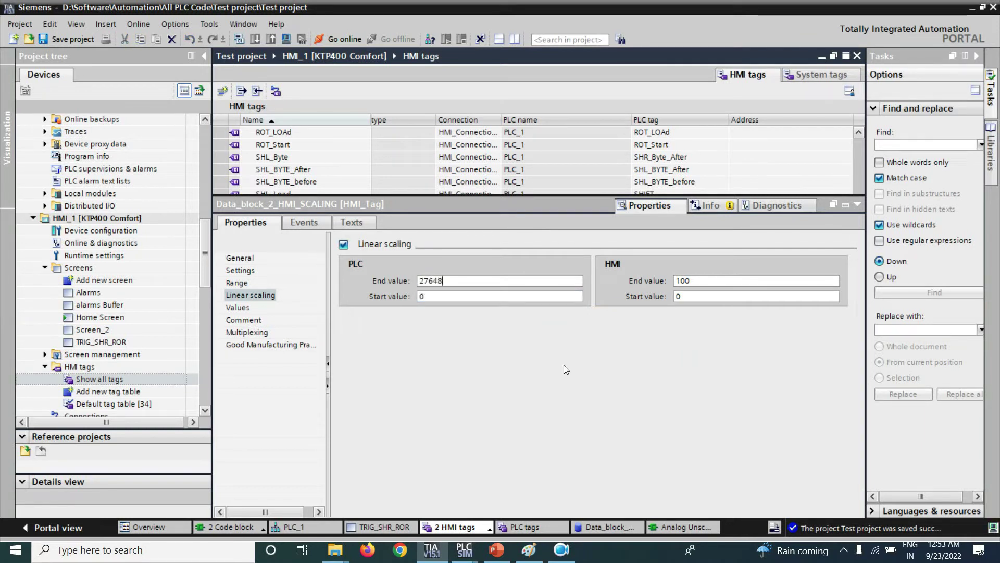
left_click(697, 284)
left_click(689, 301)
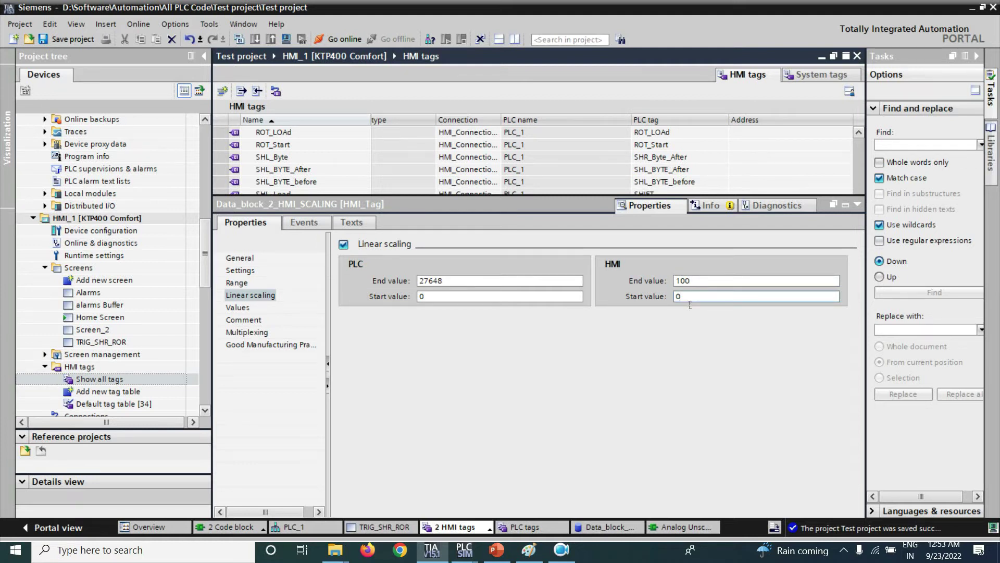
left_click_drag(690, 301, 646, 296)
double_click(705, 284)
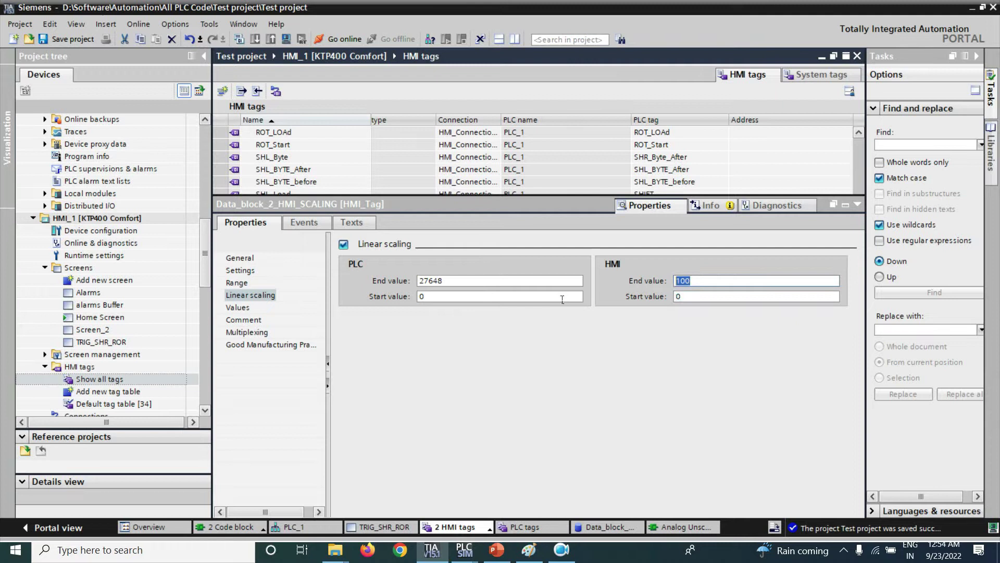
left_click(68, 40)
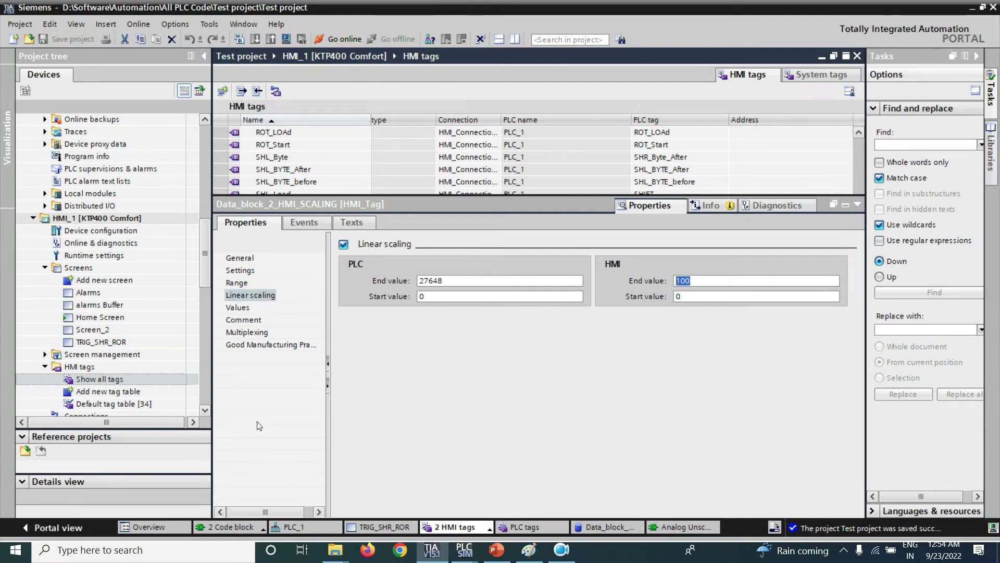
left_click(821, 57)
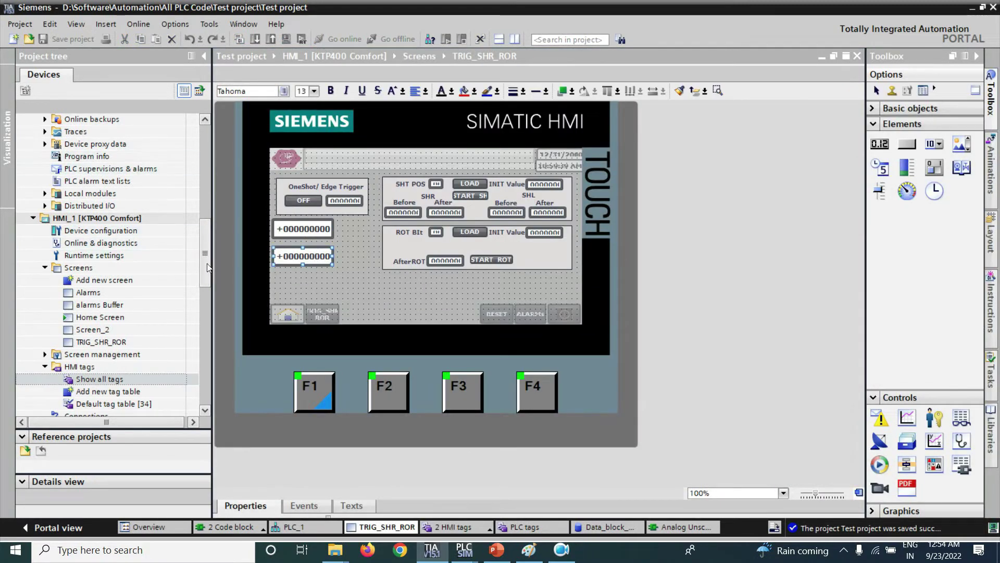
Download PLC_1 with data blocks re-initialized, then compile and simulate HMI_1.
left_click_drag(208, 267, 193, 152)
left_click(108, 157)
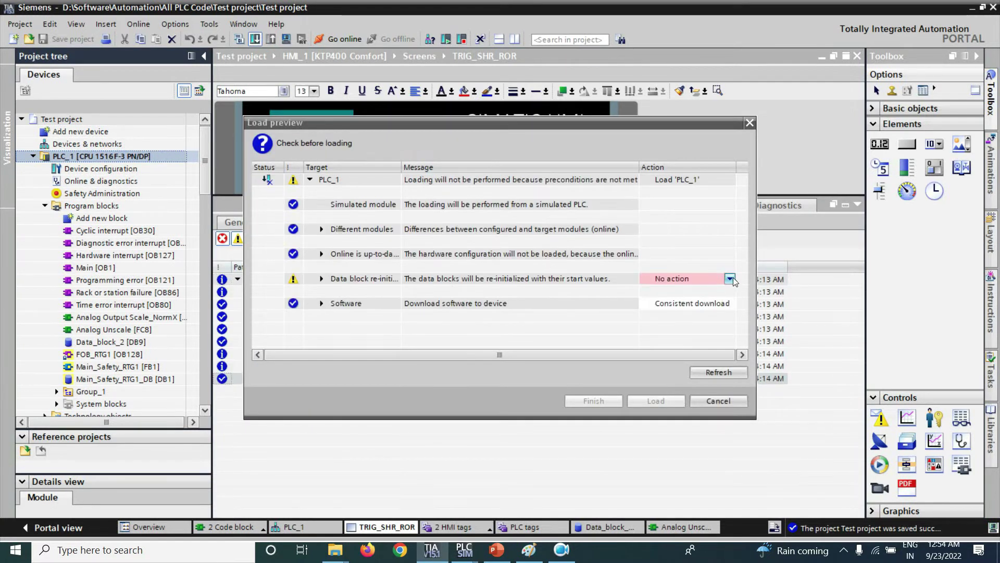
left_click(733, 277)
left_click(693, 293)
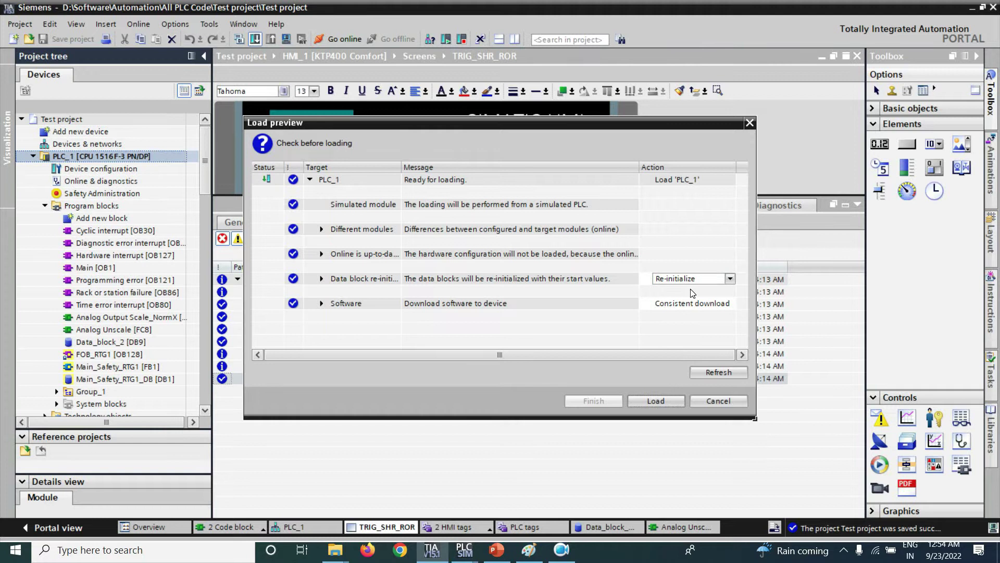
left_click(644, 398)
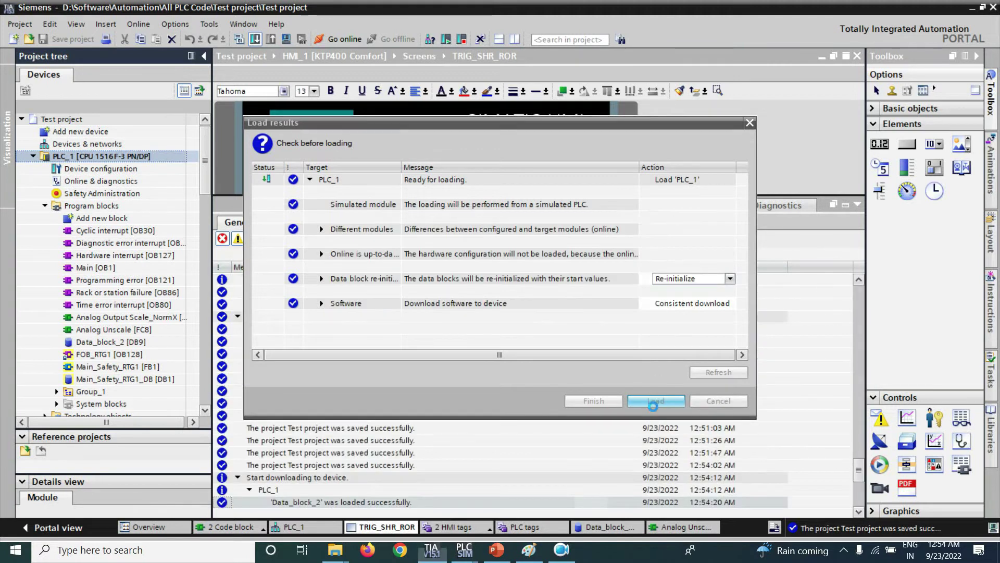
left_click(594, 401)
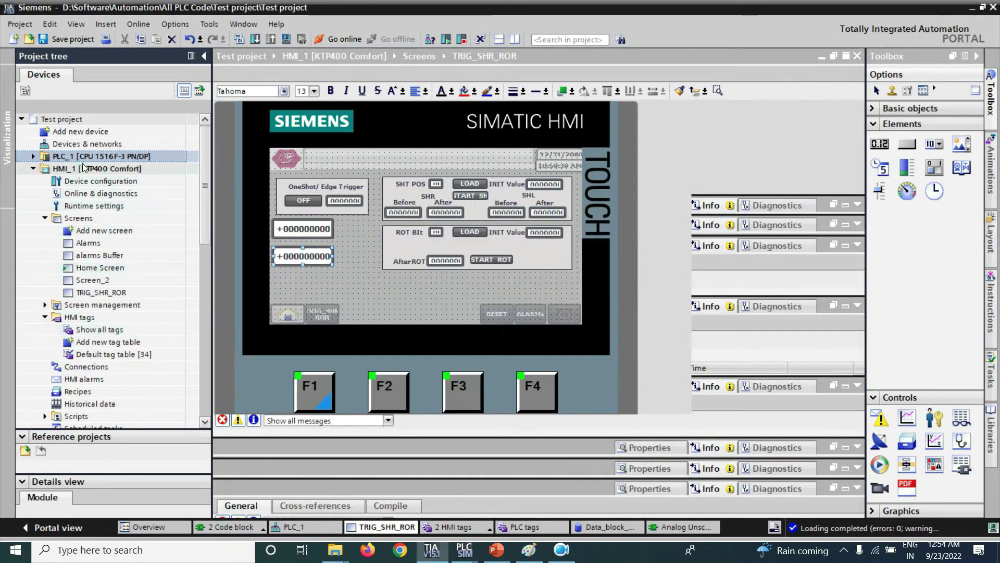
left_click(83, 170)
left_click(285, 39)
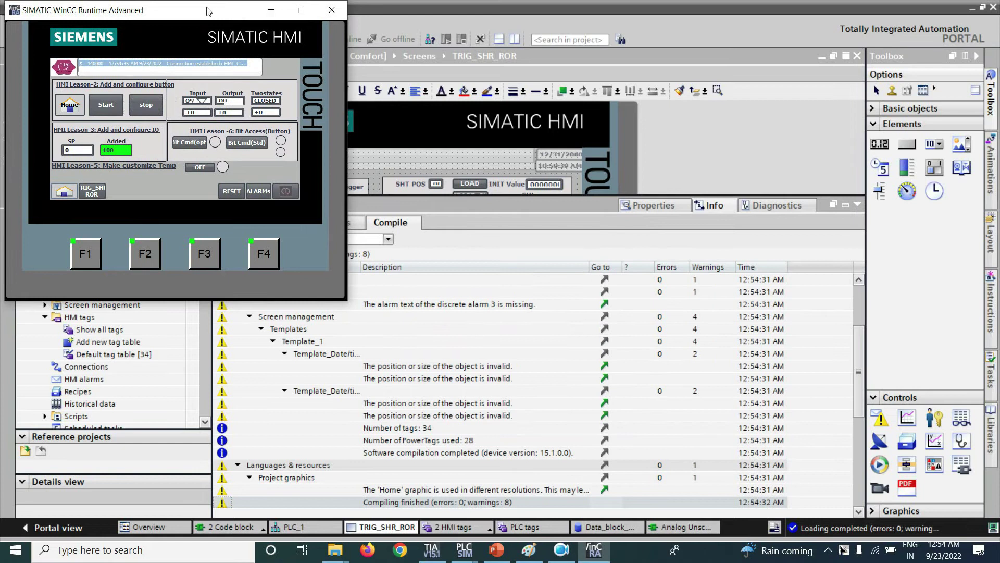
Show the TRIG_SHR_ROR screen in the runtime panel, then bring Analog Unscale [FC8] forward.
left_click_drag(270, 6, 793, 66)
left_click(612, 257)
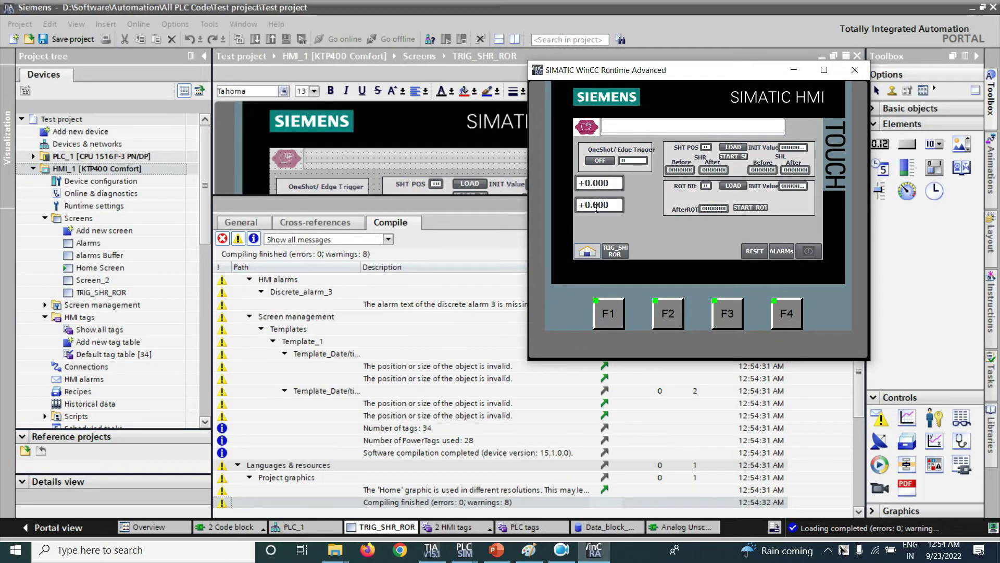
left_click(696, 528)
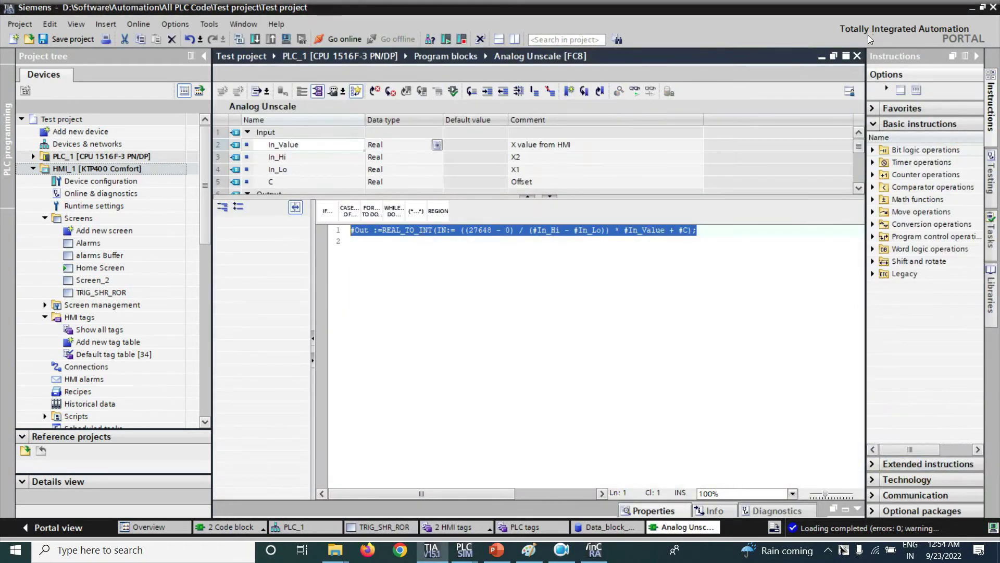
Close Analog Unscale and monitor Analog Output Scale_NormX [FC9] live.
left_click(857, 55)
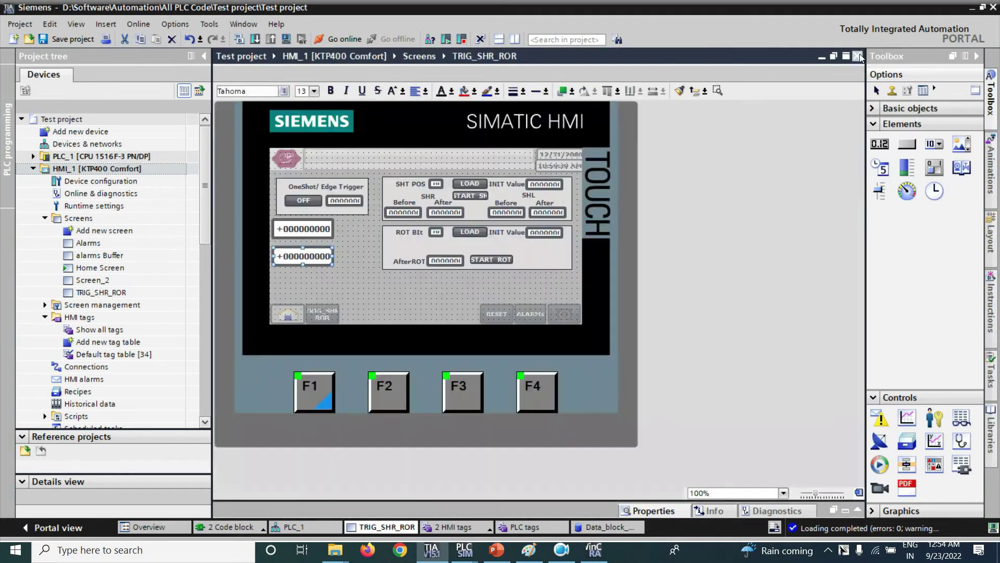
left_click(228, 527)
left_click(246, 511)
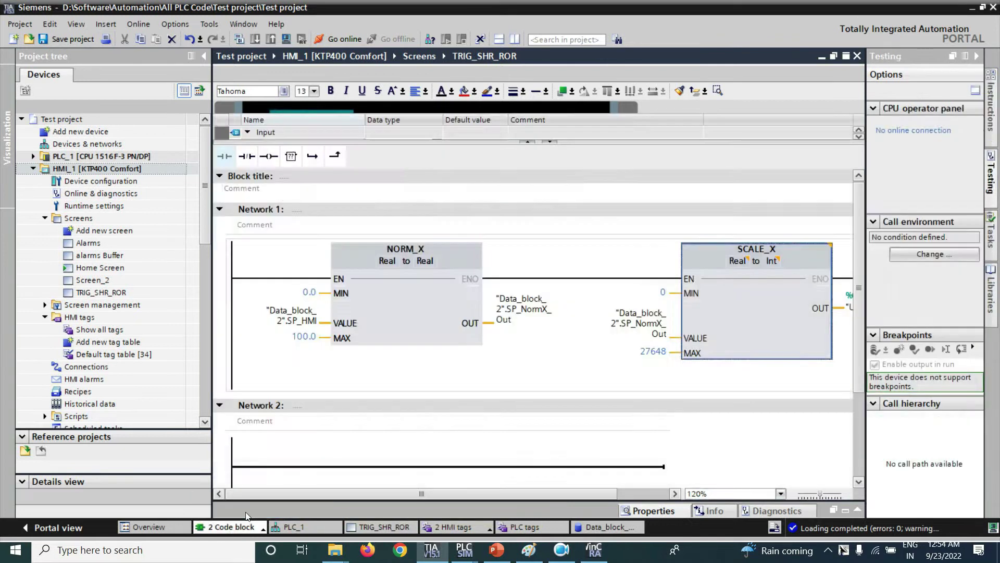
left_click(654, 91)
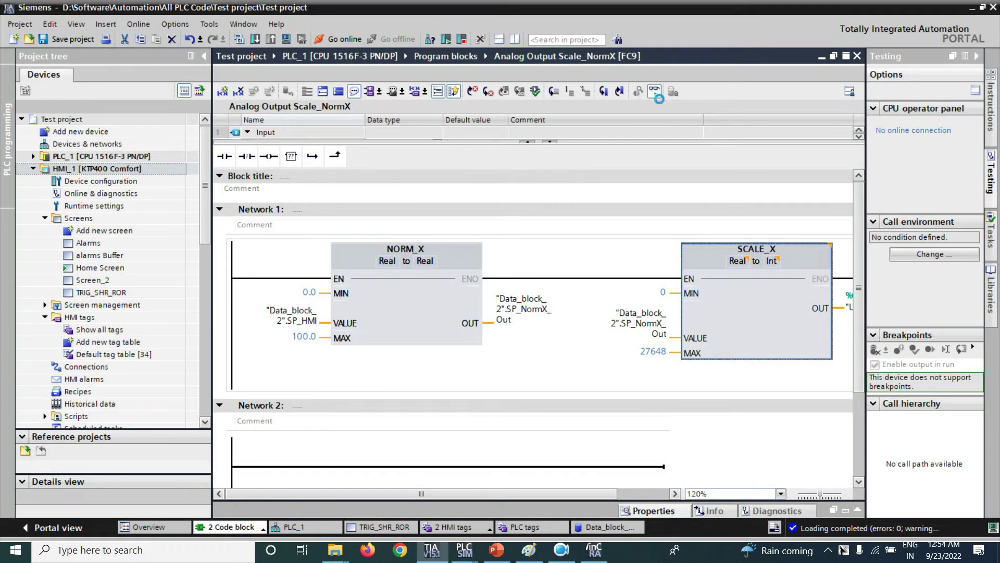
left_click_drag(508, 493, 560, 492)
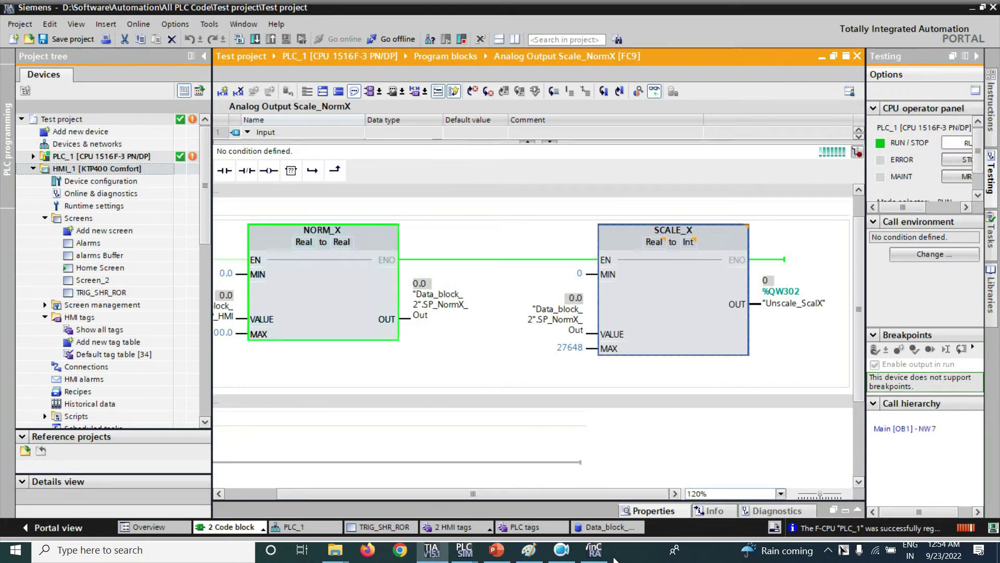
Enter 50 in the first runtime I/O field.
left_click(594, 551)
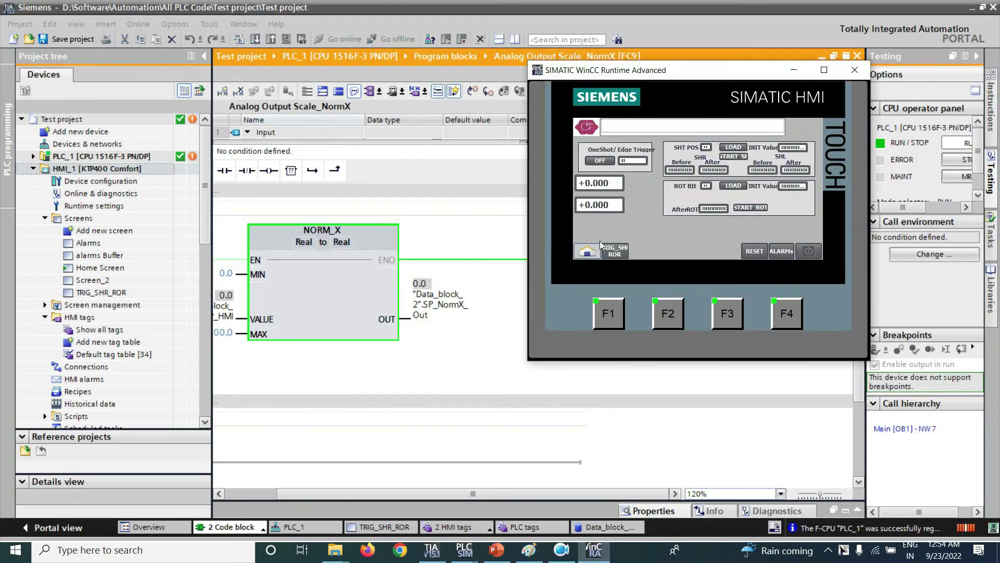
left_click(597, 182)
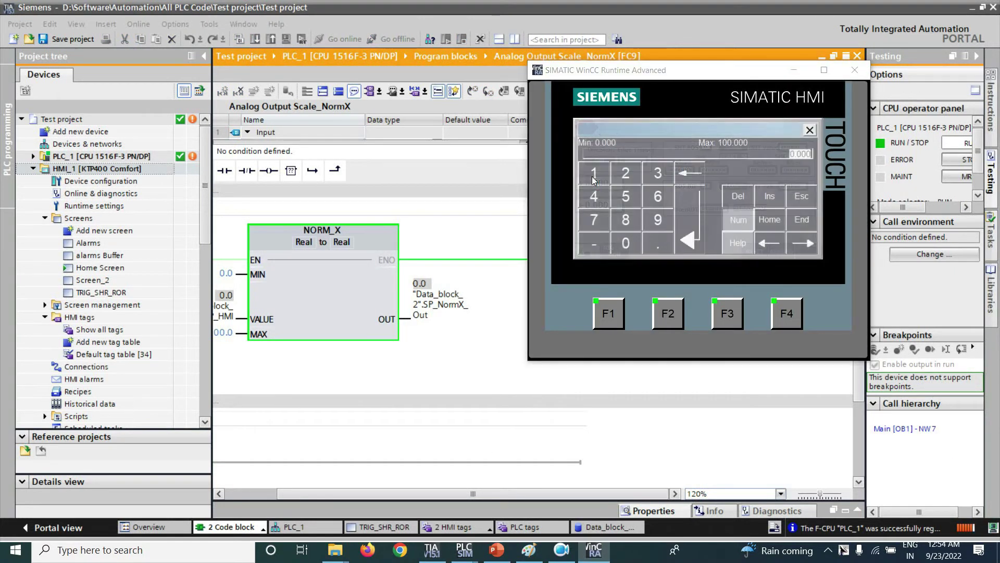
left_click(625, 202)
left_click(625, 243)
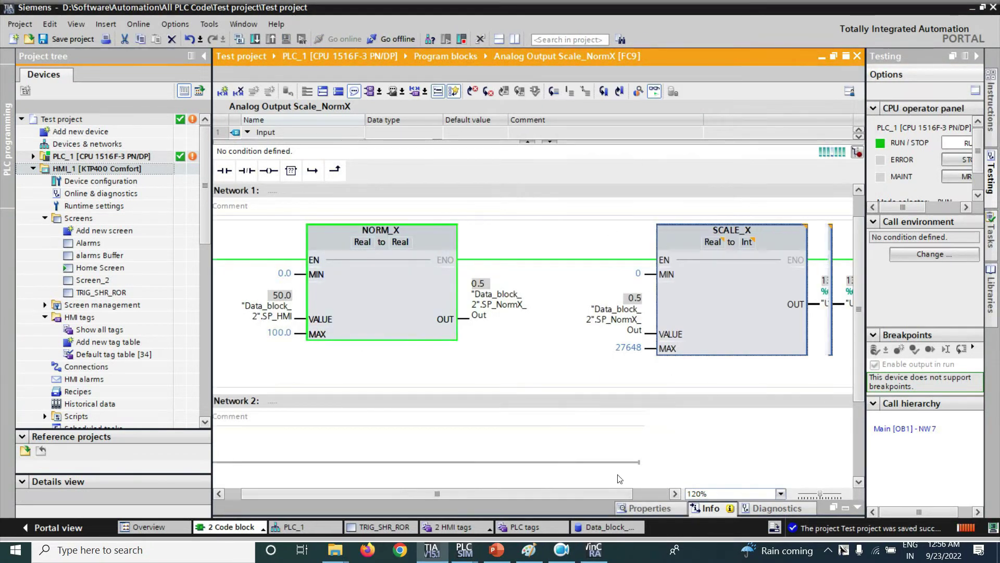
scroll(510, 396, "right", 3)
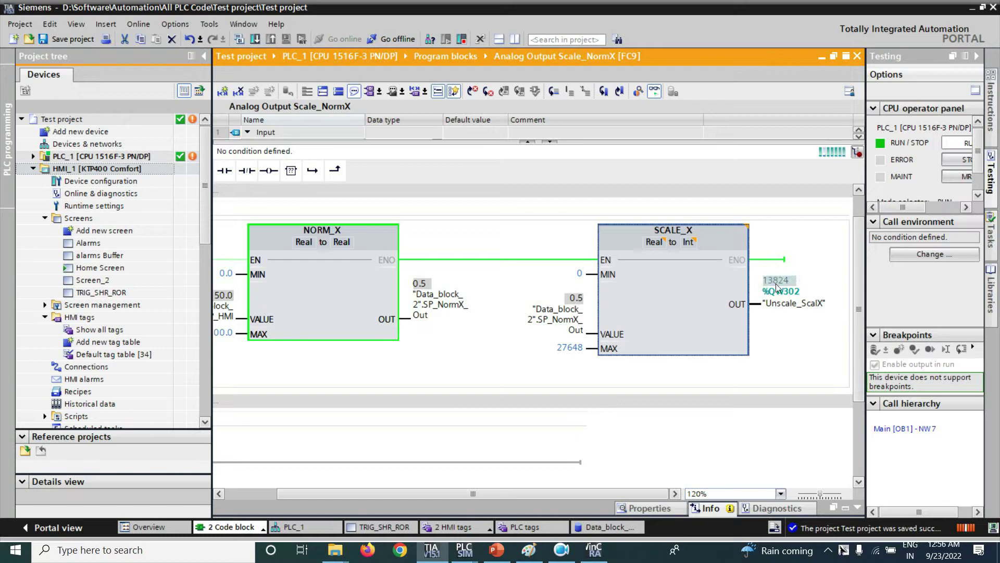
Enter 50 in the second runtime I/O field, then open Data_block_2.
left_click(604, 555)
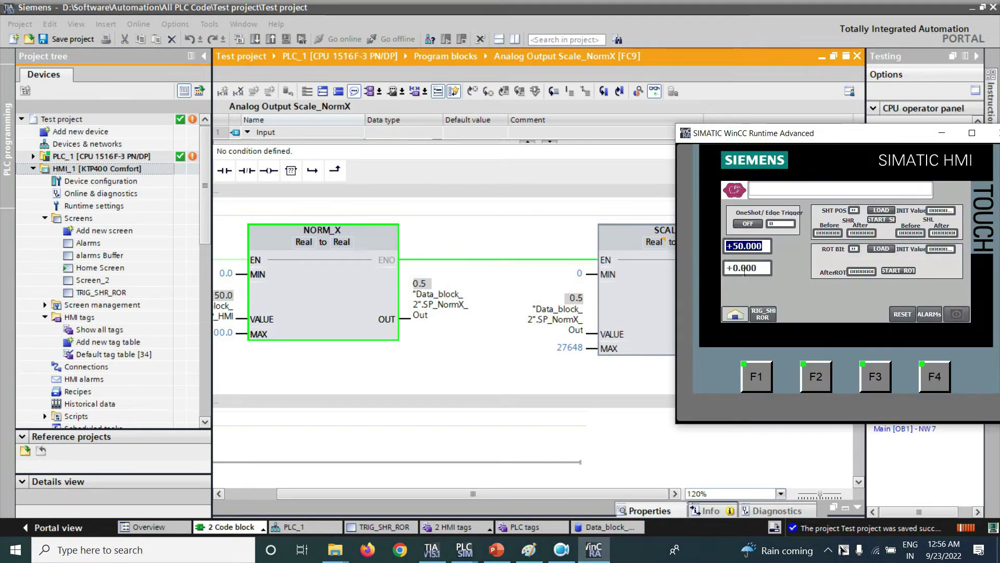
left_click(744, 270)
left_click(774, 256)
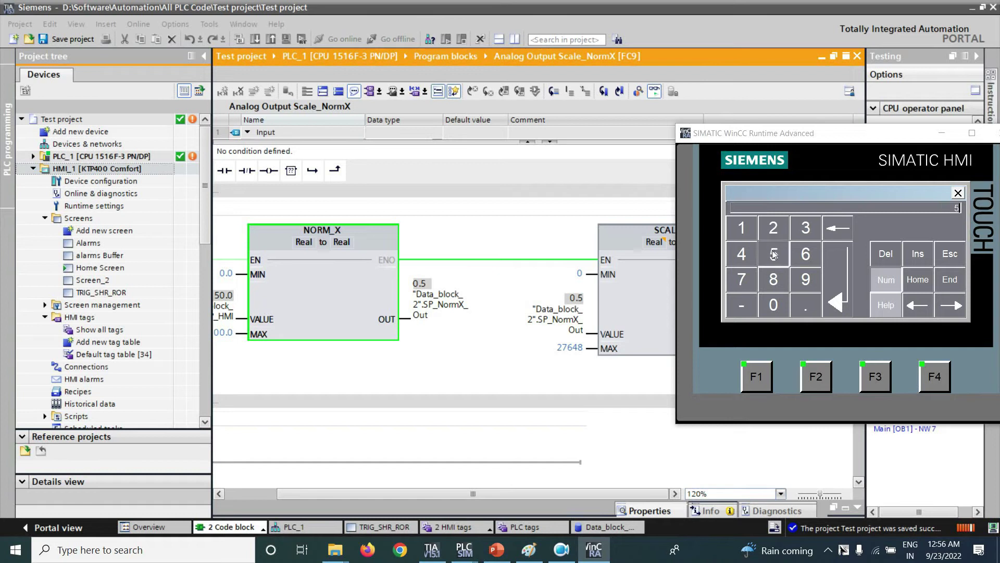
left_click(774, 305)
left_click(836, 302)
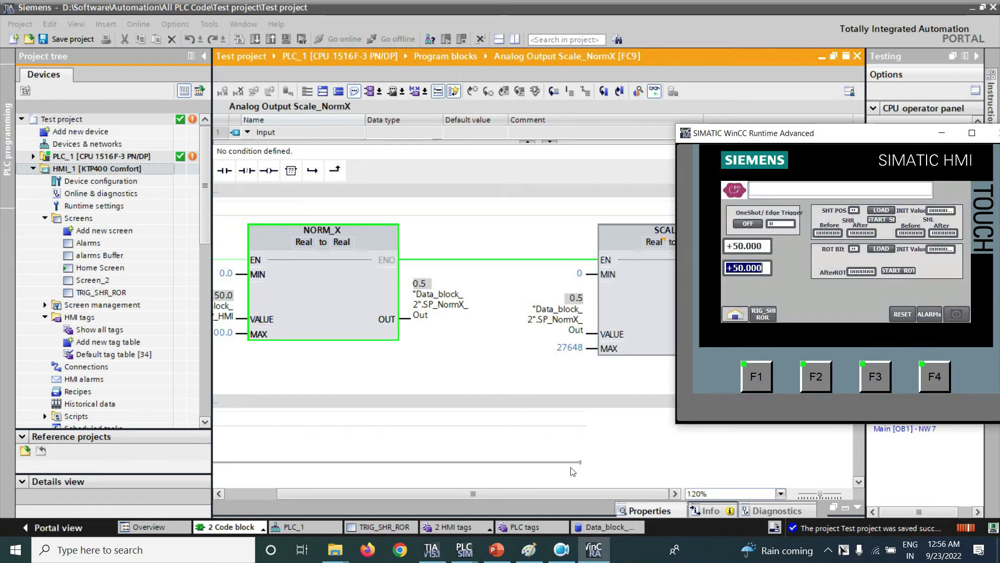
left_click(592, 527)
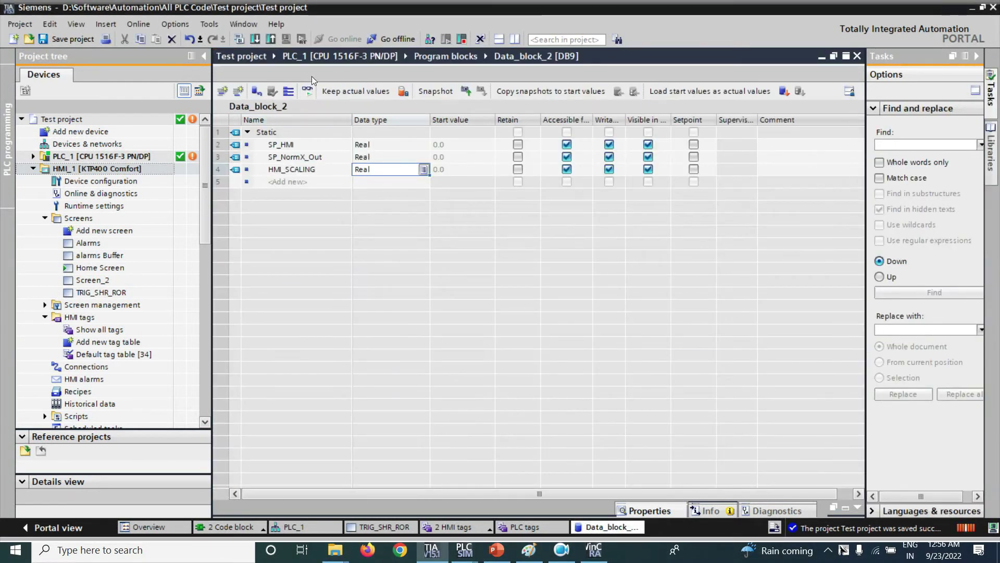
Check FC9 and Data_block_2 at the 50.0 setpoint: SP_NormX_Out 0.5 and HMI_SCALING 13824.0.
left_click(308, 91)
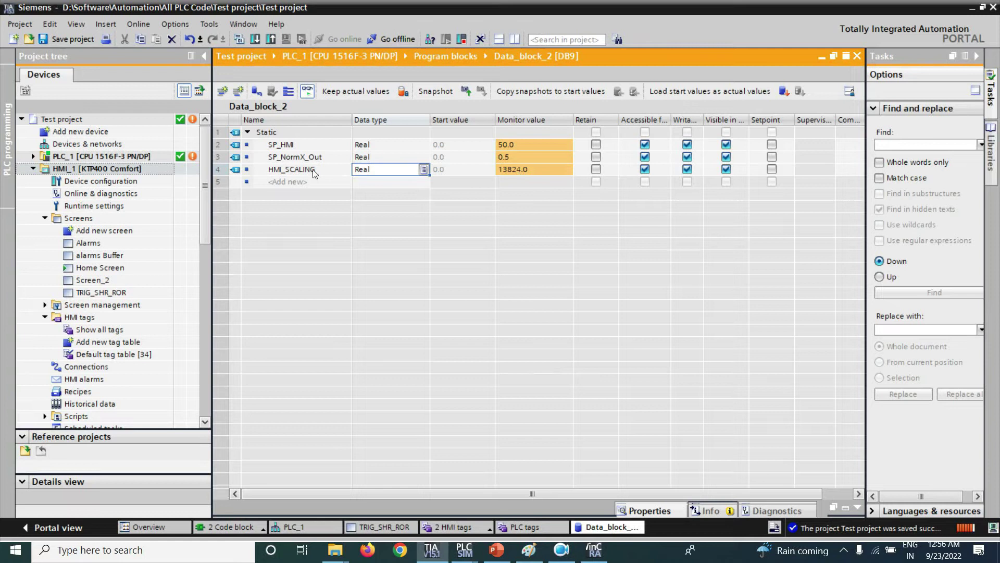
left_click(228, 525)
left_click(227, 515)
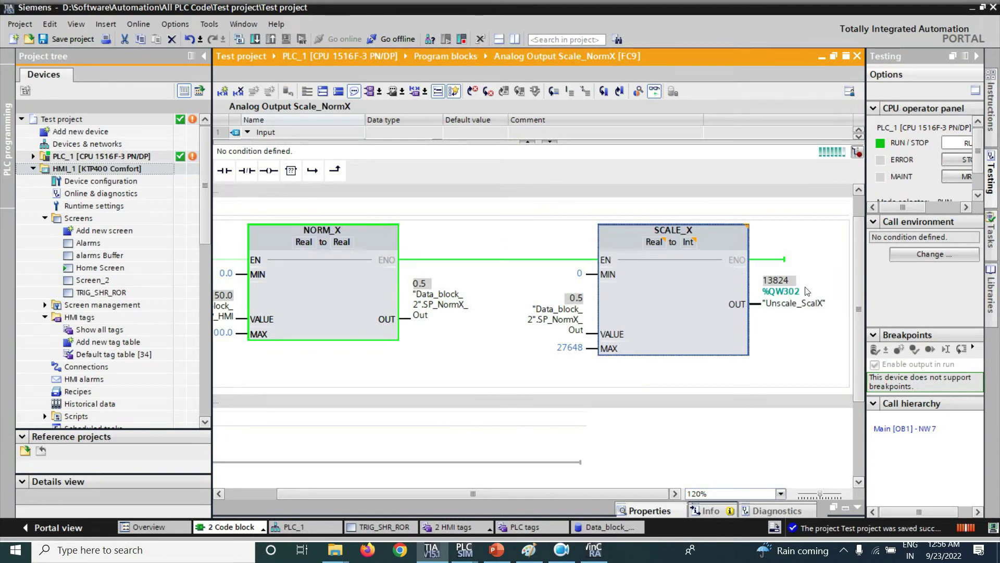
left_click(592, 528)
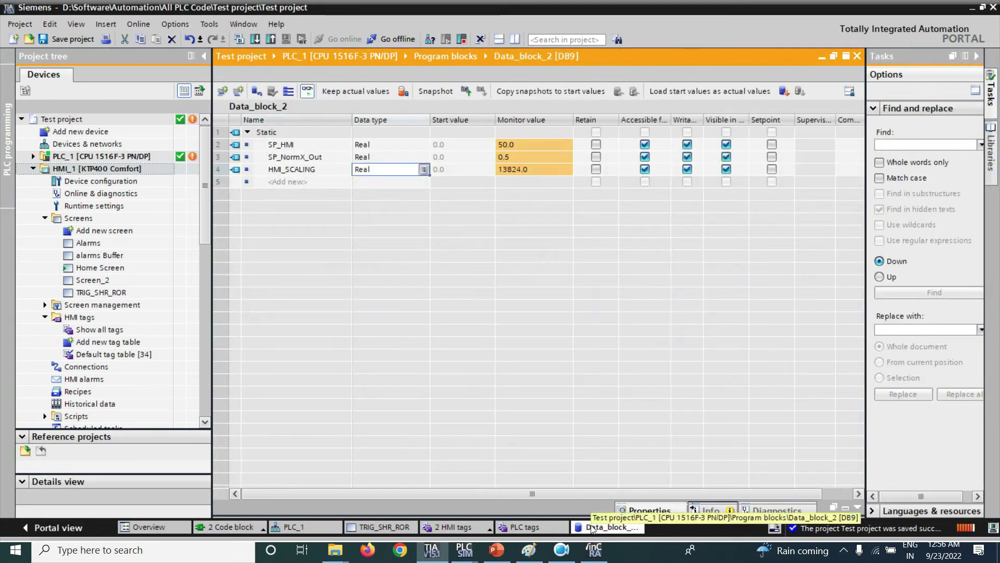
Enter 100 in both WinCC Runtime setpoint fields, using the keyboard and the on-screen keypad.
left_click(583, 550)
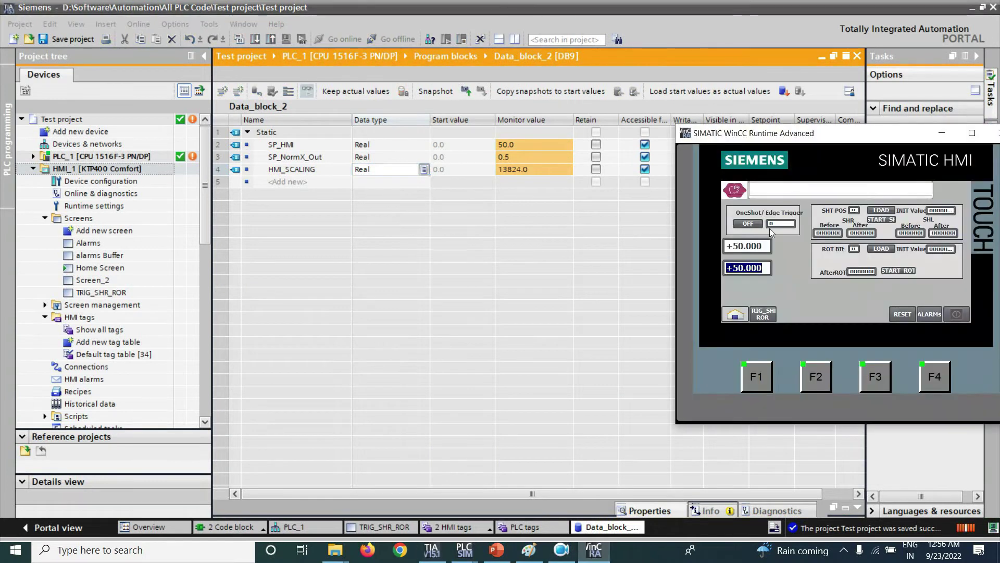
key("BackSpace")
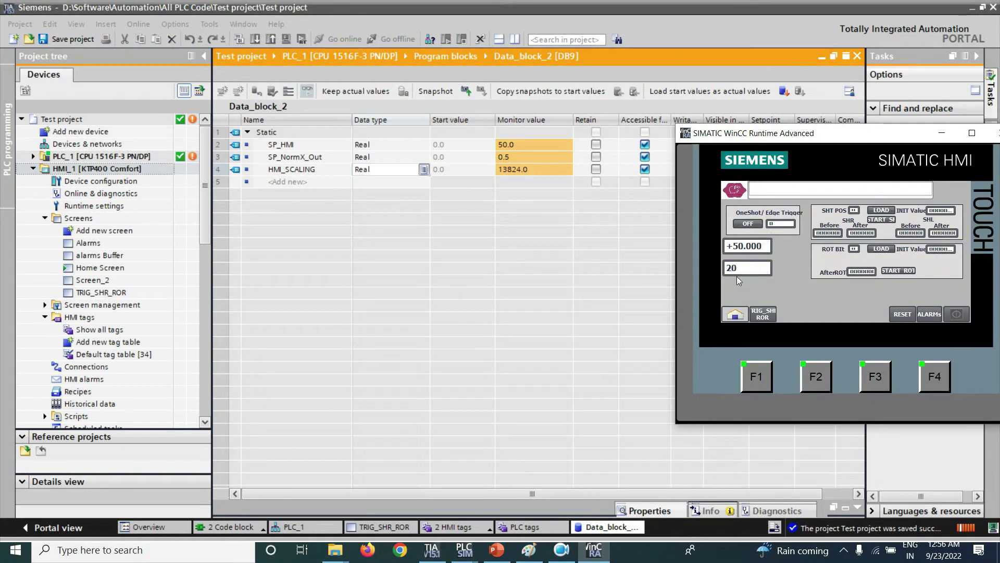
type("100")
key("Return")
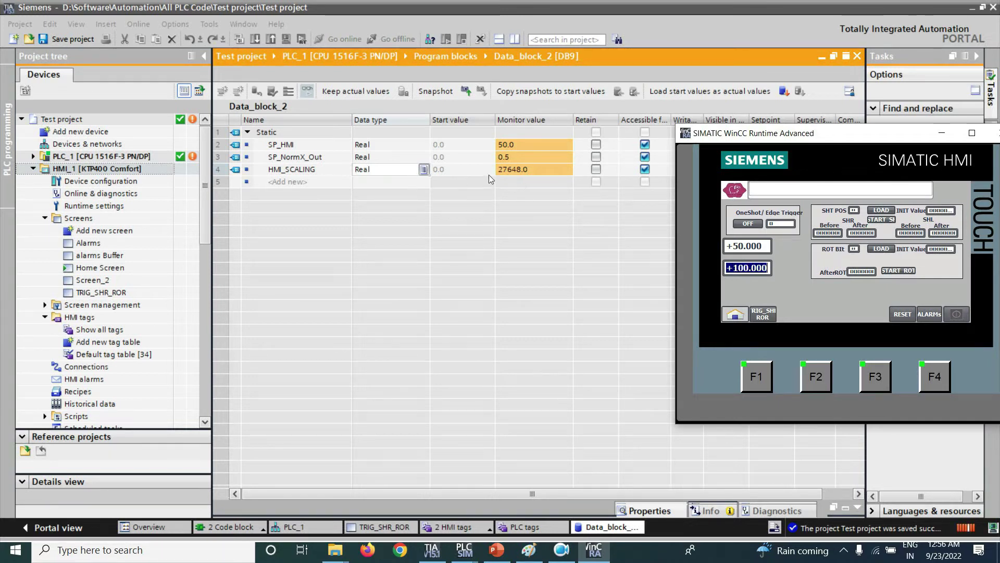
left_click(765, 251)
left_click(742, 243)
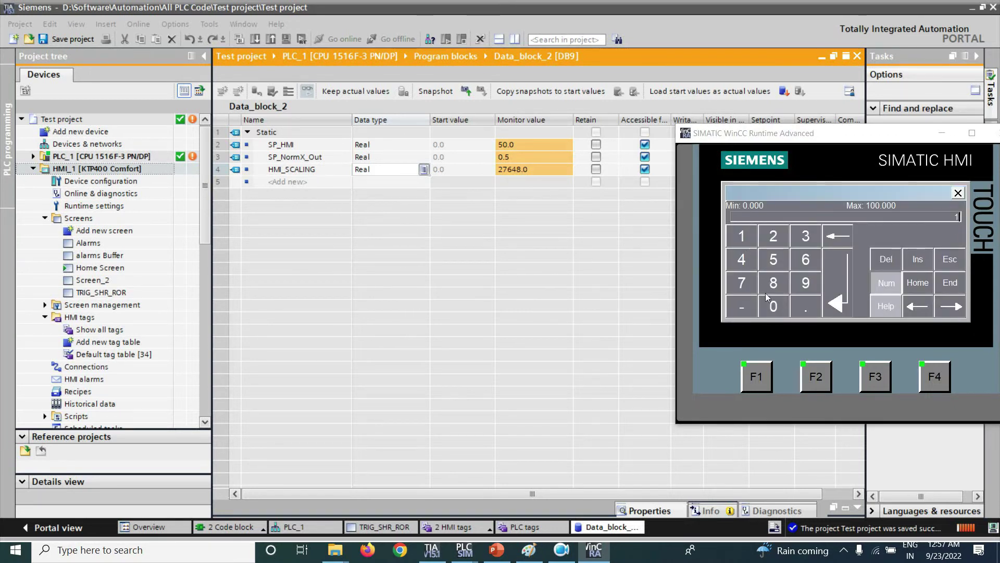
left_click(773, 306)
left_click(773, 306)
left_click(832, 296)
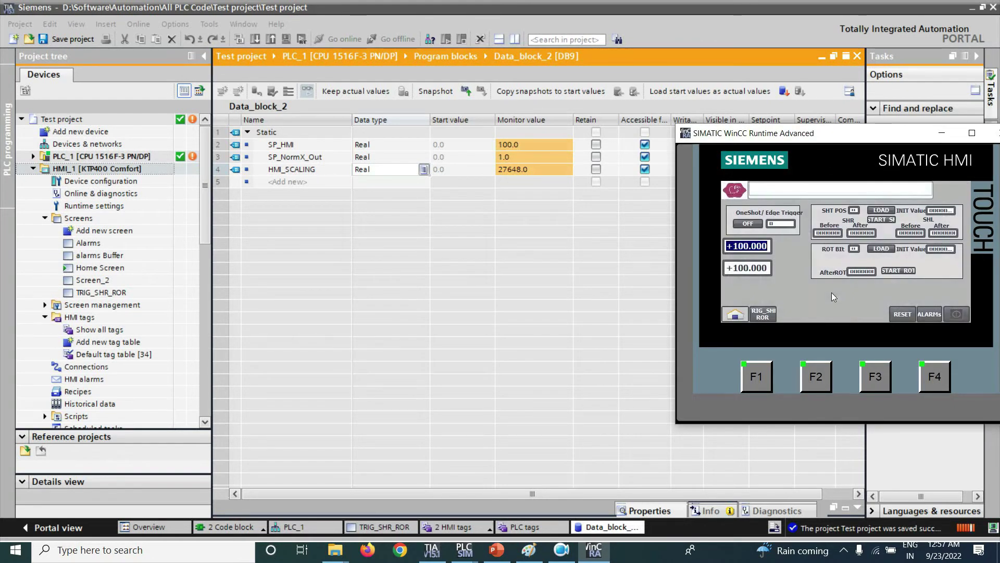
Check FC9 and Data_block_2, which now show SP_NormX_Out 1.0 and HMI_SCALING 27648.0.
left_click(231, 526)
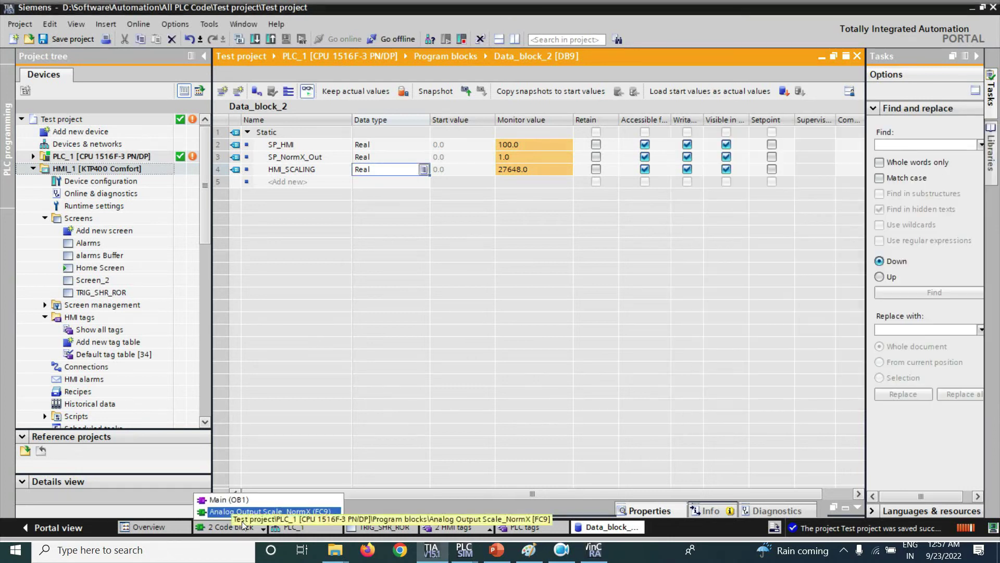
left_click(245, 511)
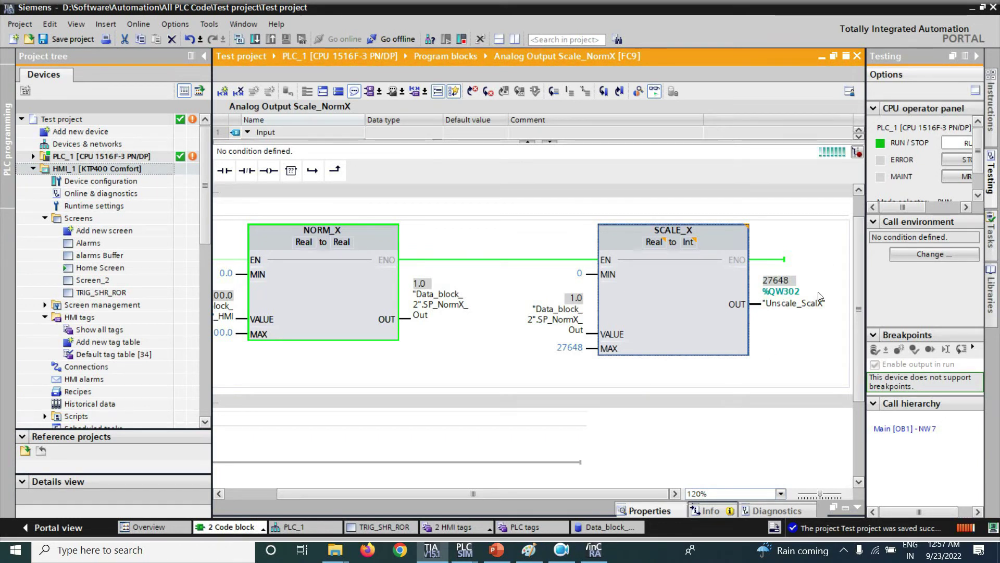
mouse_move(596, 557)
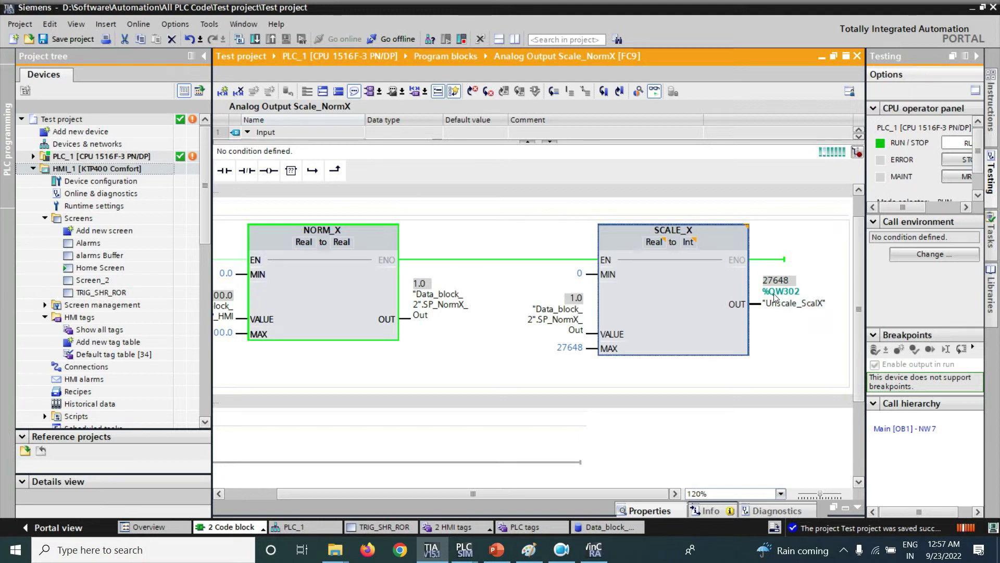
left_click(602, 525)
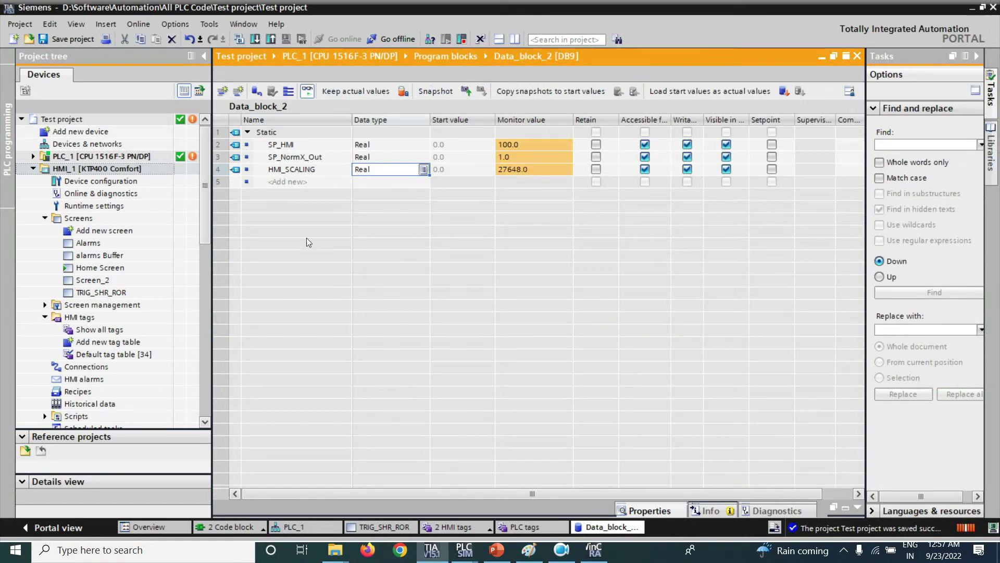
In FC9's Network 2, insert an empty box and make it a MOVE instruction.
left_click(231, 527)
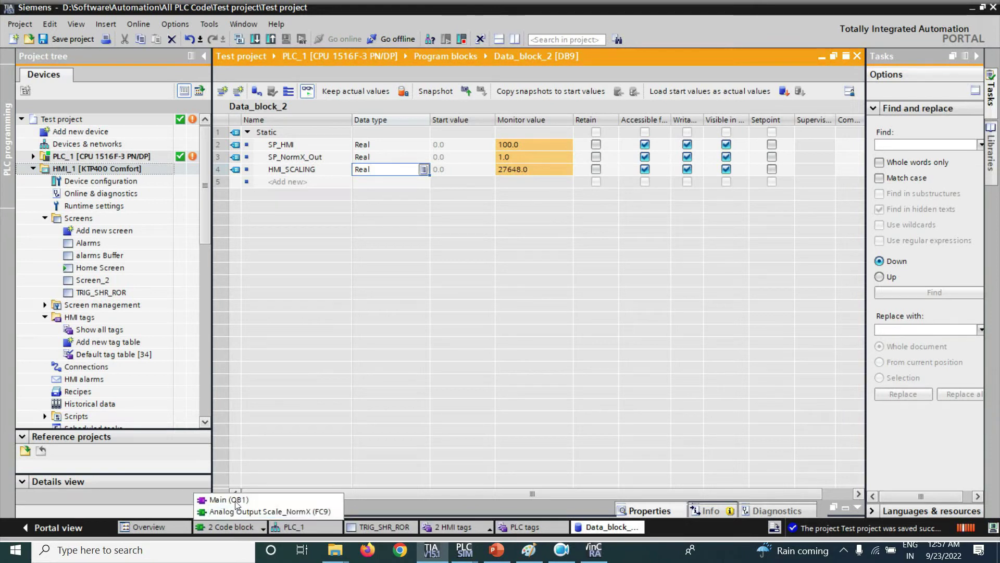
left_click(236, 512)
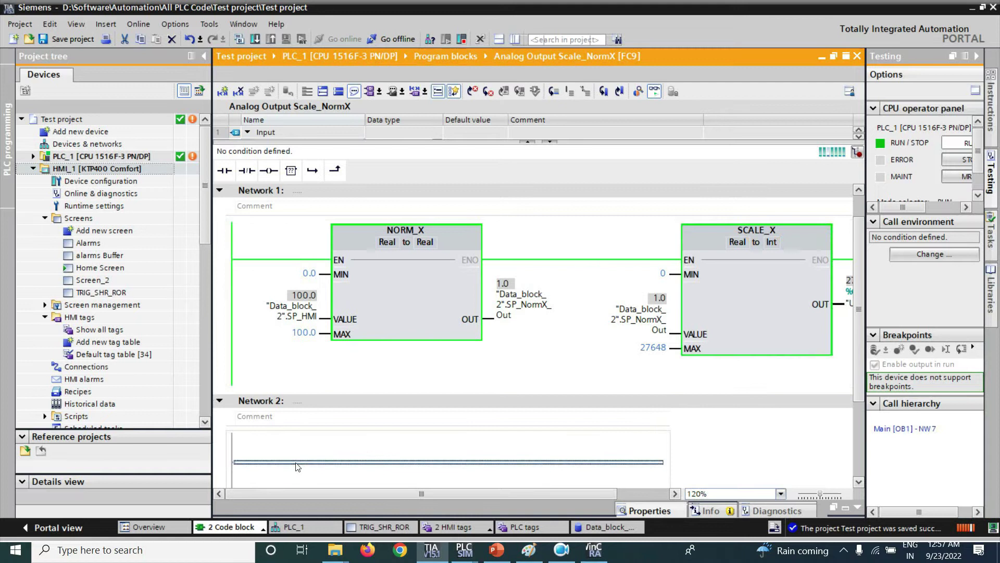
left_click(290, 170)
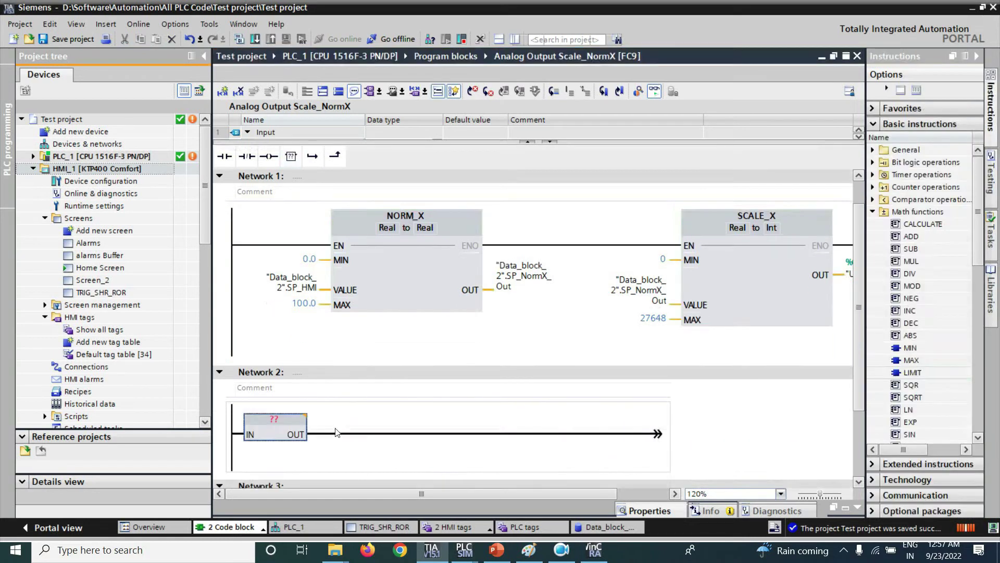
double_click(289, 426)
type("MOVE")
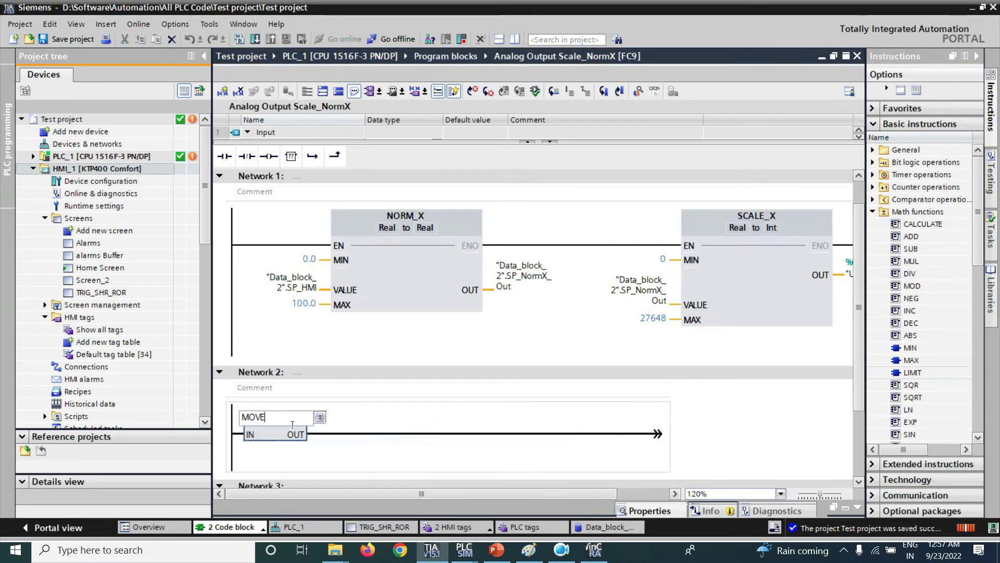
key("Return")
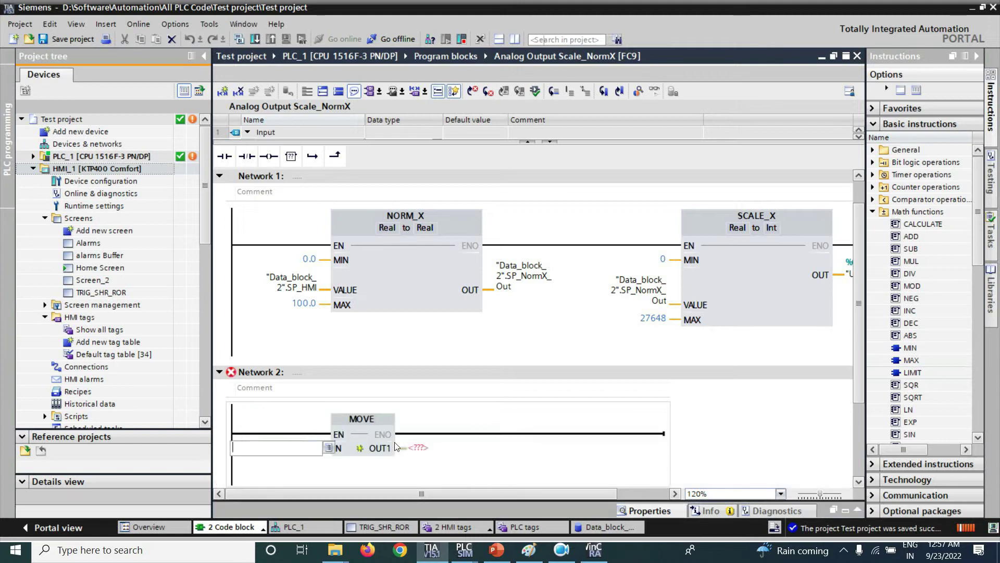
Wire the MOVE's IN to "Data_block_2".SP_HMI and OUT1 to %QW304.
type("DAT")
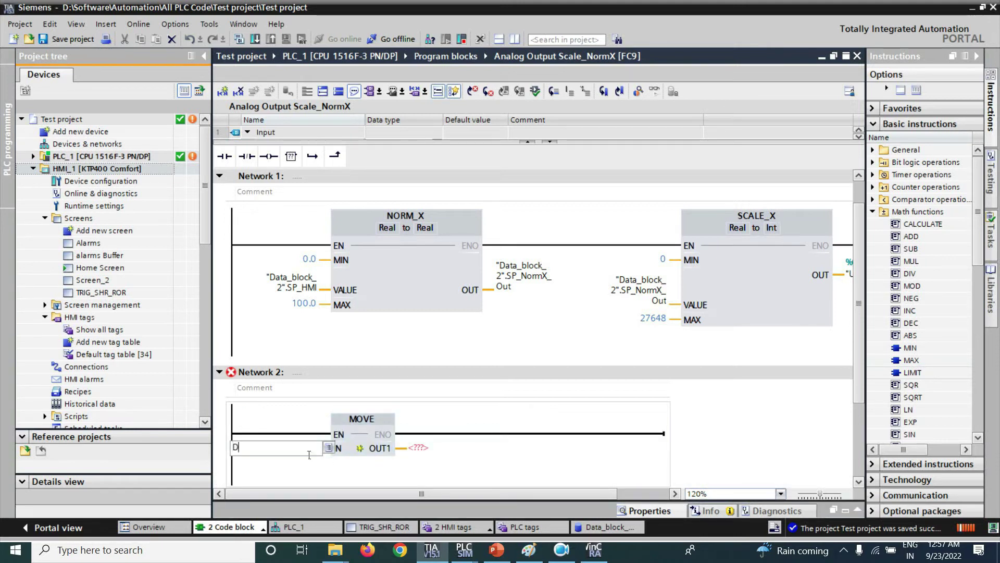
left_click(295, 463)
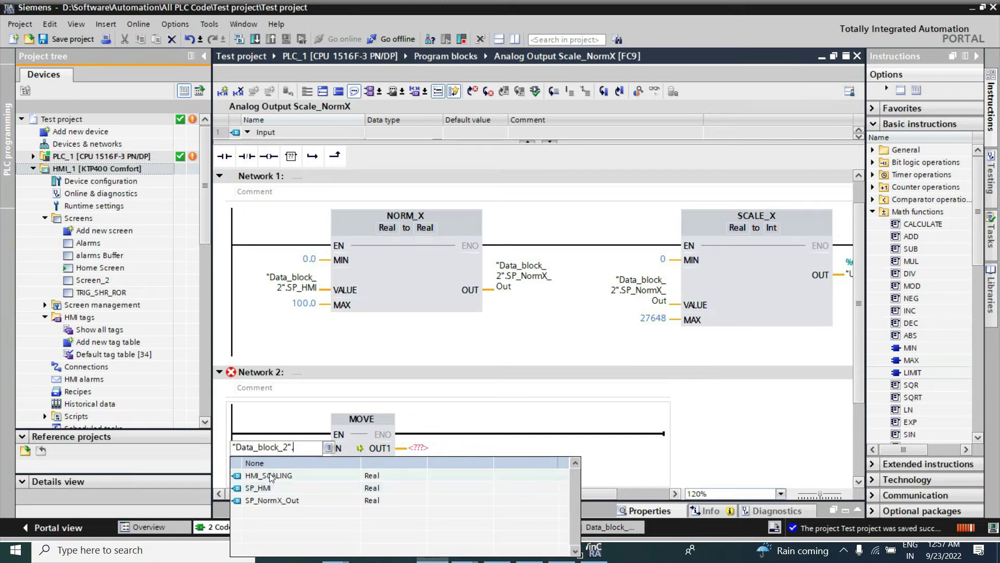
left_click(258, 488)
left_click(419, 448)
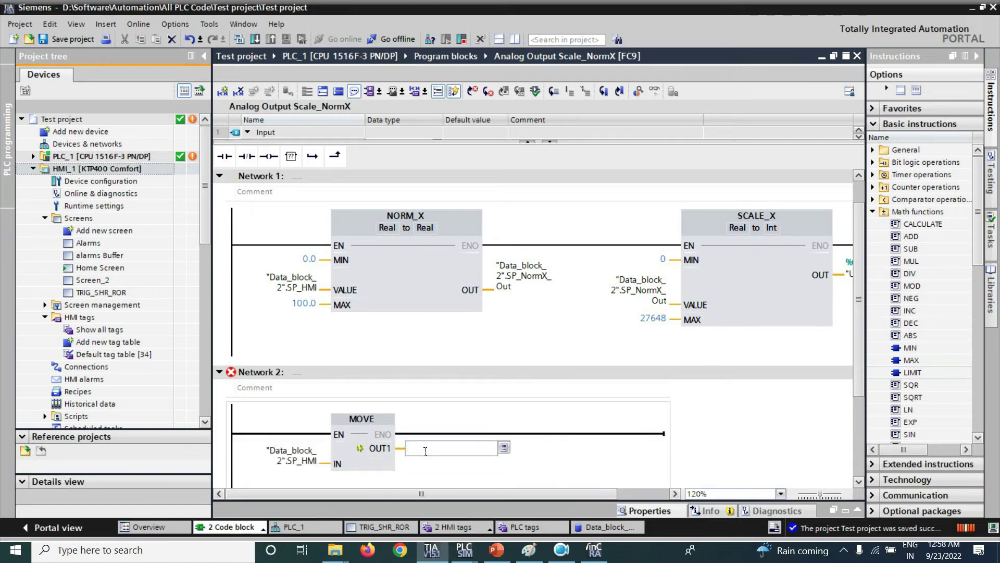
type("QW304")
key("Return")
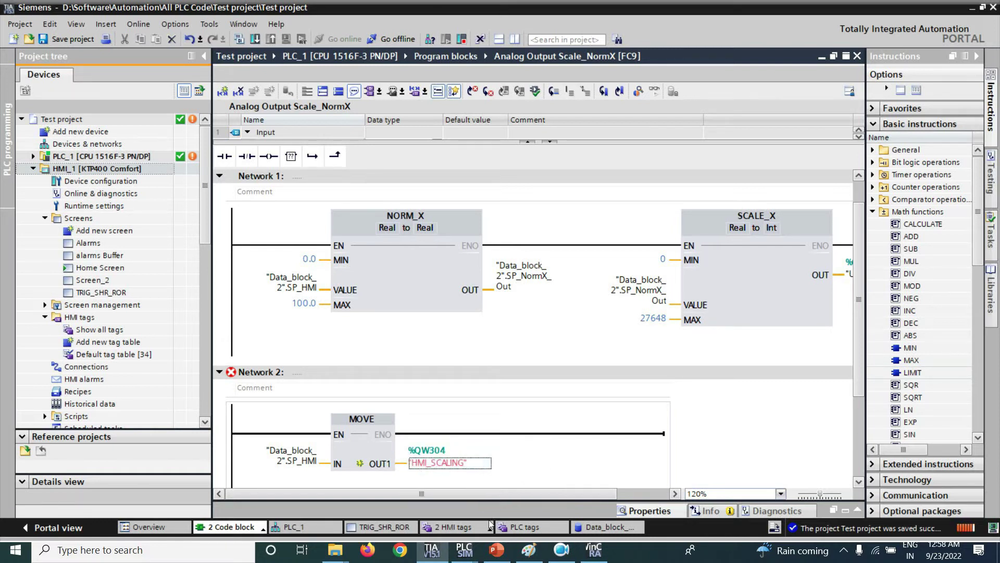
Check the analog output module's IO tag addresses in PLC_1's device view.
left_click(314, 526)
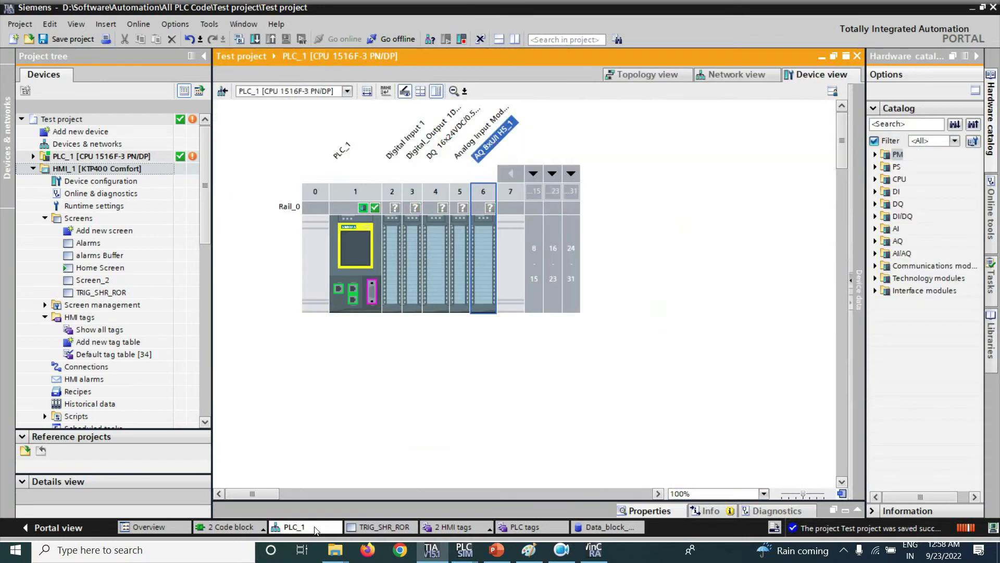
double_click(480, 249)
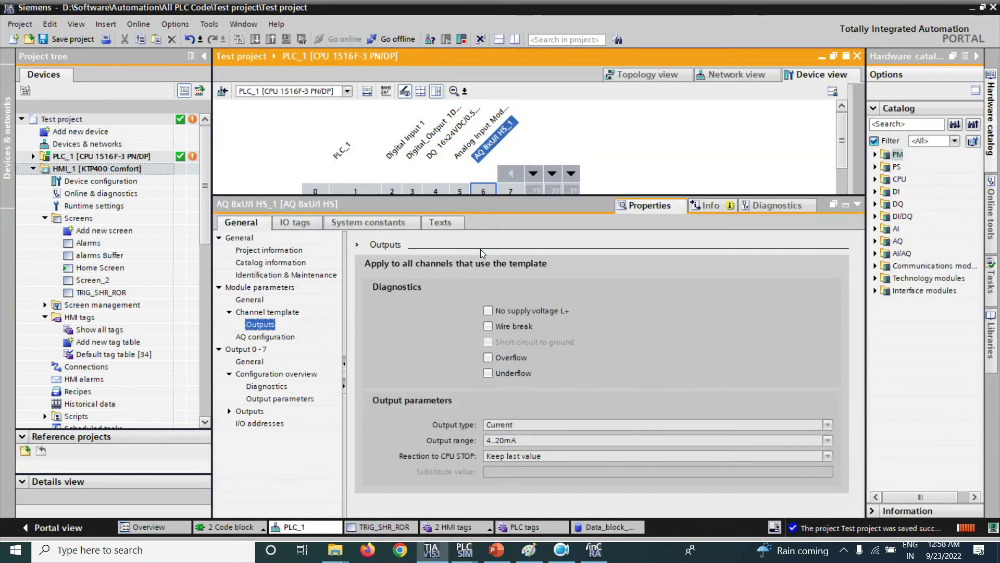
left_click(298, 222)
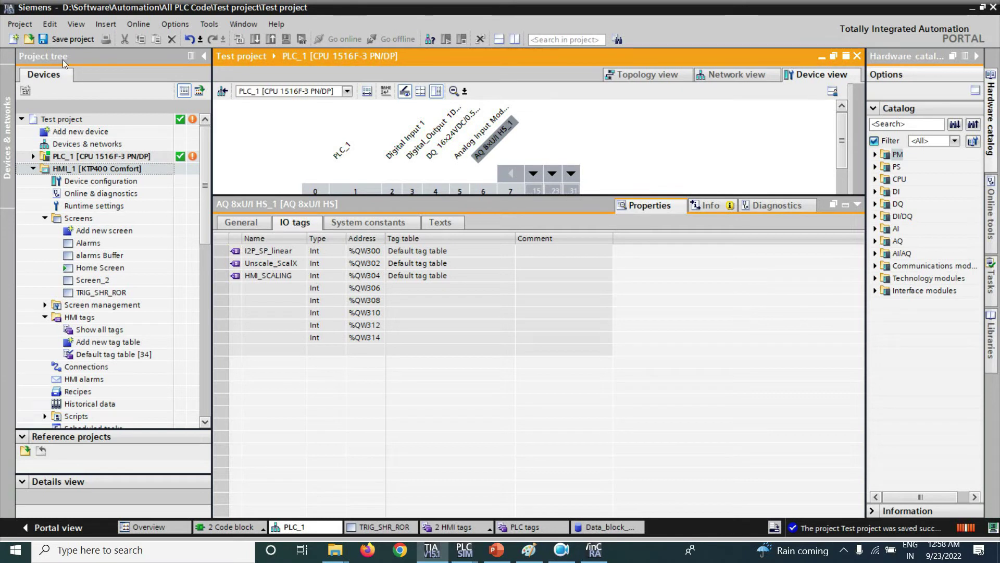
Take PLC_1 offline and try a download, then cancel it because of the Real-to-Int compile error.
left_click(93, 156)
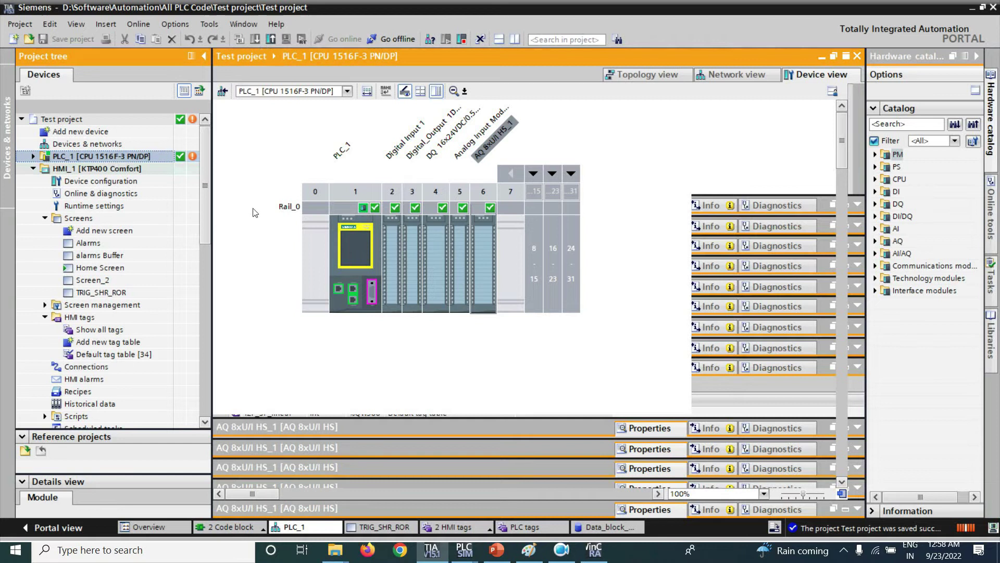
right_click(275, 242)
left_click(355, 61)
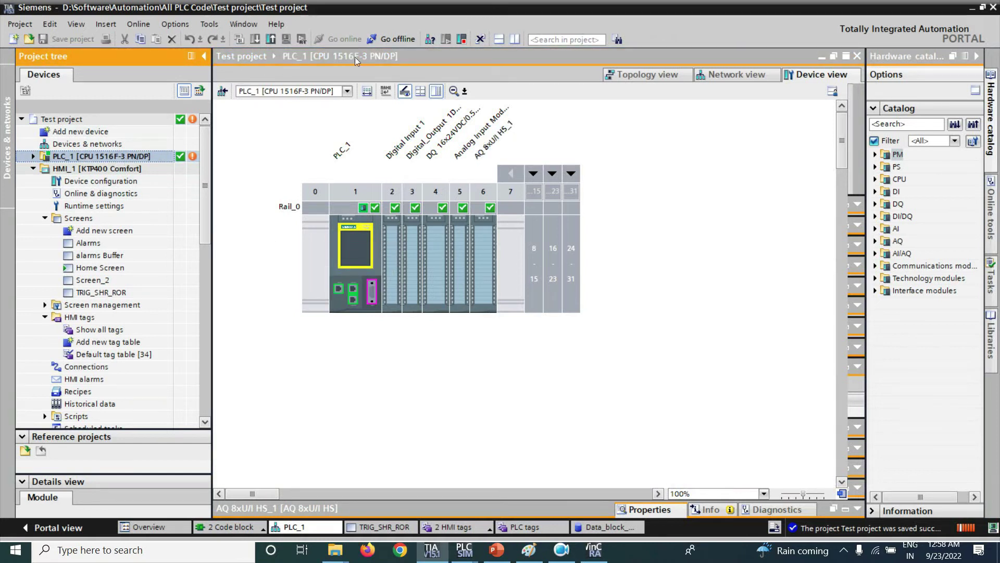
left_click(398, 40)
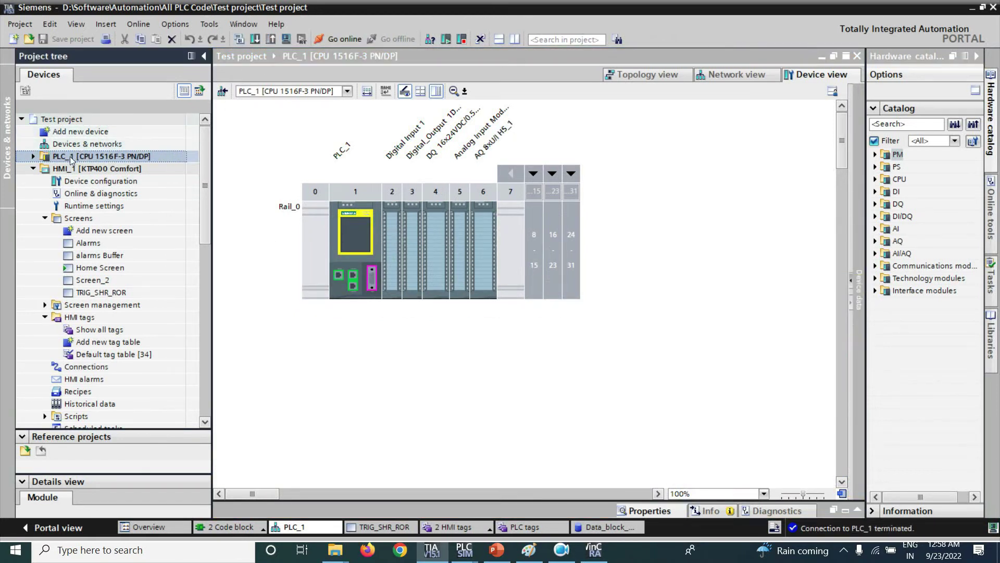
left_click(255, 39)
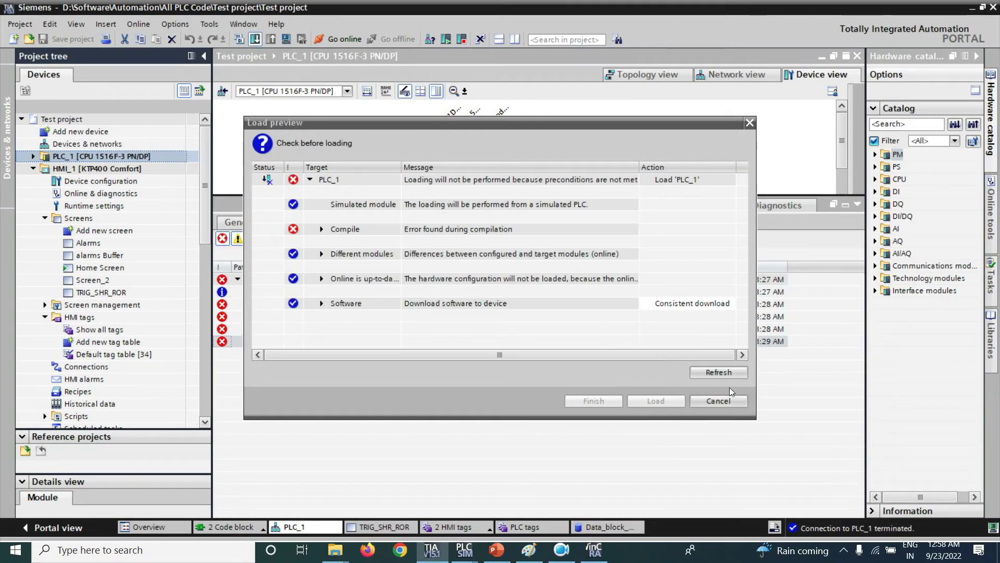
left_click(724, 401)
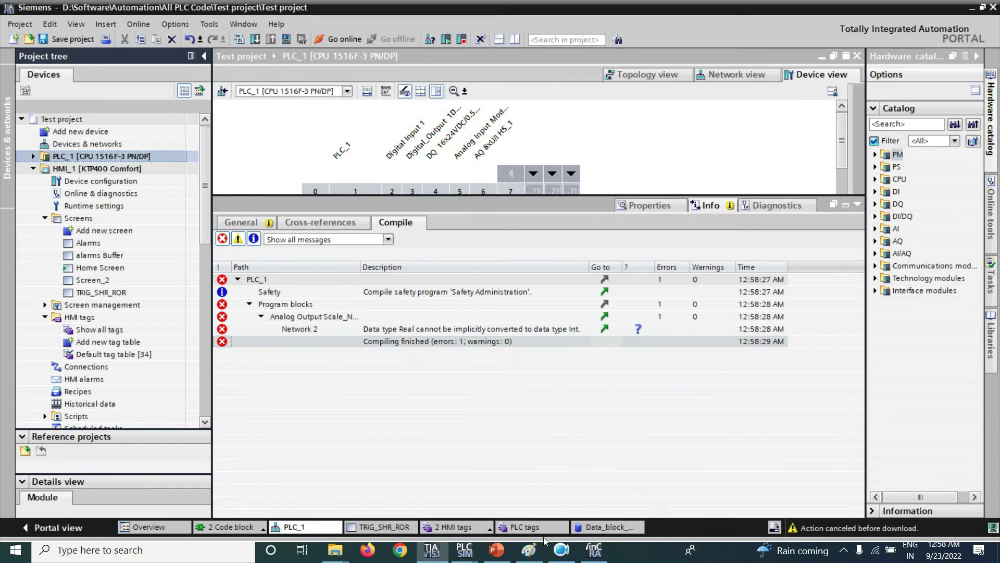
left_click(253, 526)
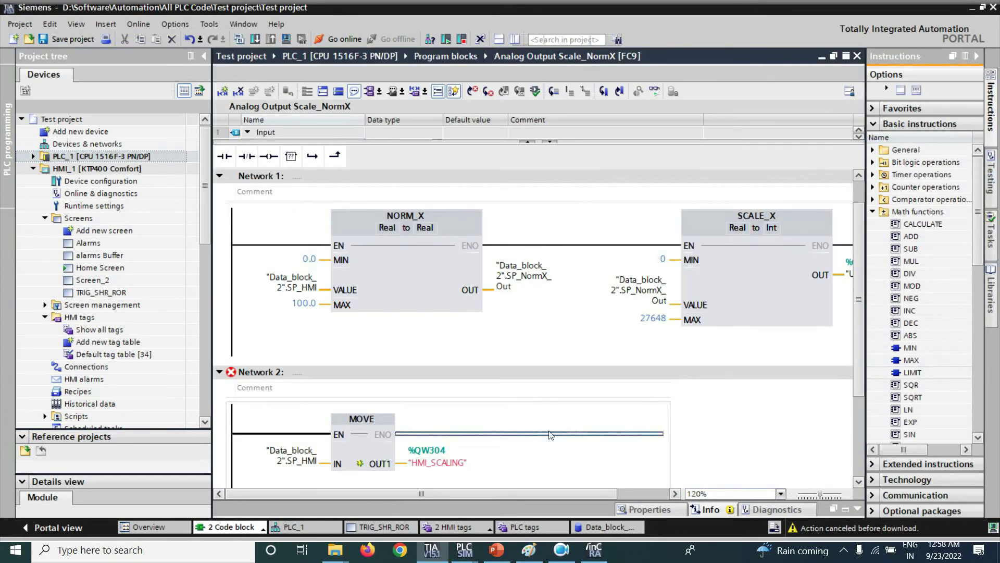
Check HMI_SCALING's data type in Data_block_2, then inspect the erroring MOVE operands in FC9.
left_click(442, 462)
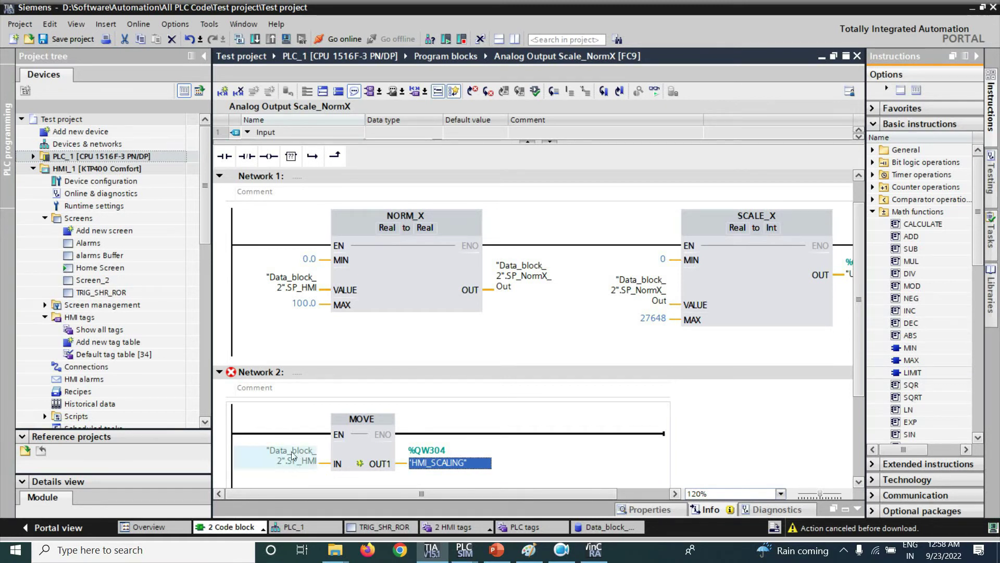
left_click(597, 526)
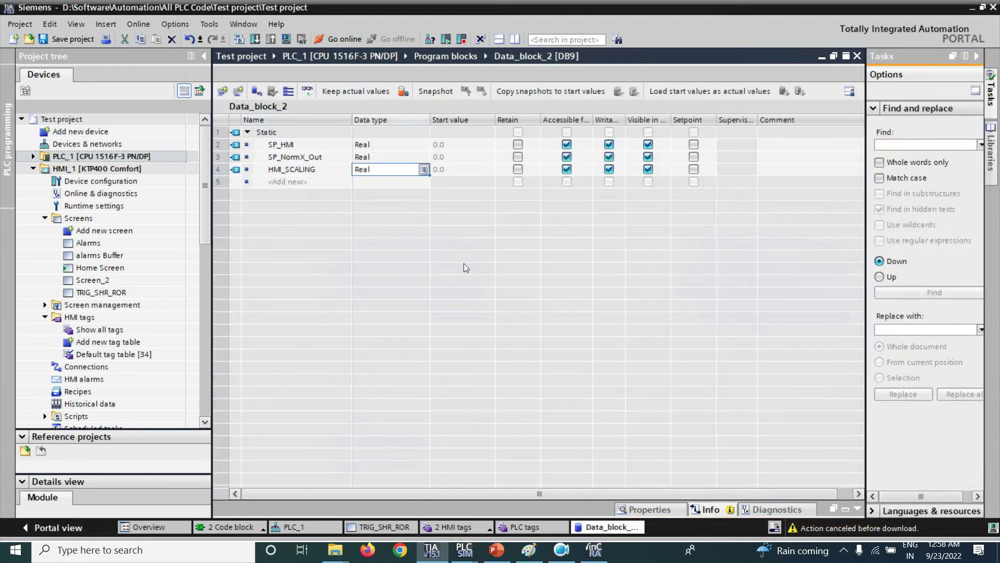
left_click(232, 532)
left_click(226, 511)
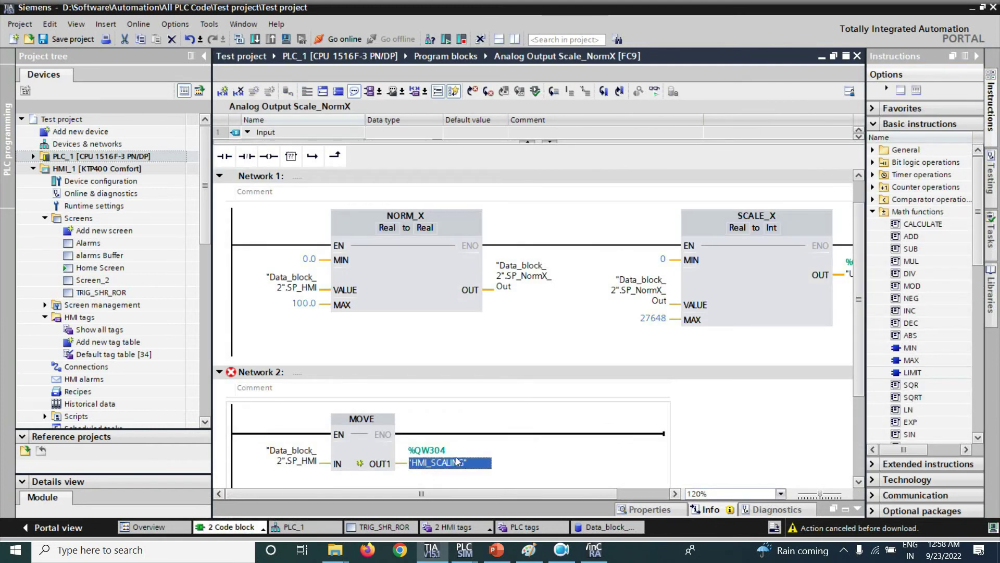
left_click(304, 465)
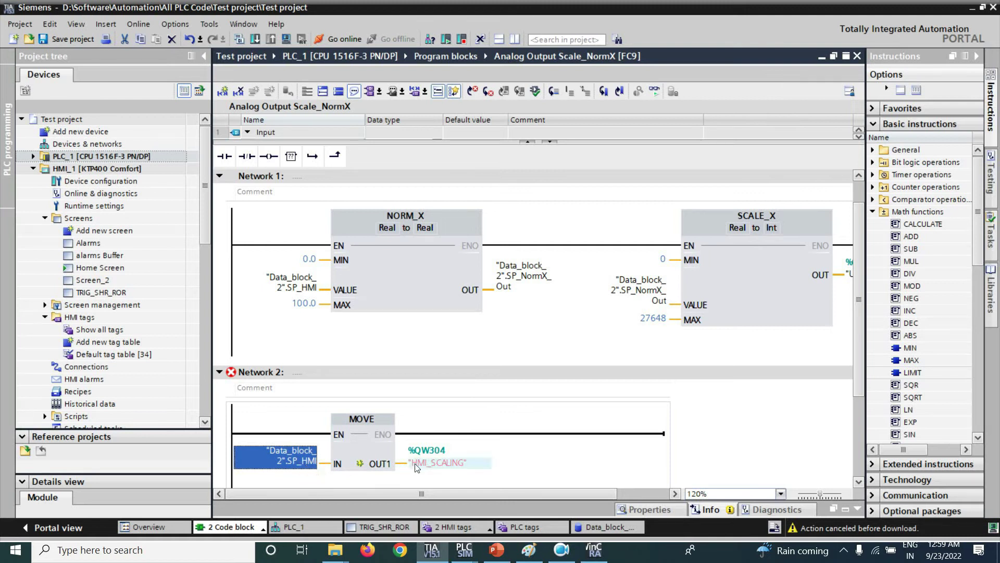
mouse_move(424, 467)
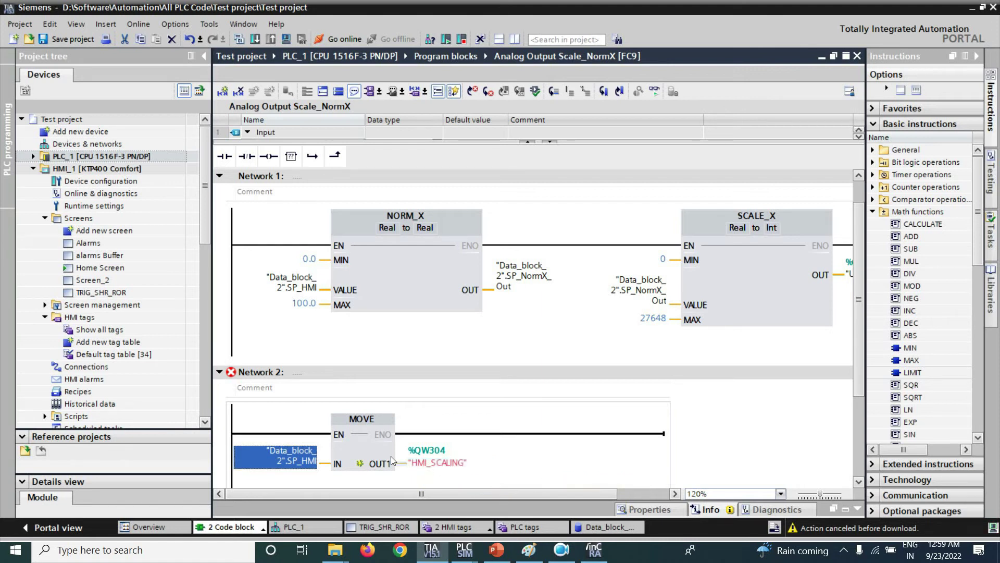
Insert an SCL network containing "HMI_SCALING" := "Data_block_2".HMI_SCALING;.
left_click(245, 375)
right_click(245, 375)
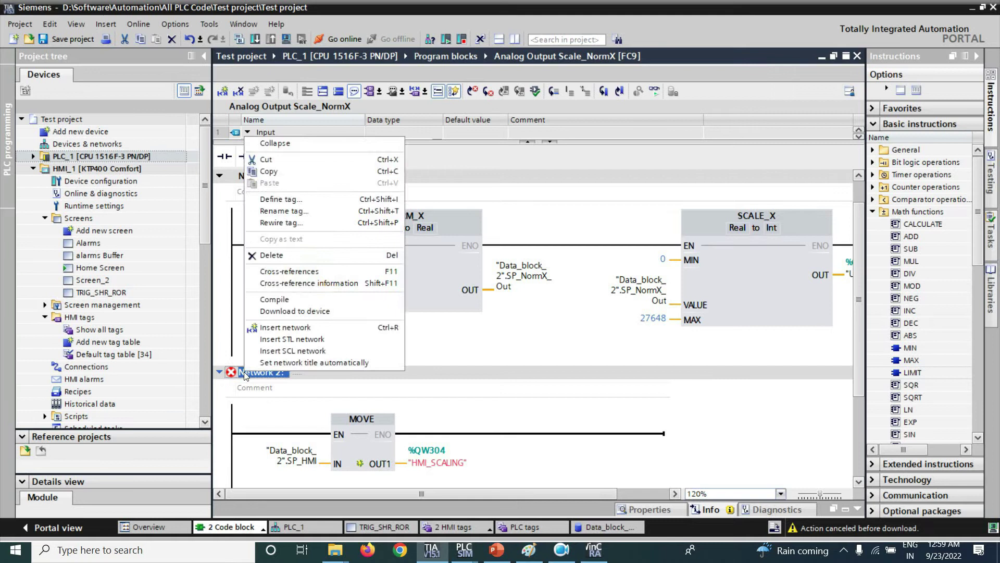
left_click(302, 350)
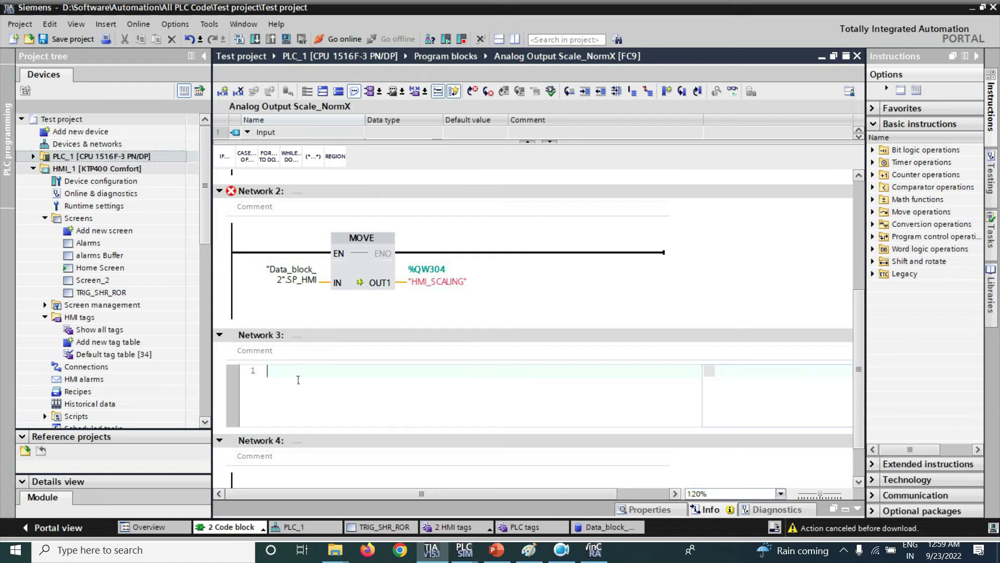
type("hMI")
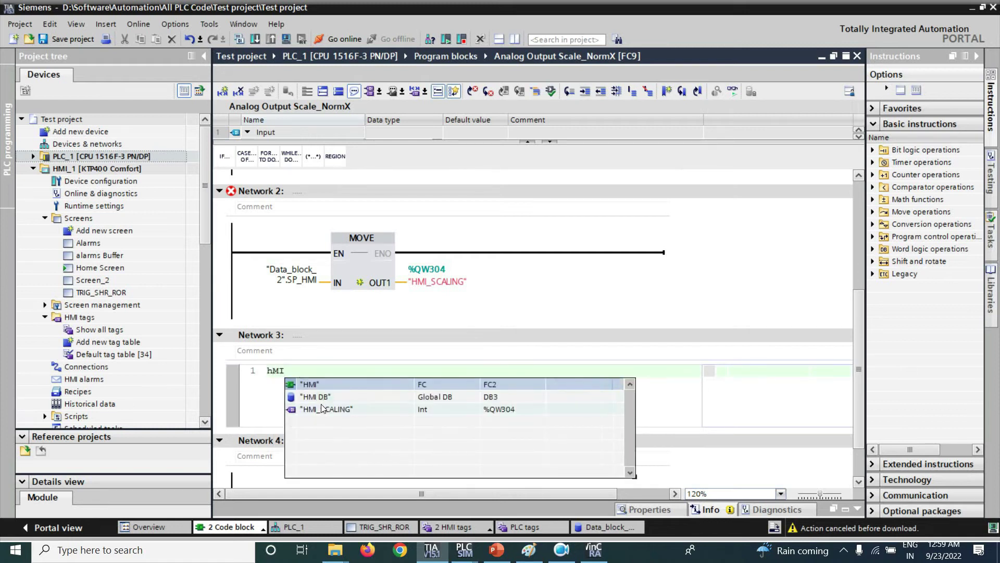
double_click(323, 409)
type(";")
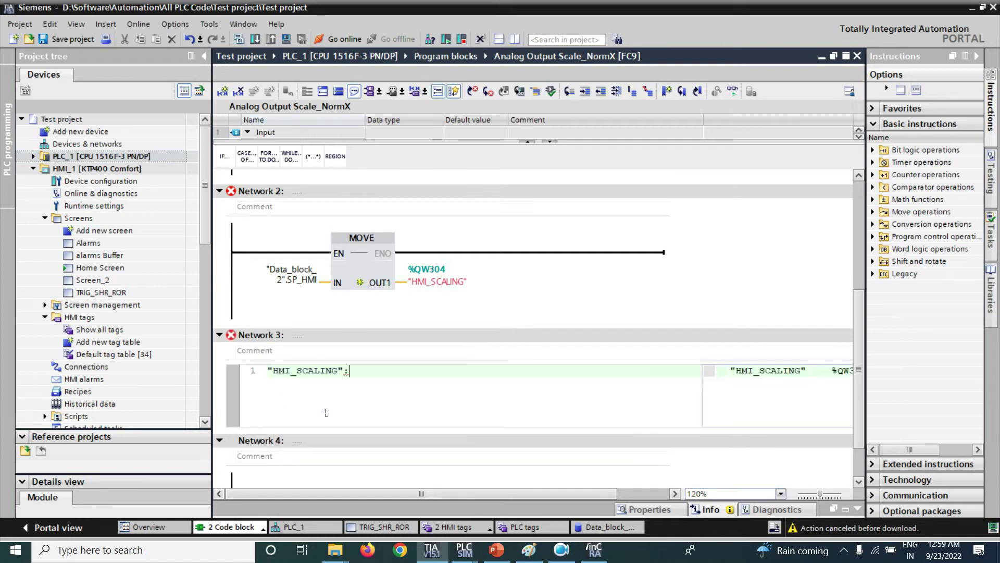
key("BackSpace")
type(":=DA")
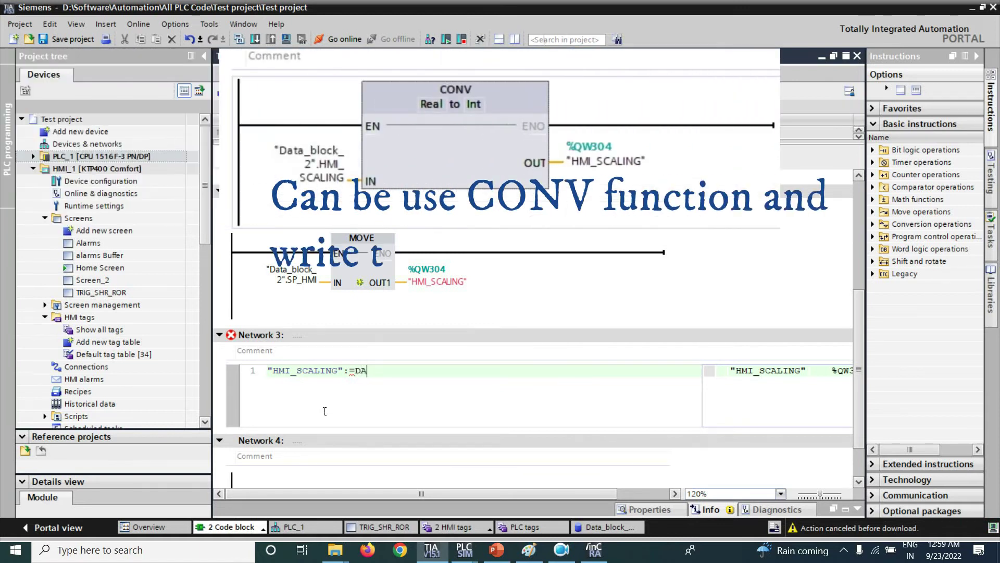
double_click(427, 400)
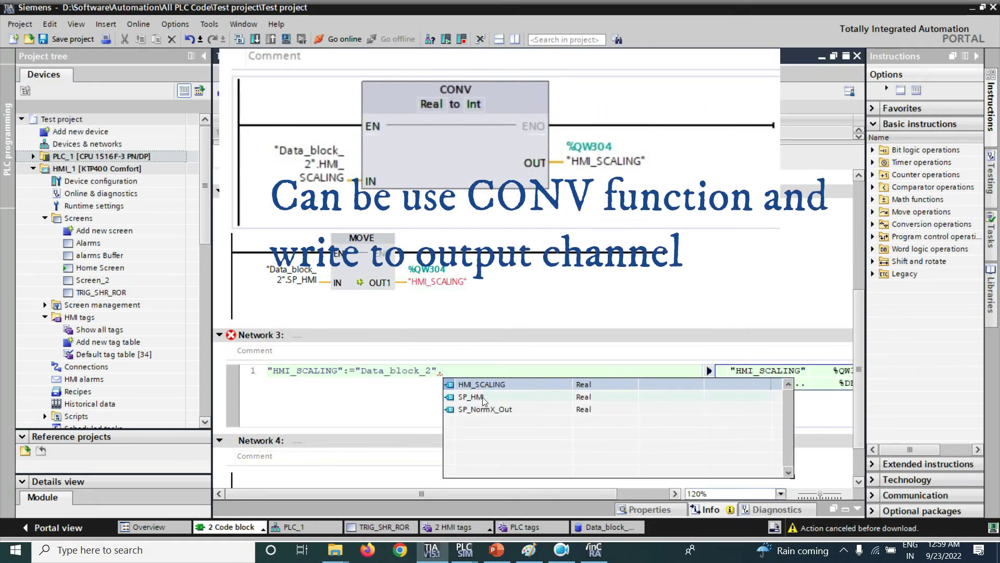
double_click(486, 385)
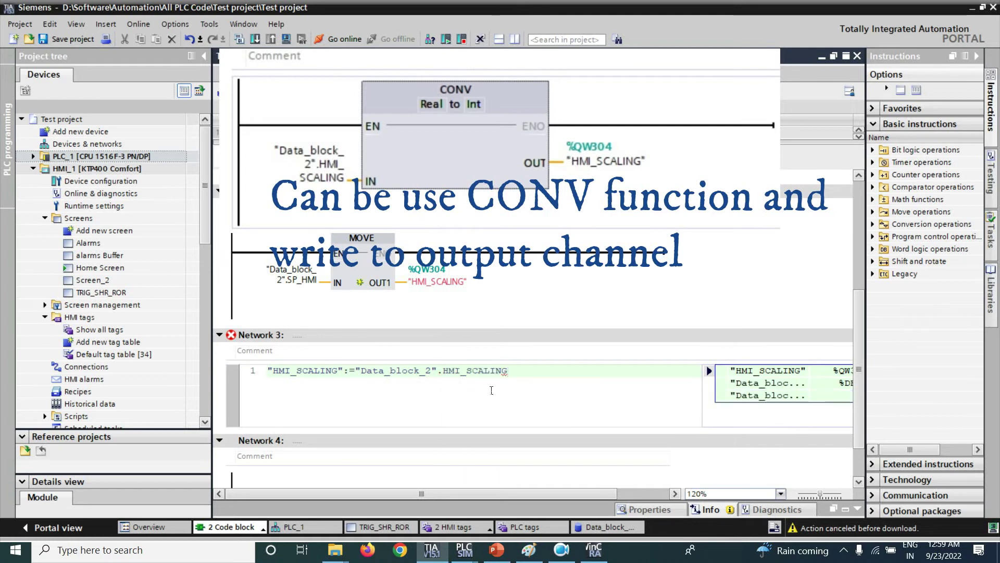
type(";")
left_click(518, 401)
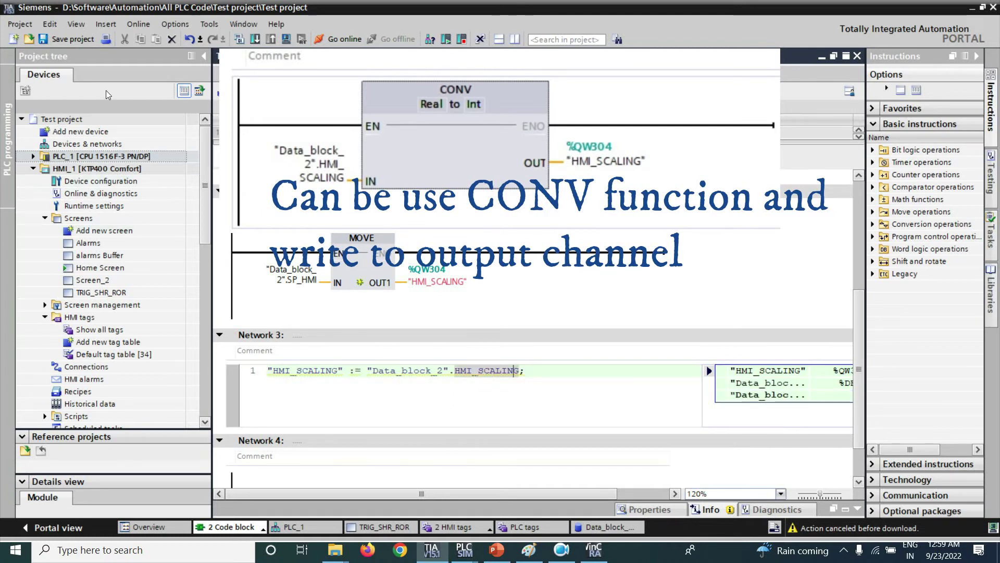
Save the project and delete the old MOVE network.
left_click(71, 40)
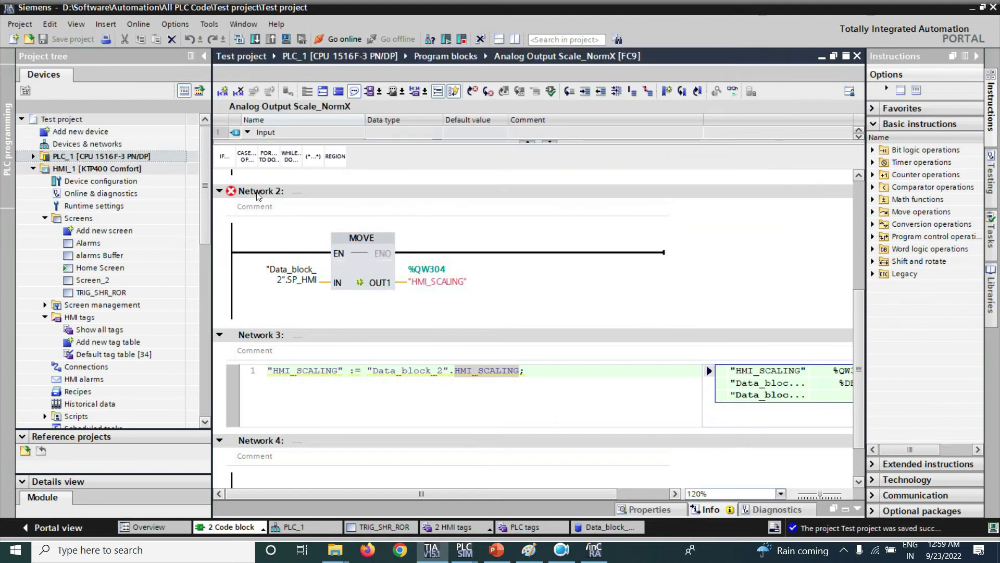
left_click(256, 191)
key("Delete")
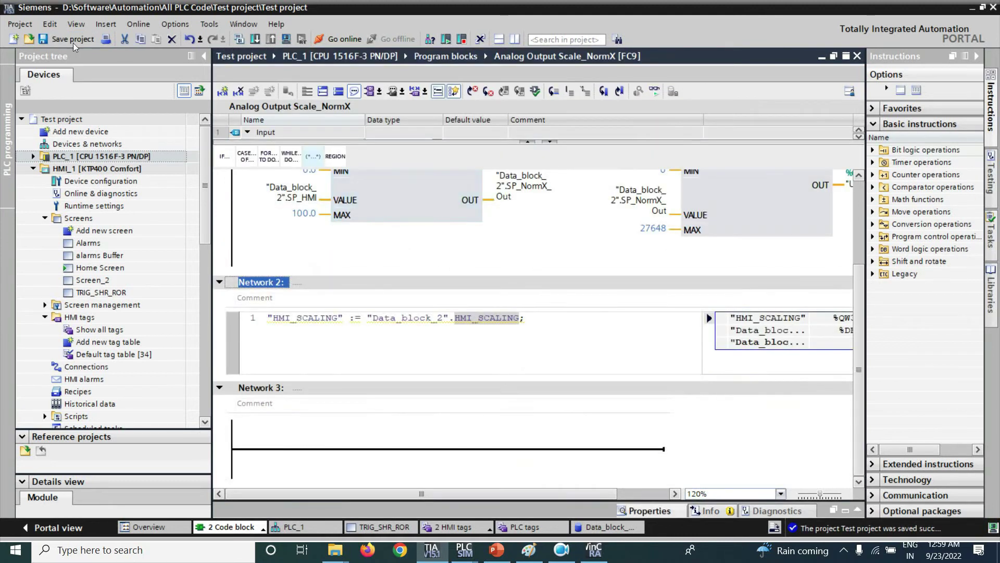
Save and download the block to PLC_1, then monitor it online showing 27648 at %QW304.
left_click(73, 40)
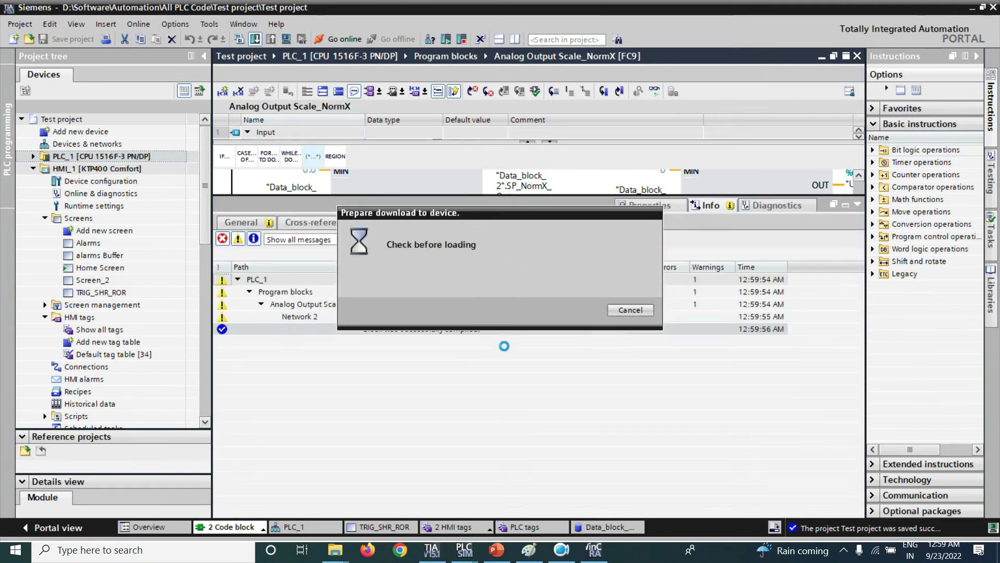
left_click(655, 401)
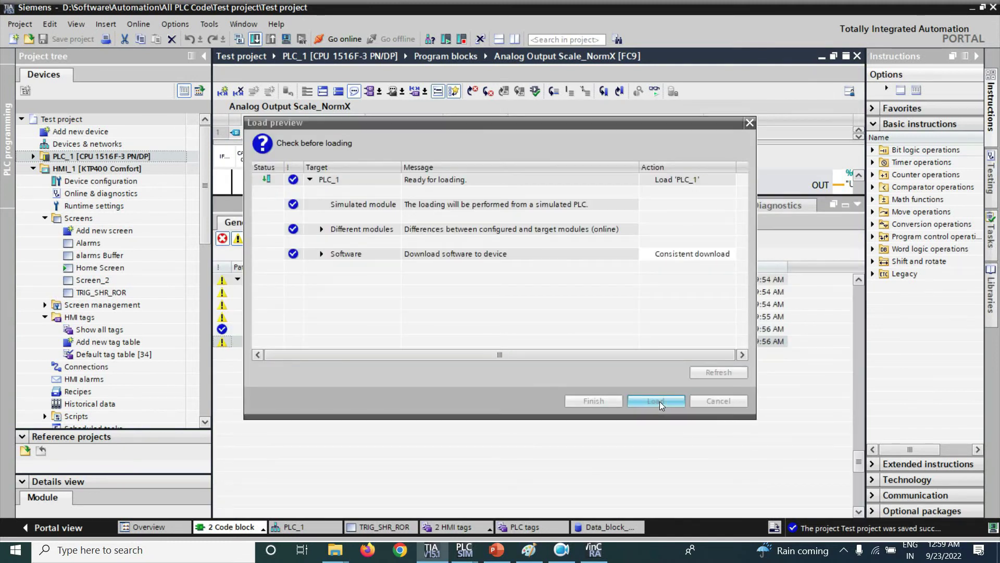
left_click(856, 204)
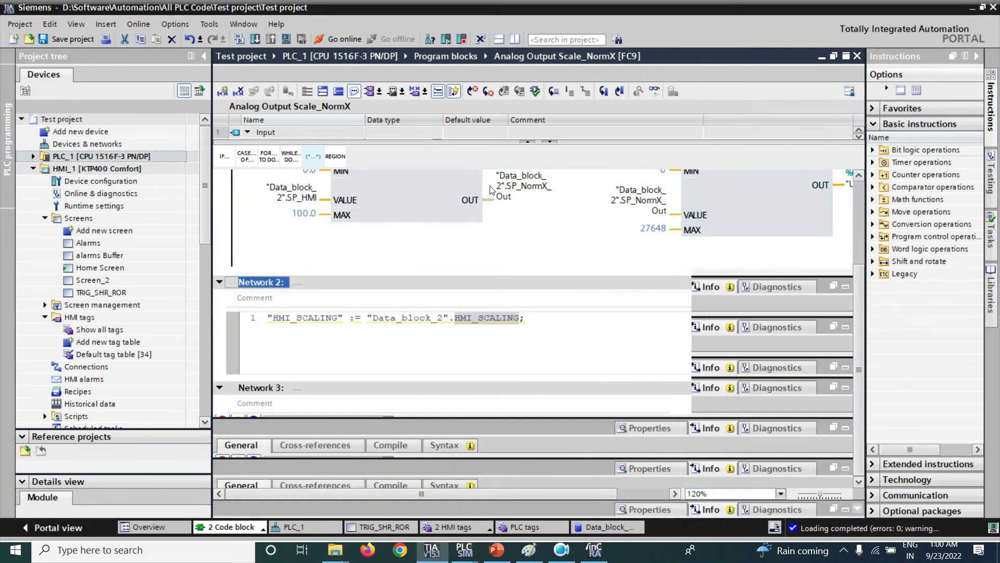
left_click(655, 92)
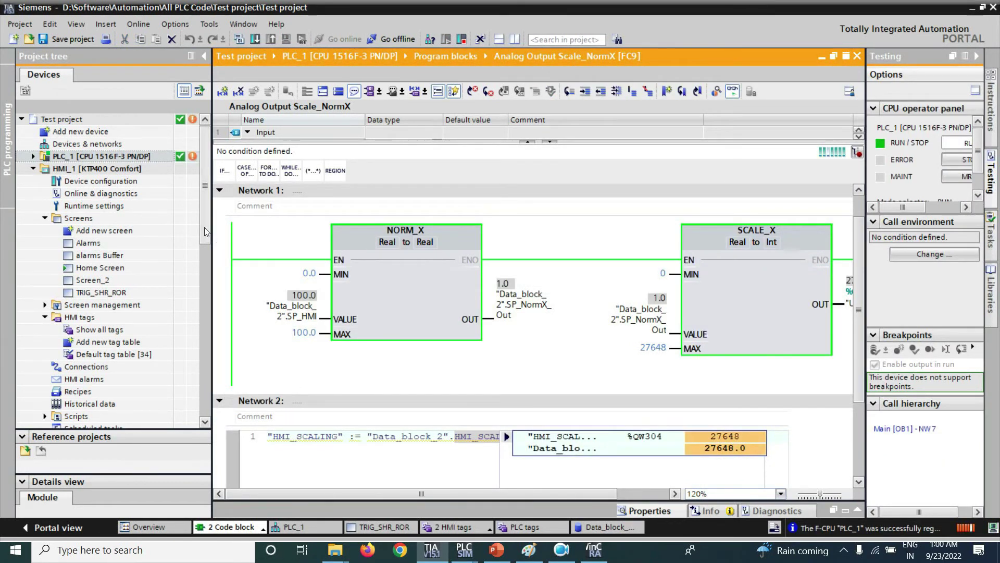
Open Watch table_1 from PLC_1's watch and force tables.
scroll(204, 227, "down", 7)
scroll(166, 329, "up", 10)
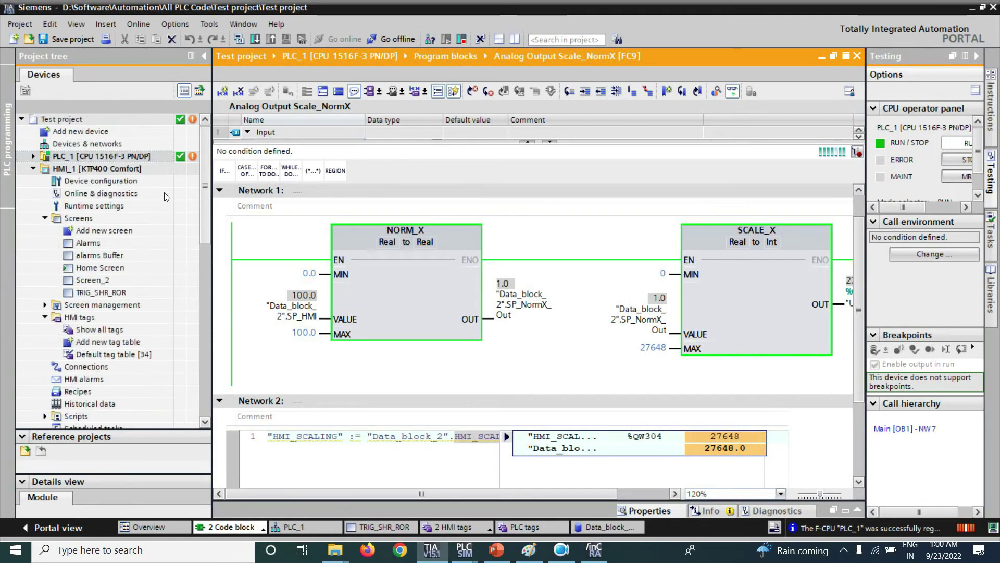
left_click(33, 156)
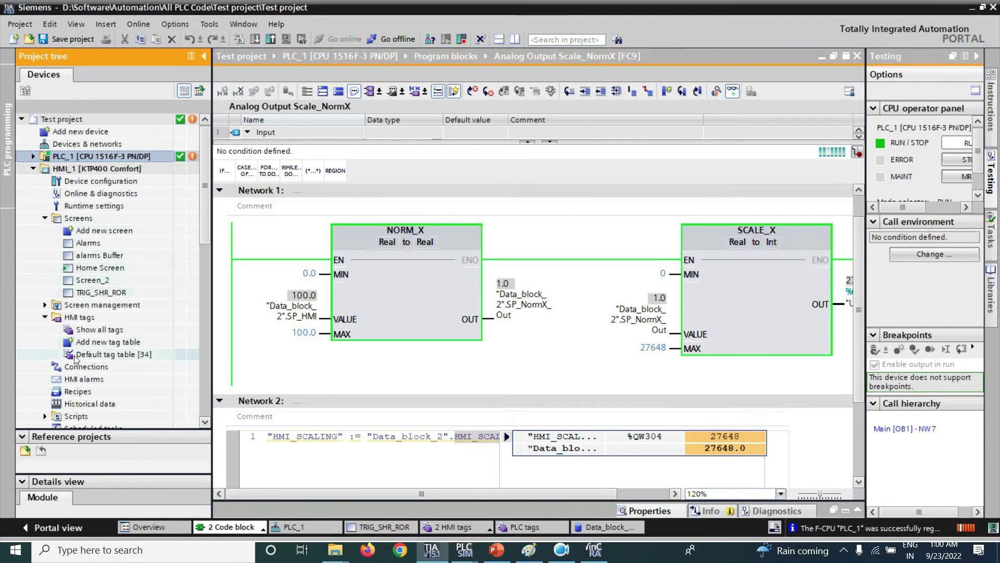
left_click_drag(204, 224, 198, 270)
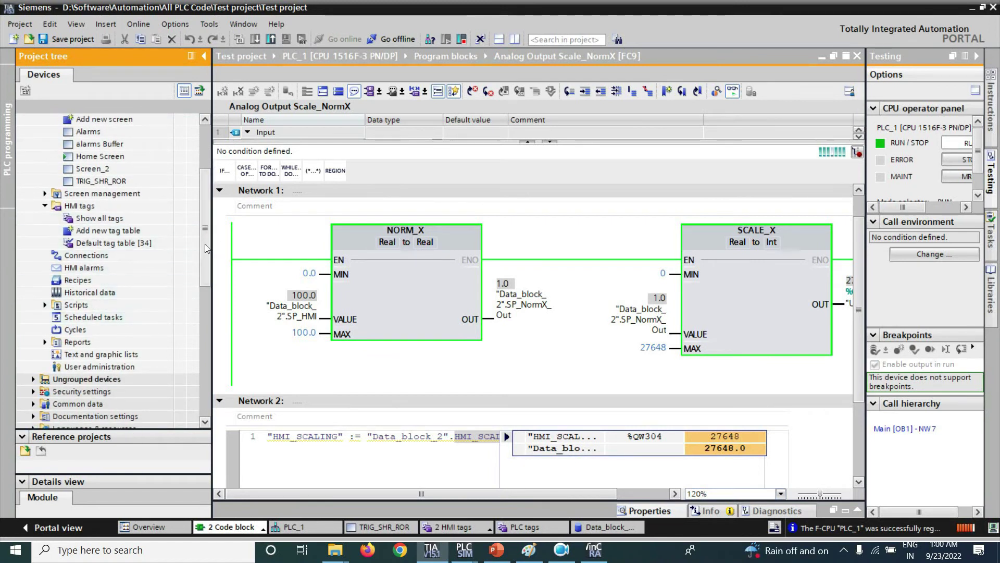
left_click_drag(204, 243, 196, 139)
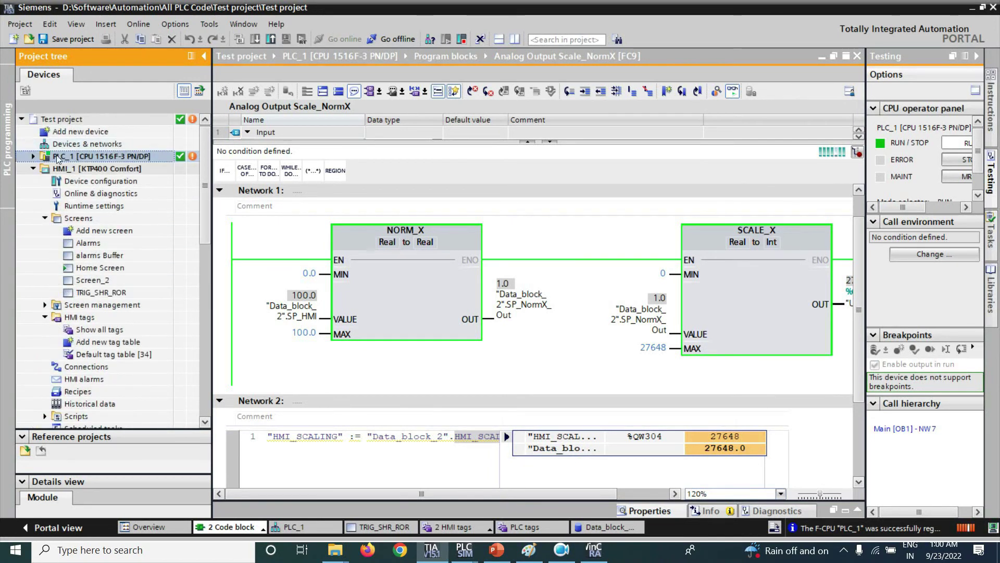
left_click(45, 267)
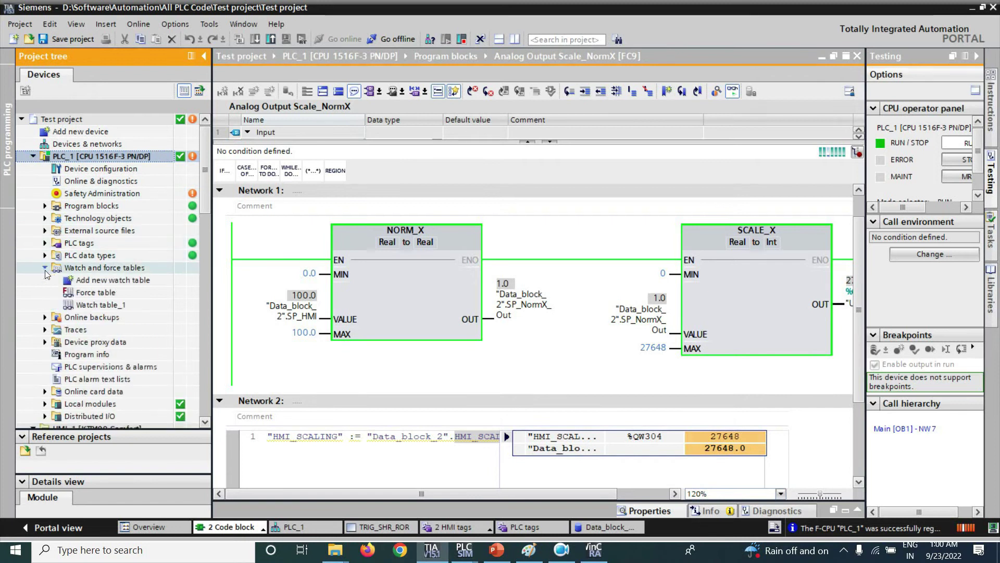
double_click(93, 304)
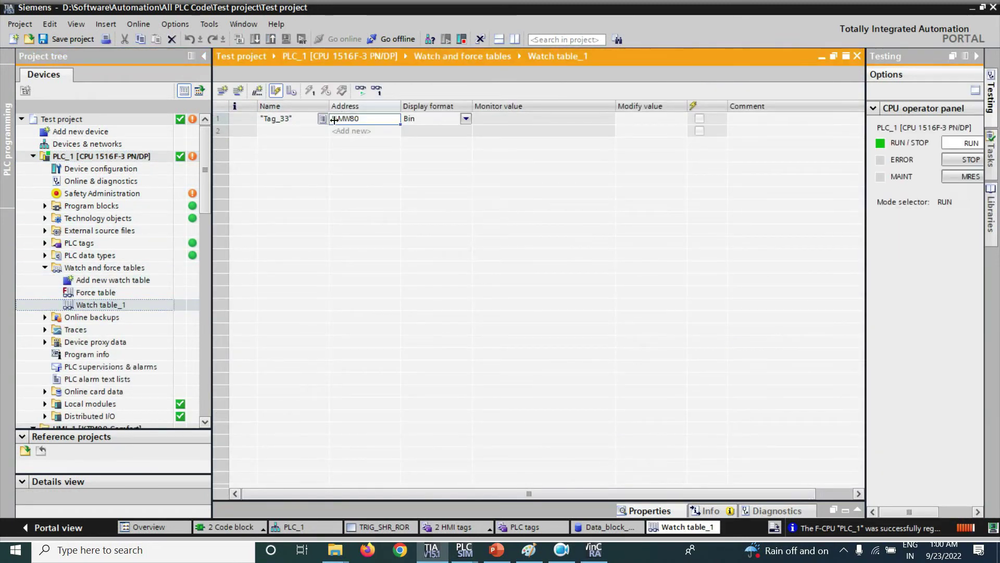
Add rows for %QW302 and %QW304 to the watch table and monitor all values.
left_click(295, 122)
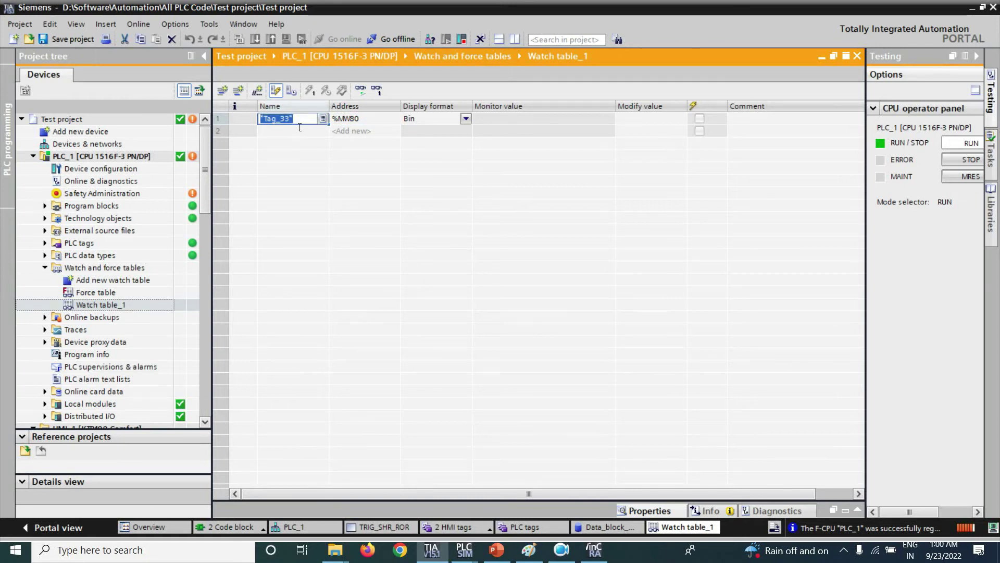
left_click(386, 126)
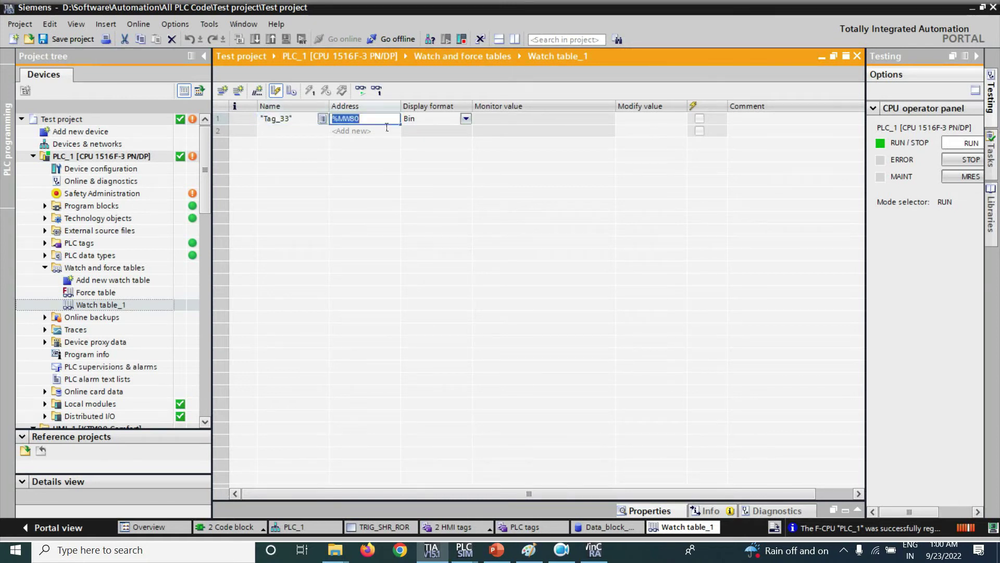
type("QW302")
key("Return")
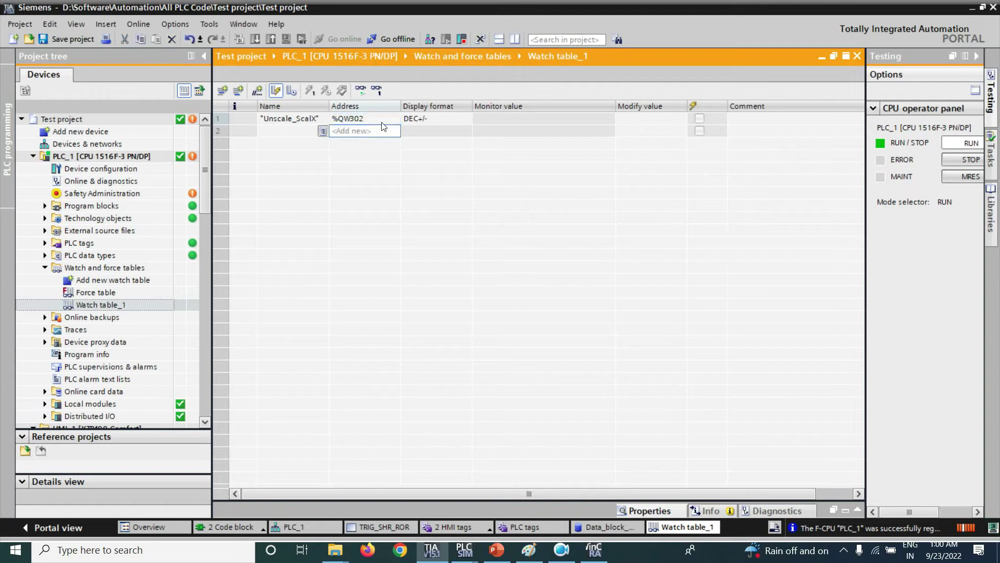
type("QW3")
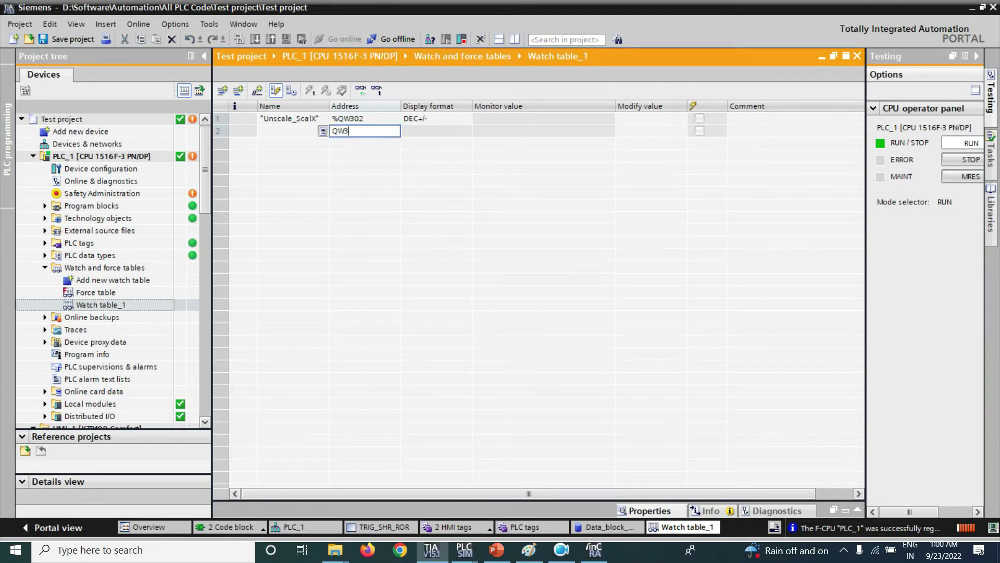
type("04")
key("Return")
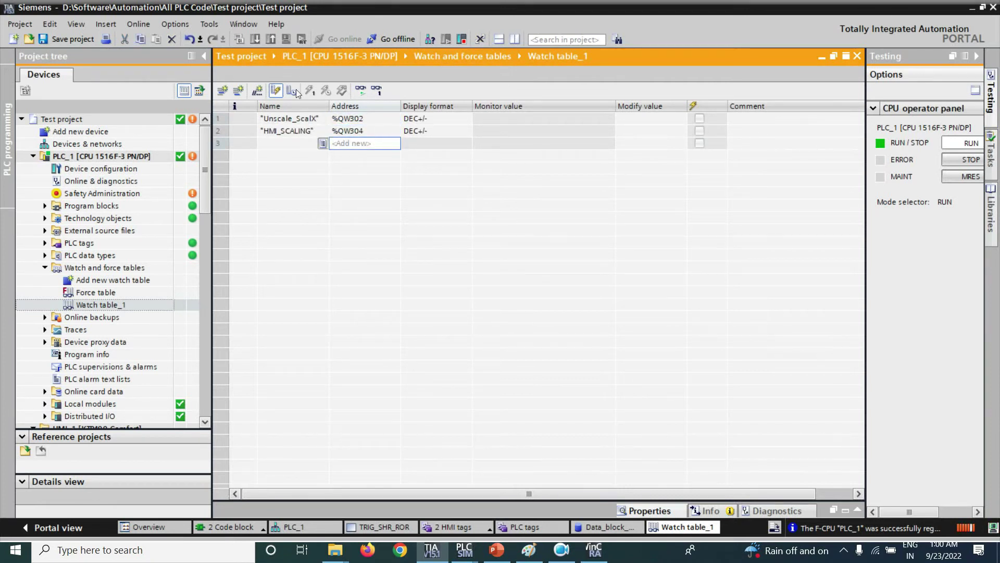
left_click(362, 89)
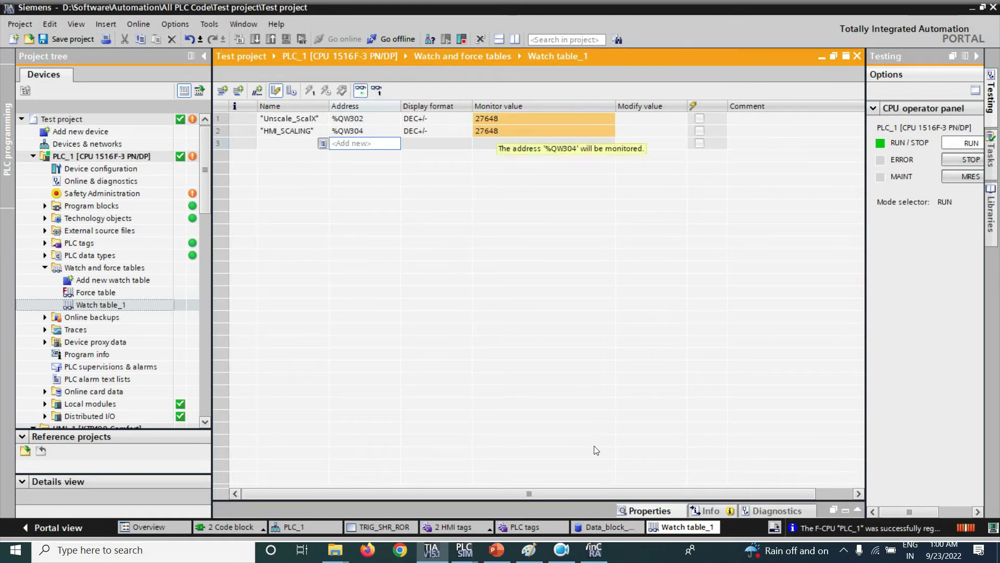
Enter 50 in both WinCC Runtime setpoint fields, then change the second field to 102.
left_click(593, 548)
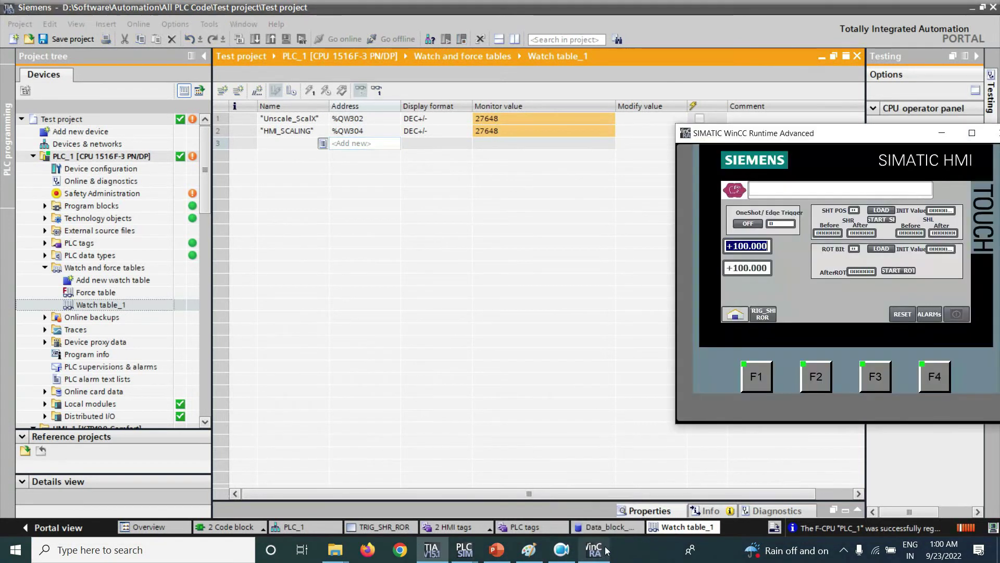
type("5")
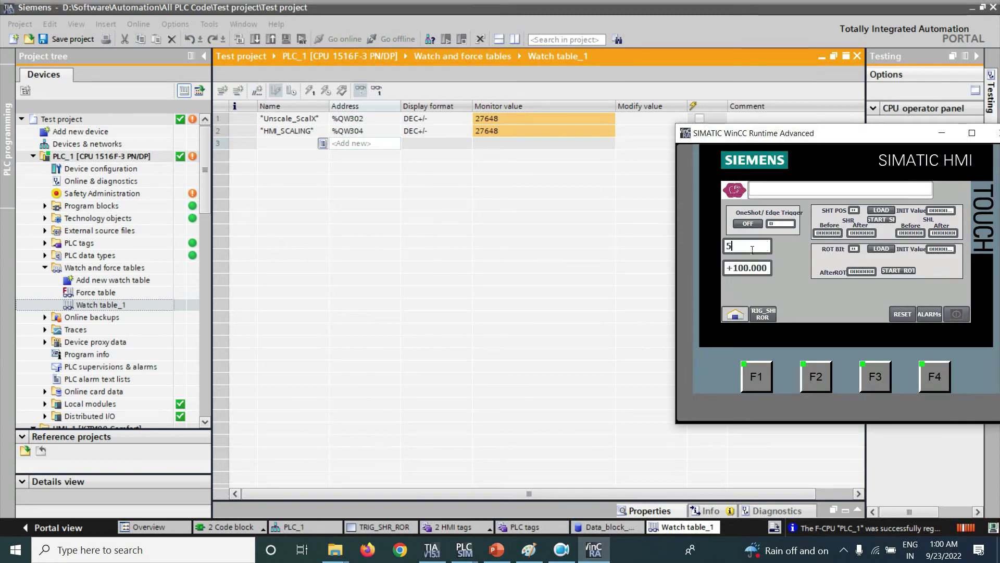
type("0.0")
key("Return")
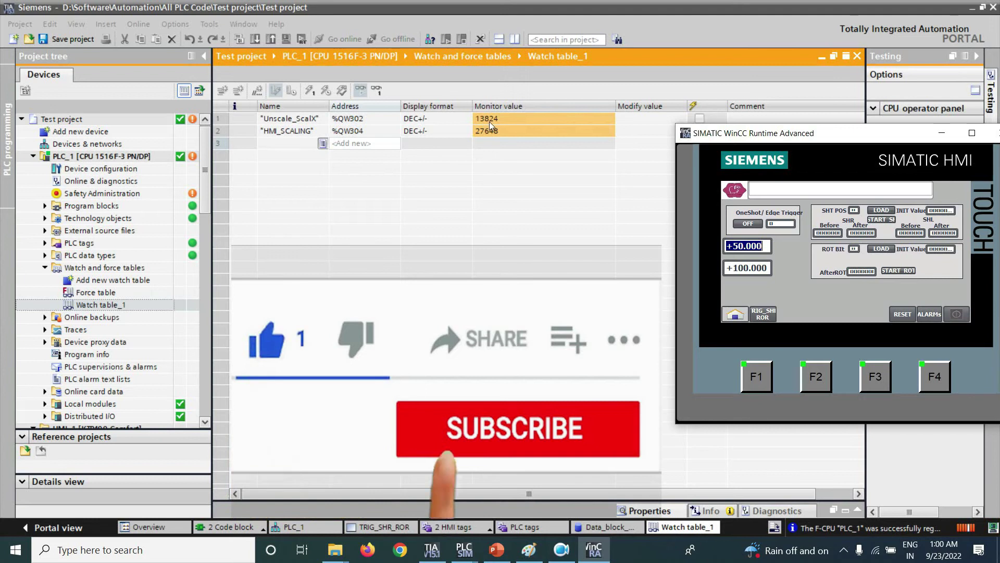
left_click(748, 272)
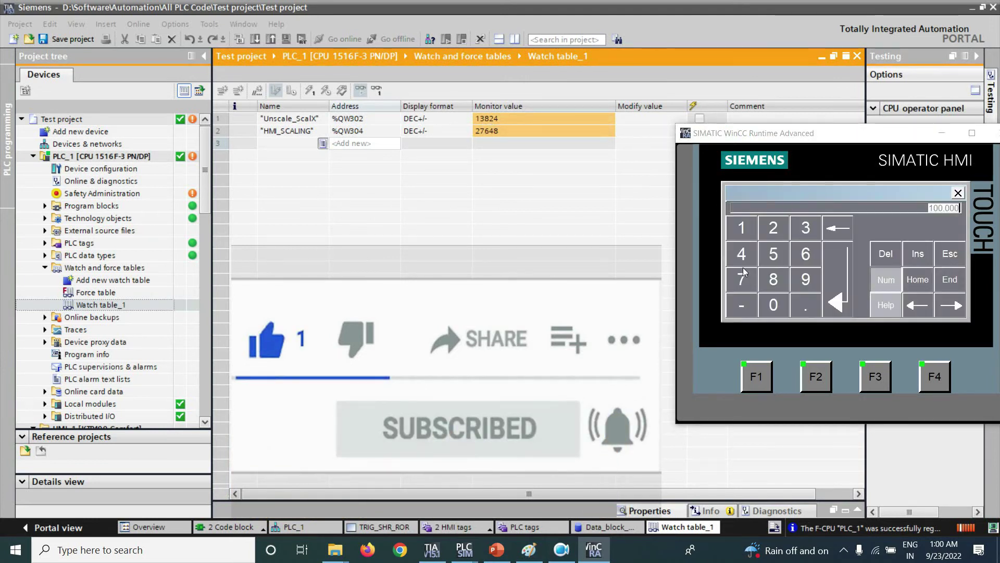
left_click(773, 256)
left_click(774, 306)
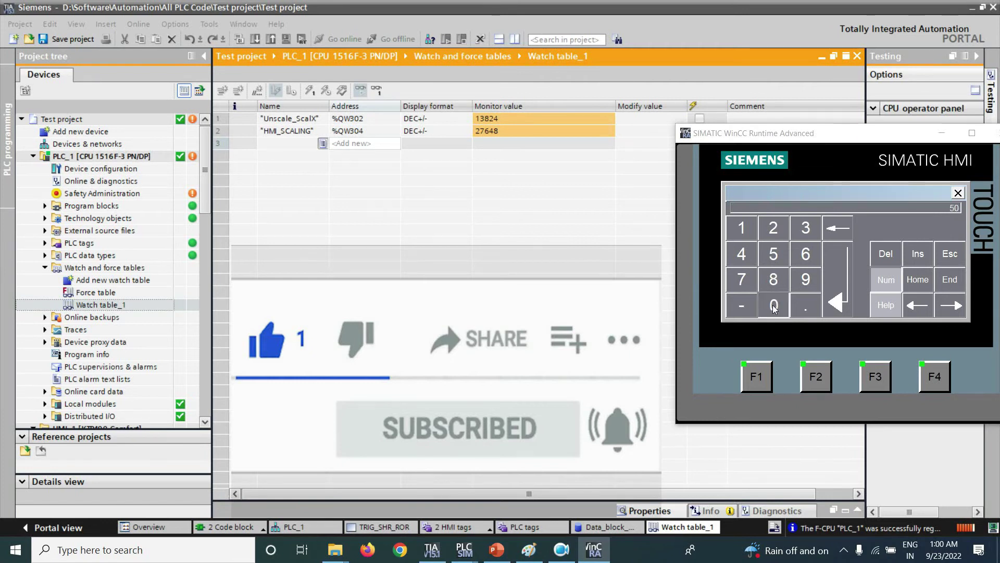
left_click(837, 299)
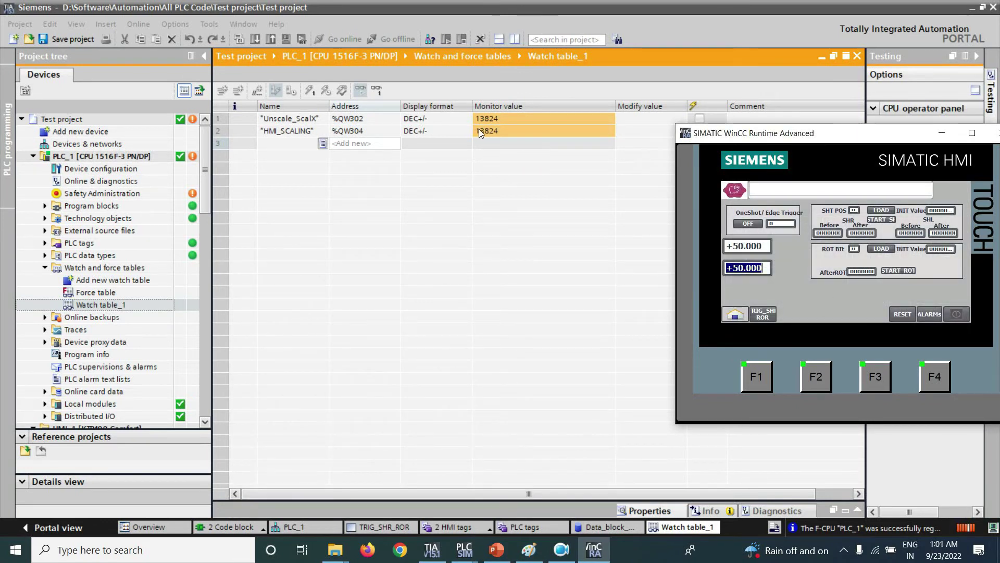
type("102")
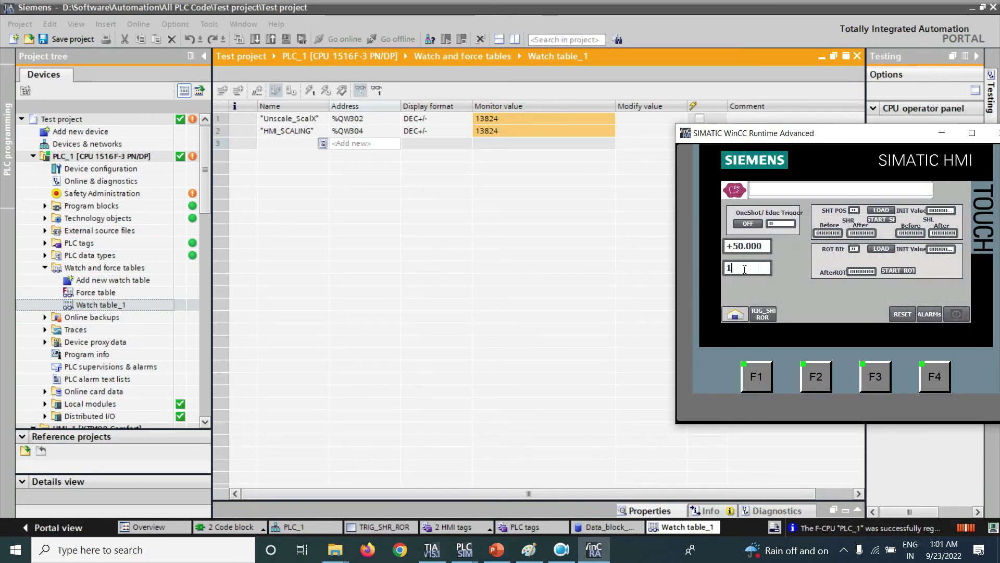
key("Return")
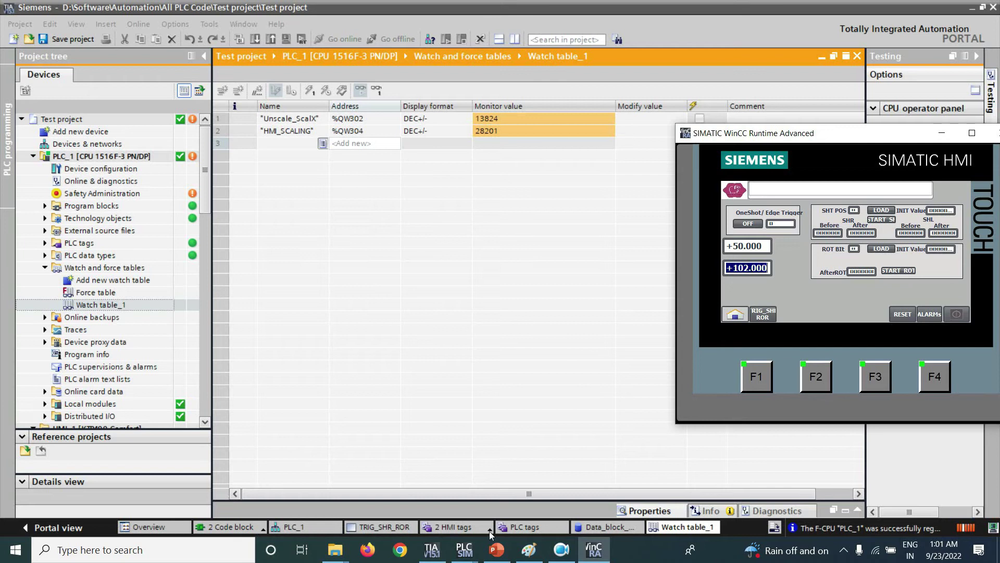
Open the HMI tags table, then bring up the TRIG_SHR_ROR HMI screen in the editor.
left_click(453, 526)
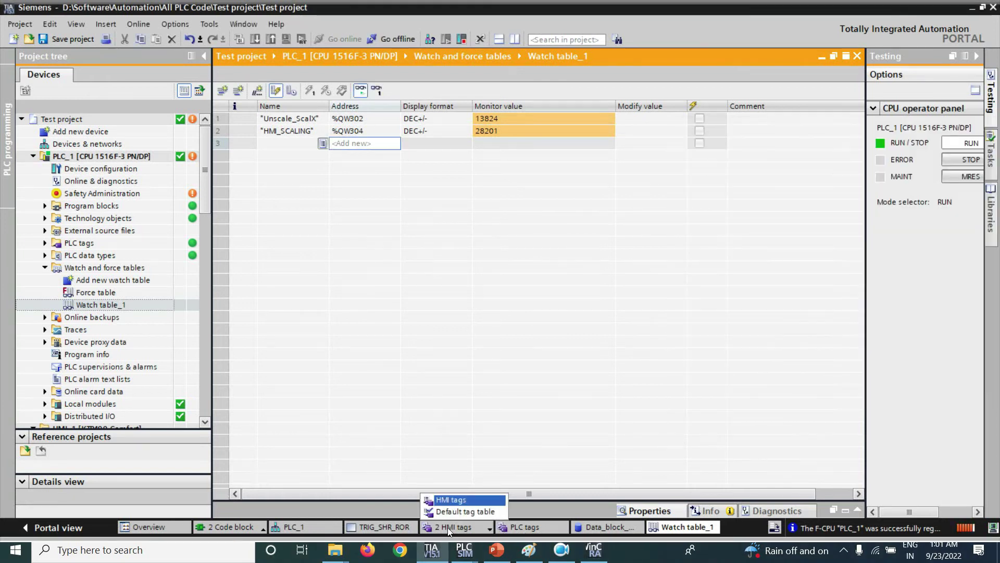
left_click(448, 504)
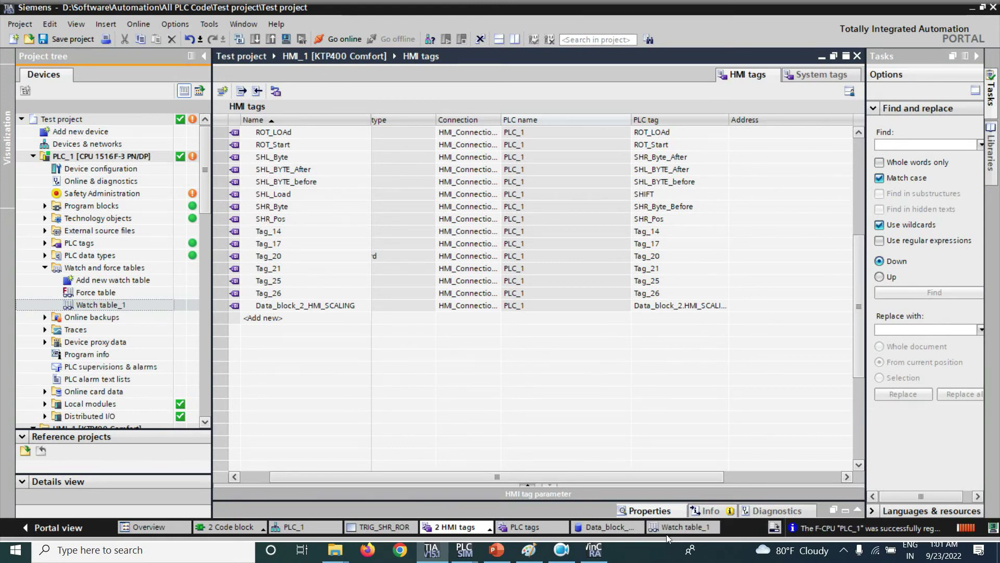
left_click(380, 527)
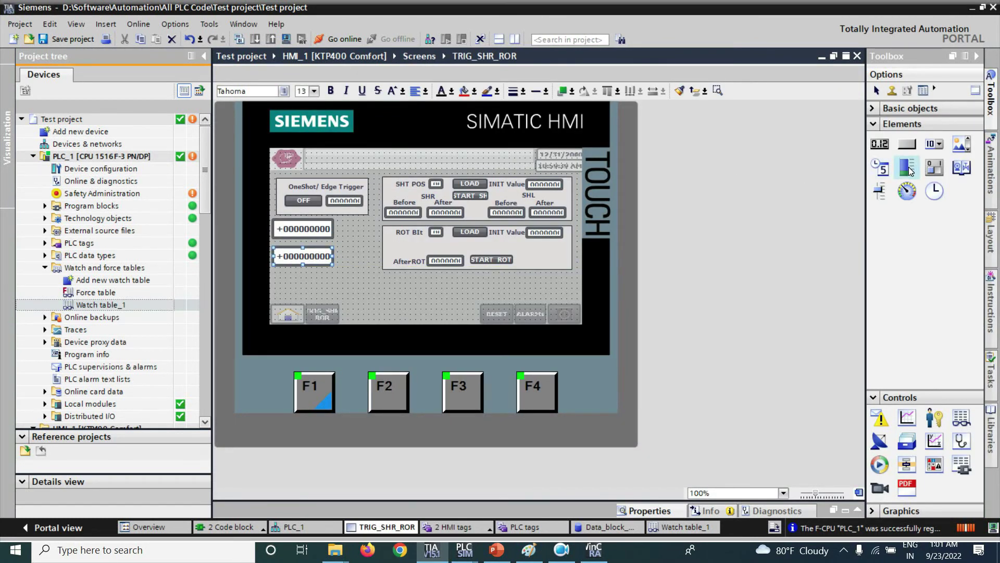
Add a trial Bar to the HMI screen, check its 100 maximum scale, then delete it.
left_click_drag(909, 169, 368, 277)
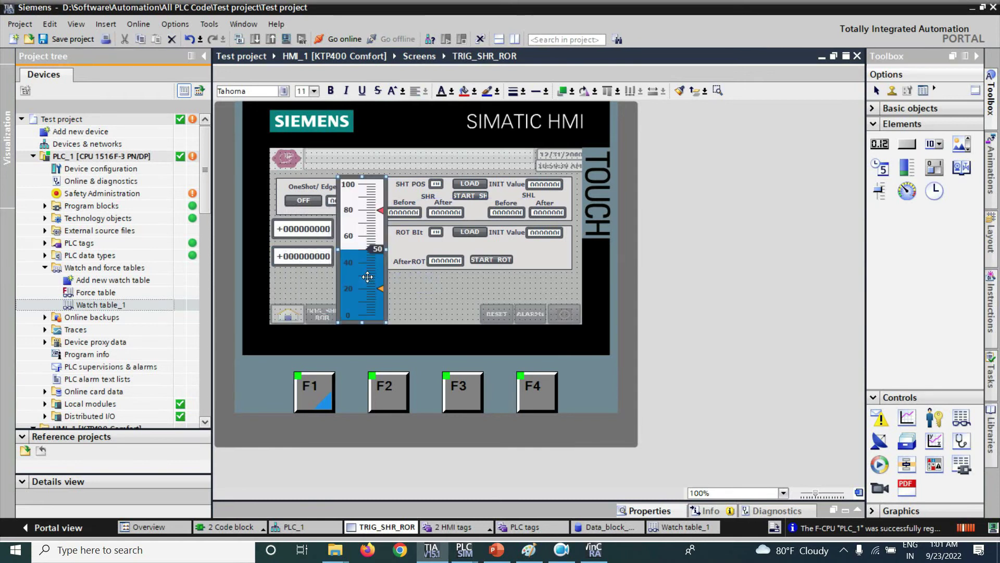
right_click(359, 272)
left_click(397, 475)
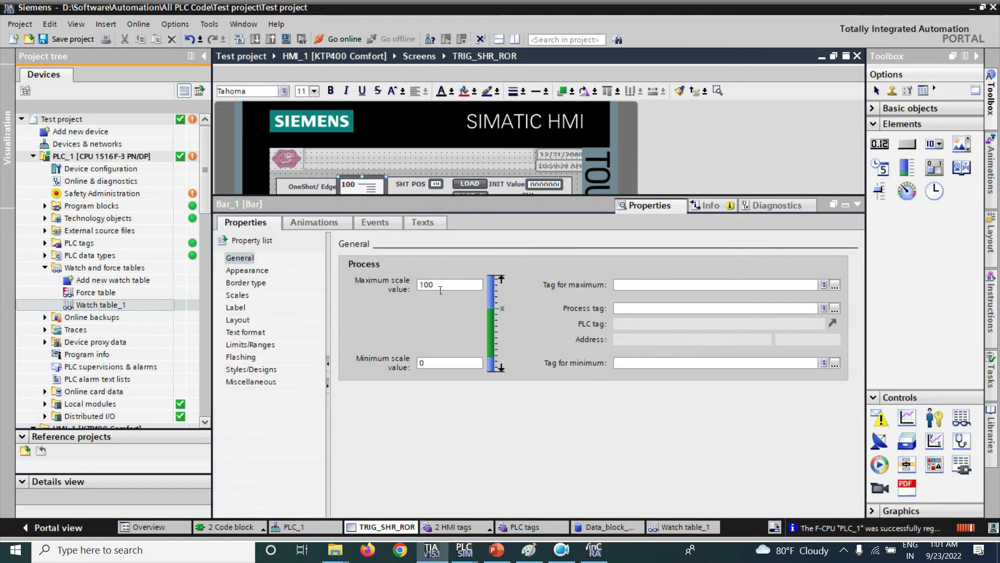
double_click(440, 292)
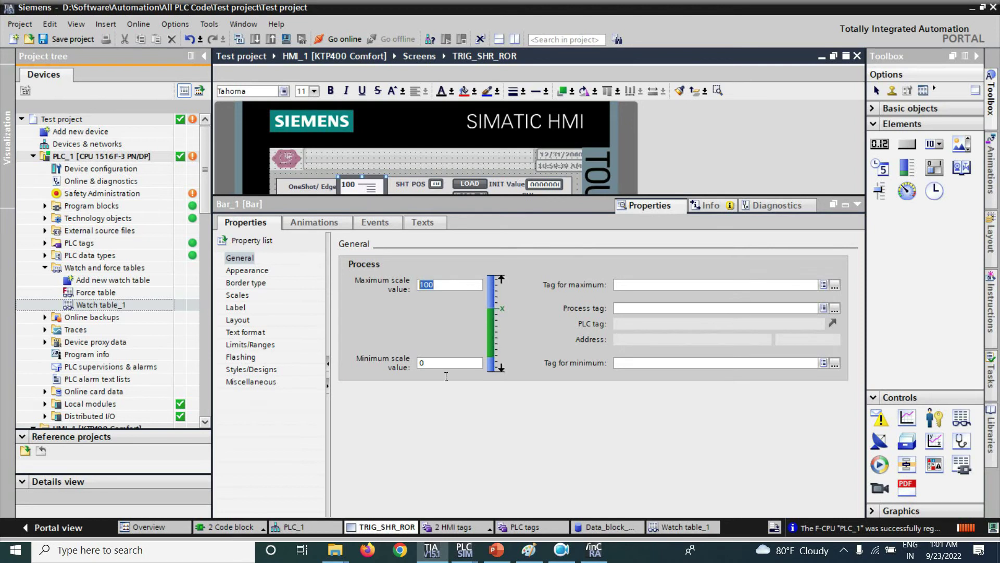
left_click(855, 205)
right_click(357, 255)
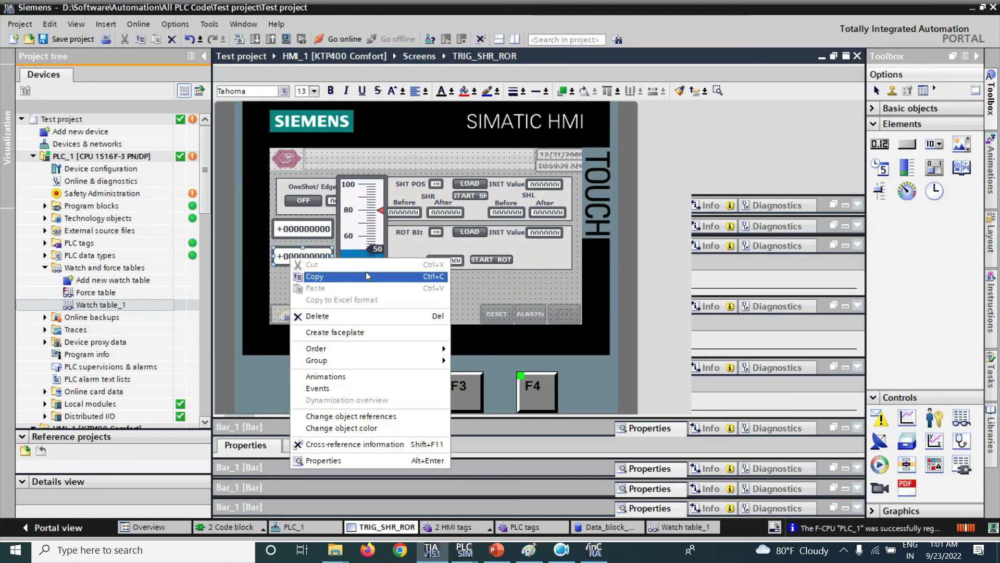
key("Escape")
key("Delete")
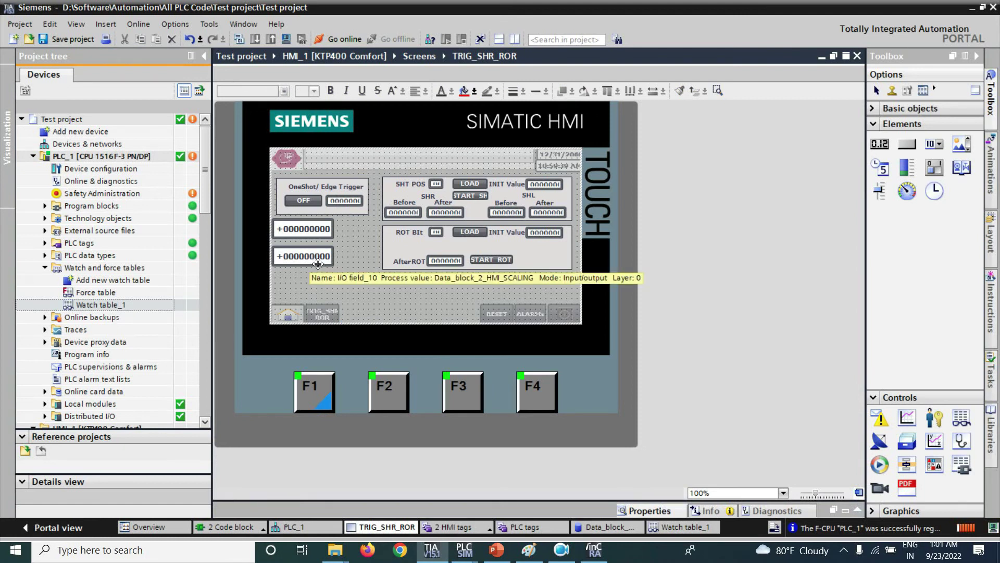
Open the Default tag table and bring up Data_block_2_HMI_SCALING's context options.
left_click(459, 527)
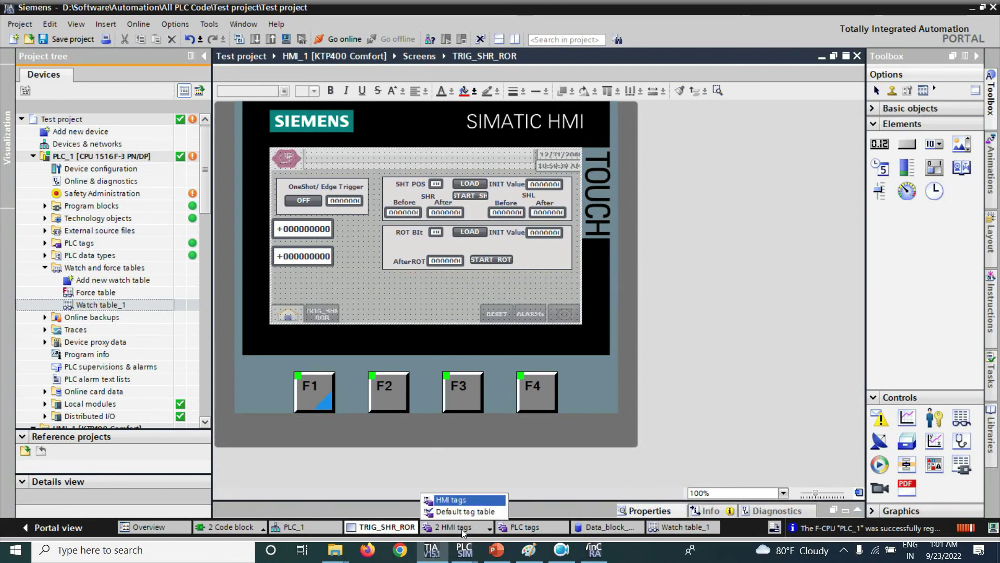
left_click(459, 511)
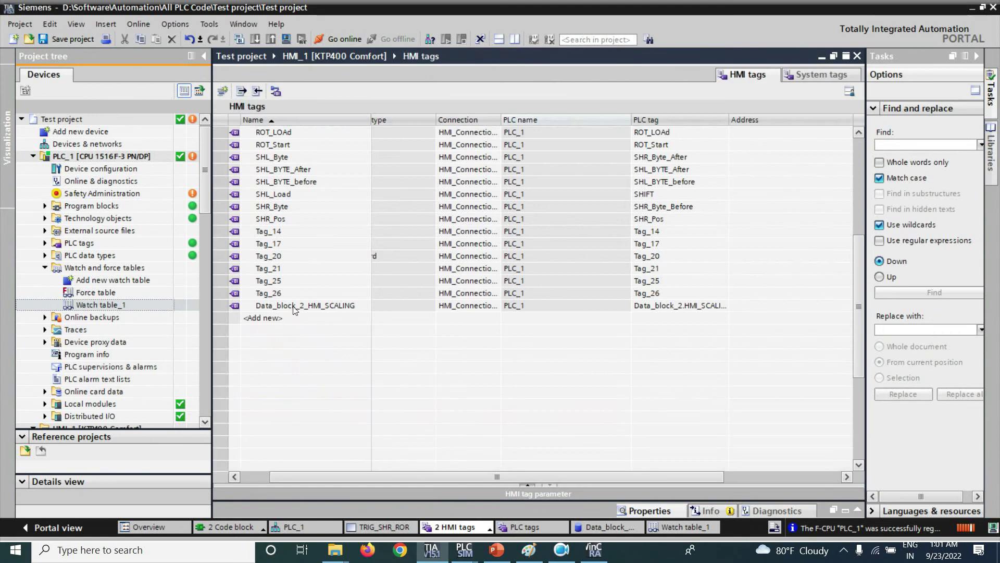
left_click(294, 306)
right_click(294, 308)
Set Data_block_2_HMI_SCALING's Range Upper 2 to constant 100 and Lower 2 to constant.
left_click(343, 424)
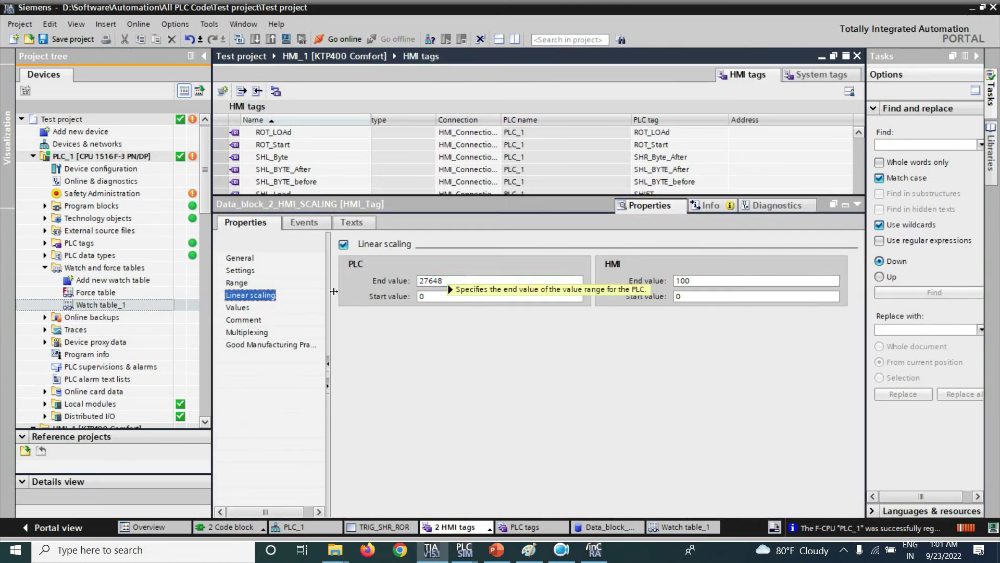
left_click(234, 283)
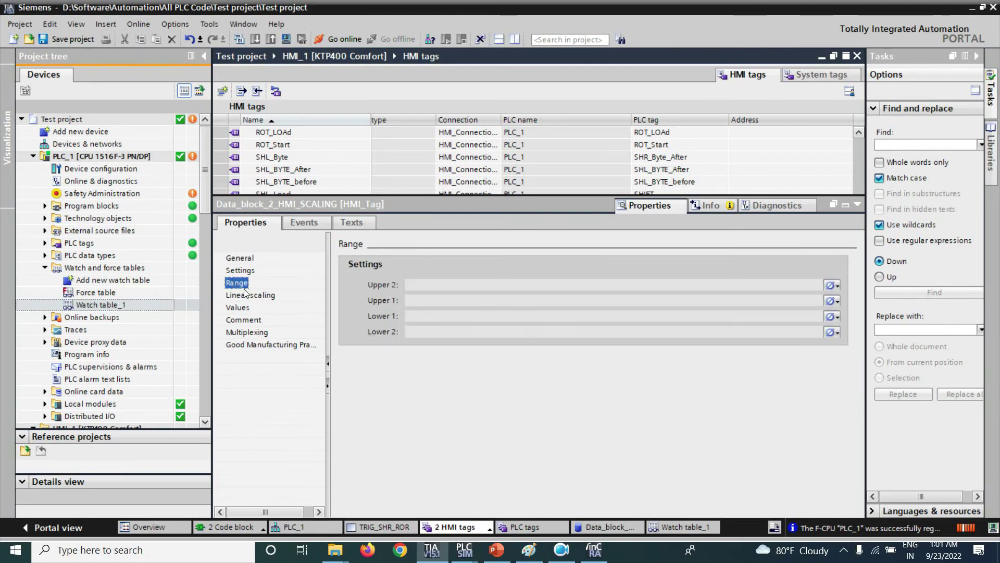
left_click(833, 286)
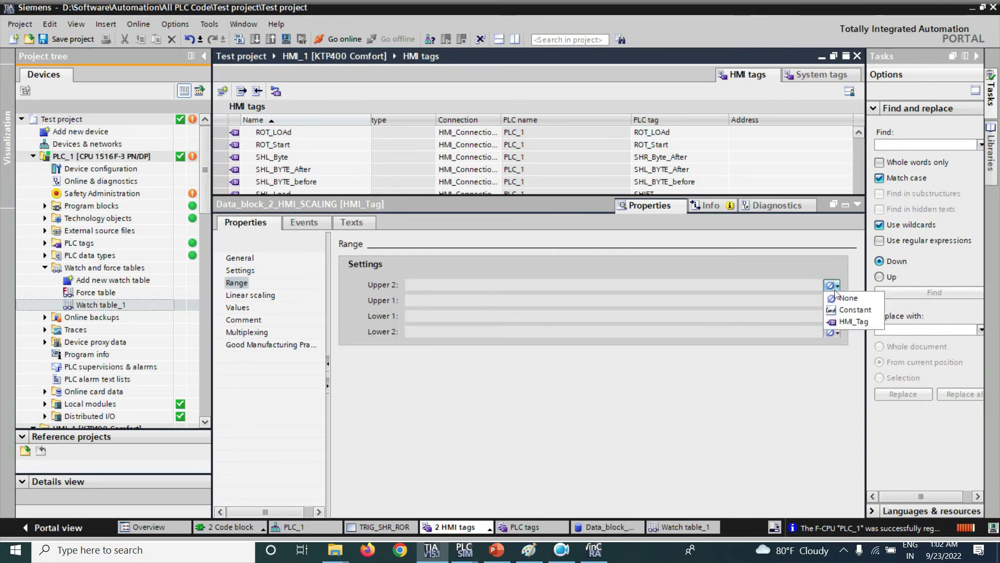
left_click(845, 309)
type("100")
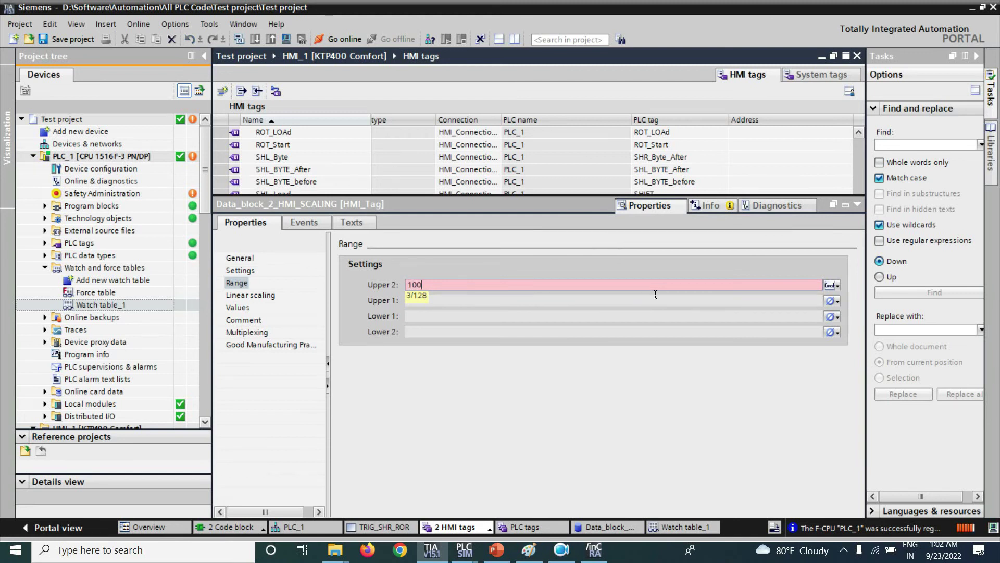
key("Return")
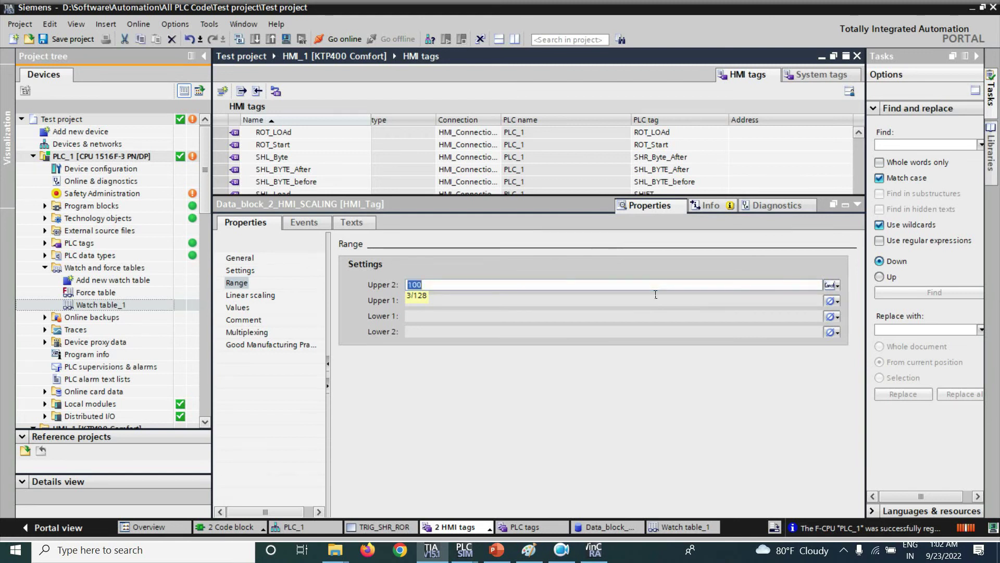
left_click(836, 336)
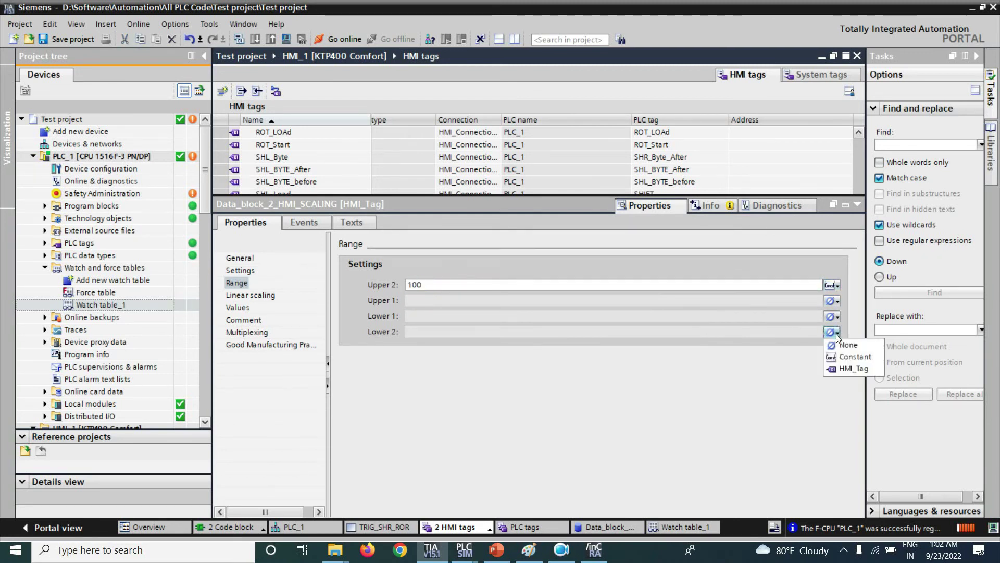
left_click(847, 357)
left_click(543, 332)
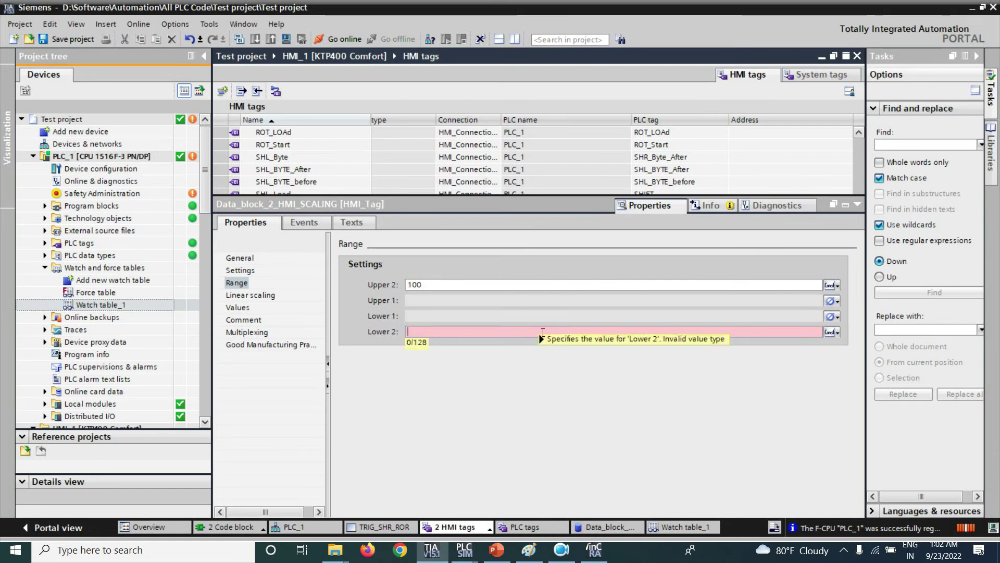
Enter 0 as Lower 2, save the project and compile the HMI device.
type("0")
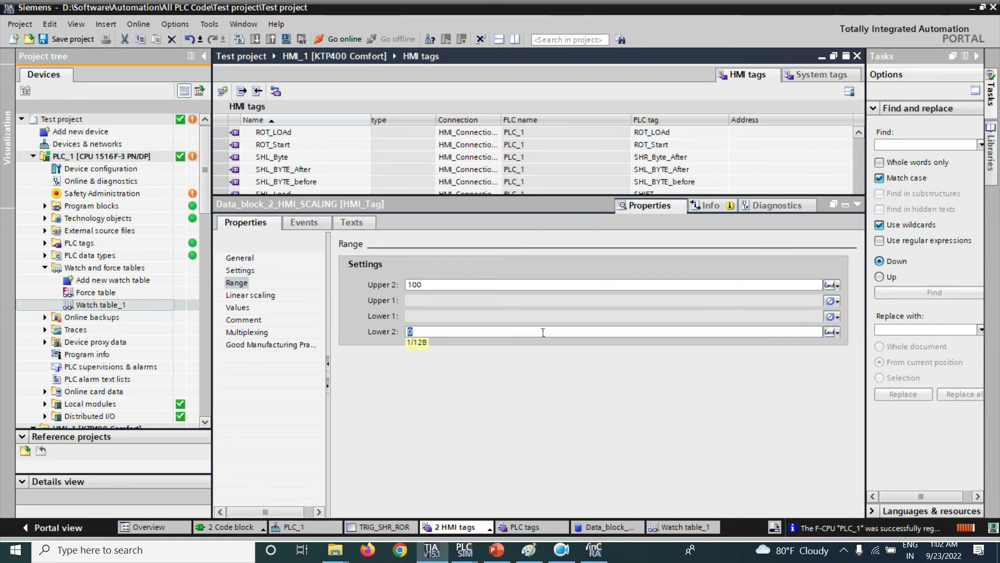
left_click(83, 43)
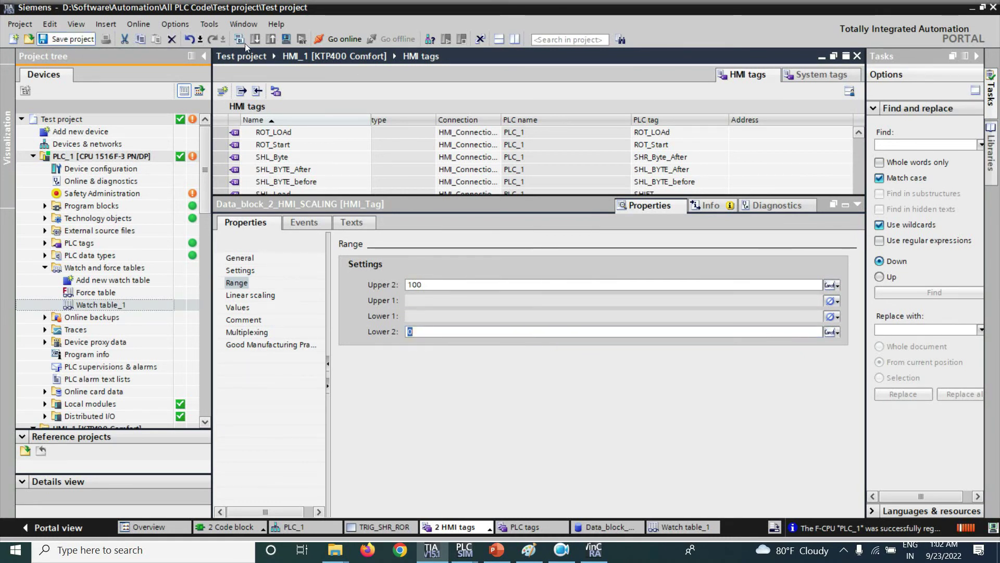
left_click(286, 40)
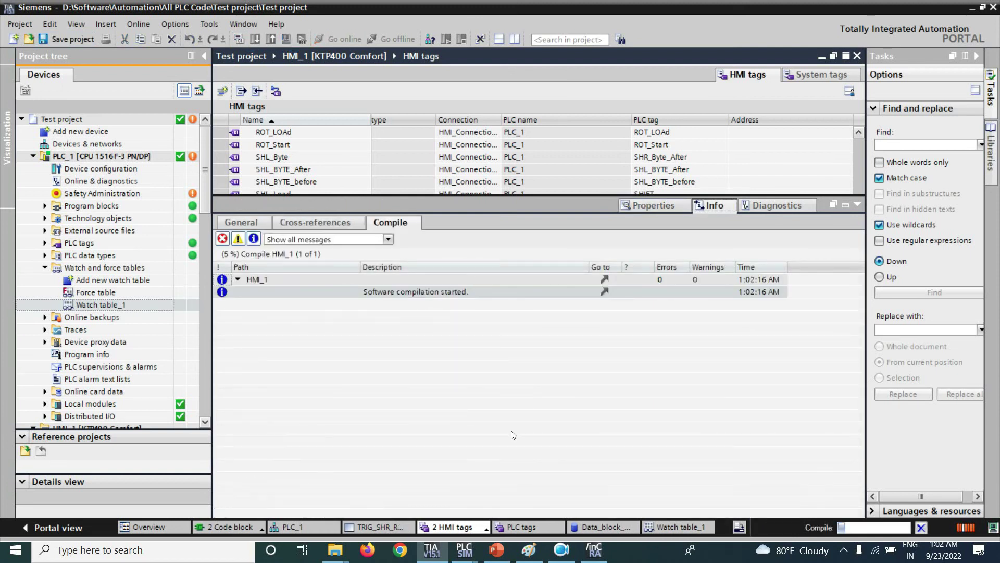
Select HMI_1, move the runtime window right and show its TRIG_SHR_ROR screen.
left_click(33, 157)
left_click(94, 168)
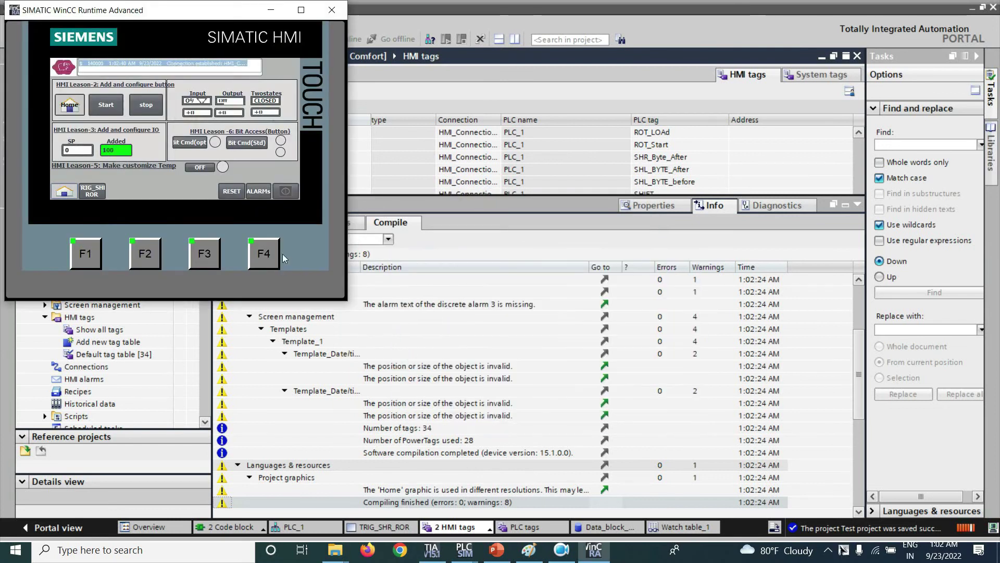
left_click_drag(144, 22, 740, 143)
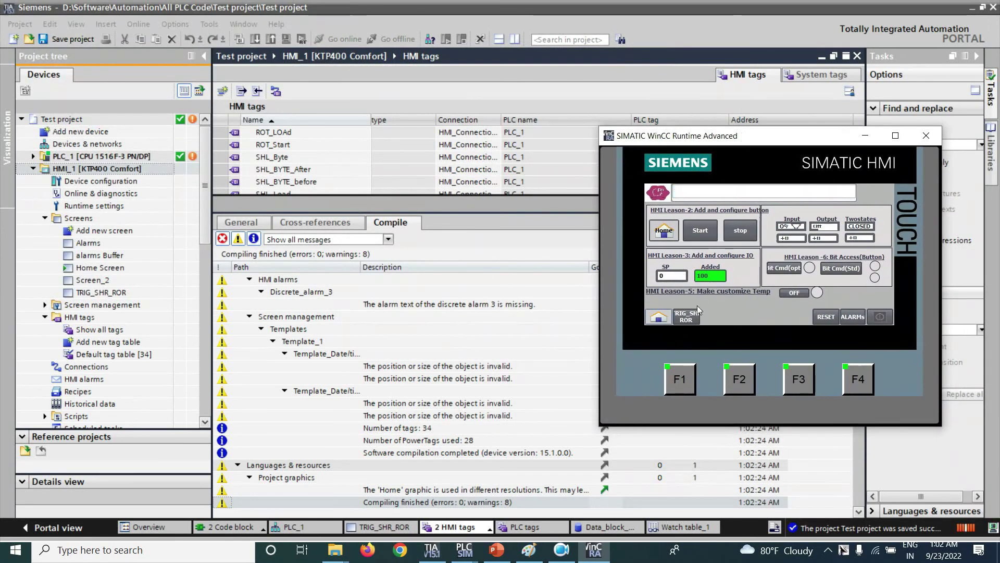
left_click(687, 317)
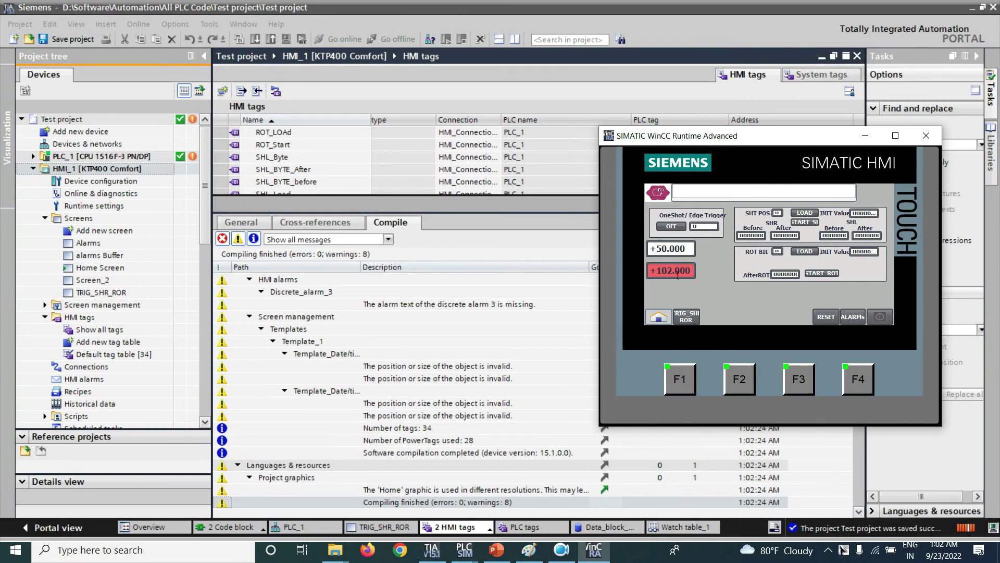
Keep Watch table_1 showing the monitored outputs and bring the HMI runtime forward.
left_click(661, 531)
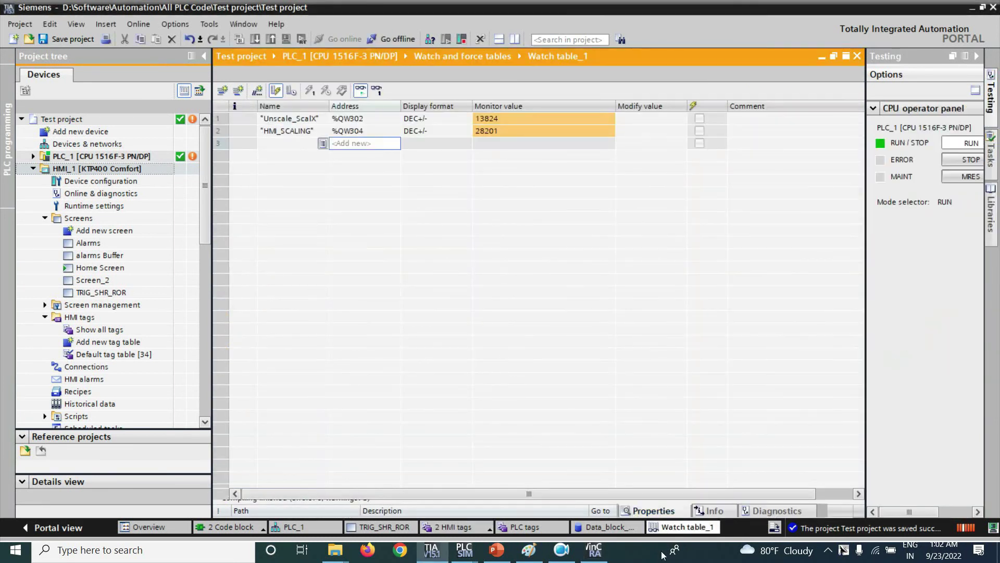
left_click(678, 531)
left_click(678, 531)
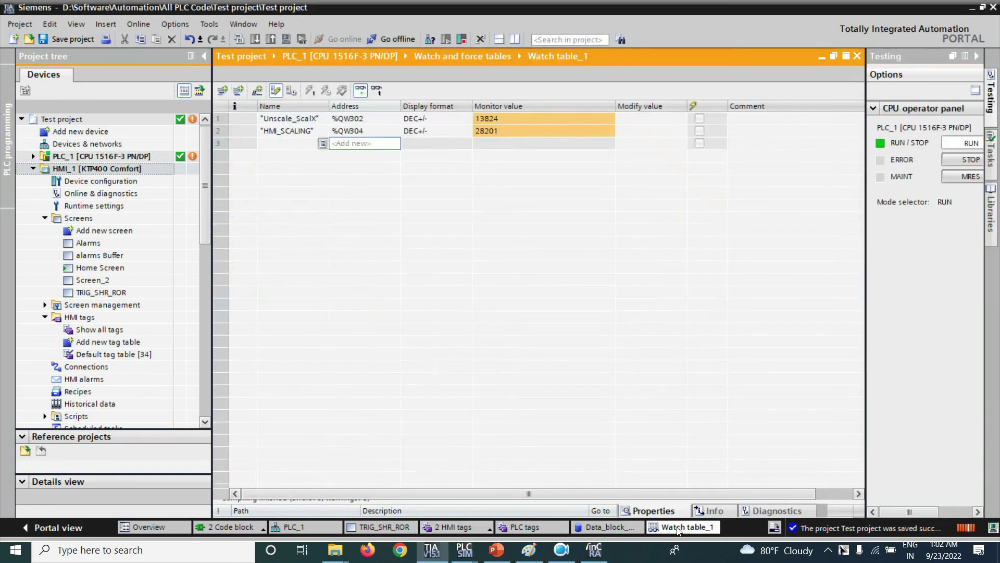
left_click(594, 549)
Enter setpoint 50, try out-of-range 102, then commit 100 in the runtime field.
left_click(670, 270)
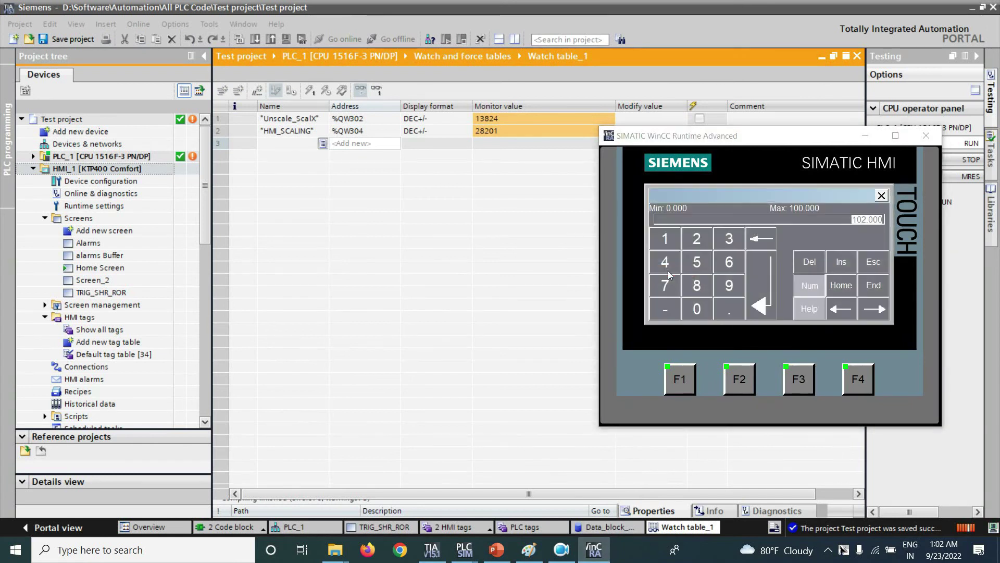
left_click(691, 262)
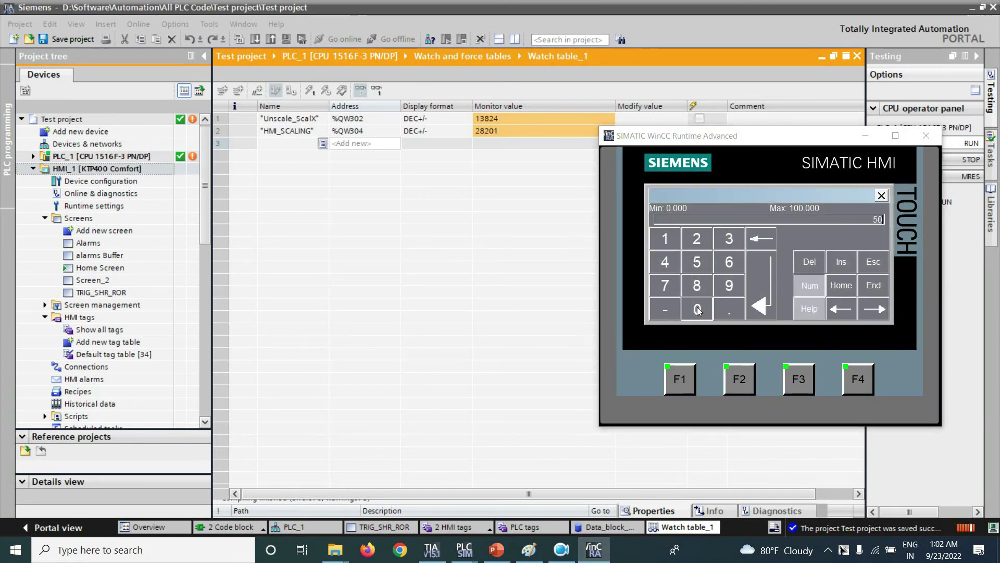
left_click(697, 308)
left_click(759, 308)
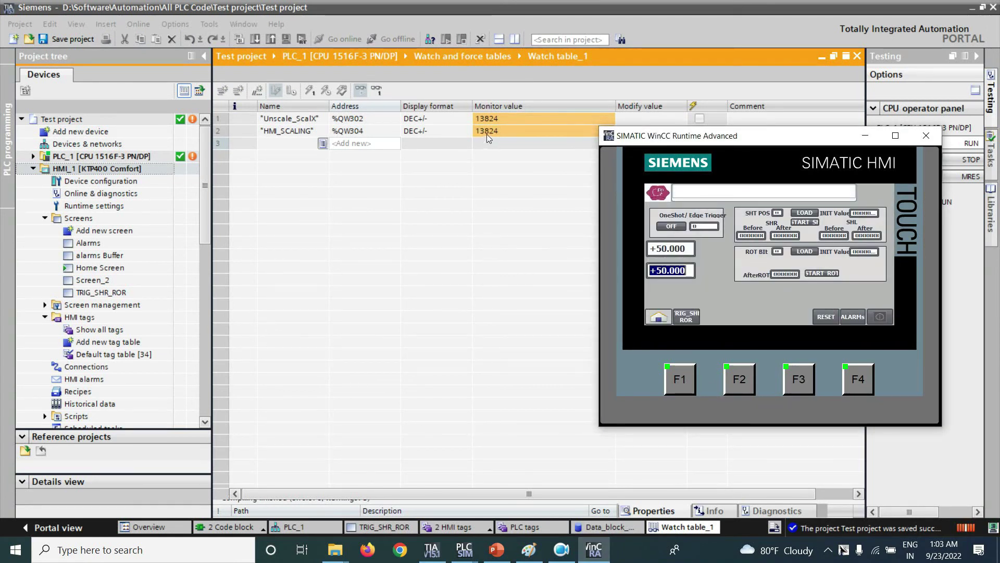
type("102")
key("Return")
type("1")
key("Return")
Open the Analog Output Scale_NormX block and turn off live monitoring.
left_click(227, 527)
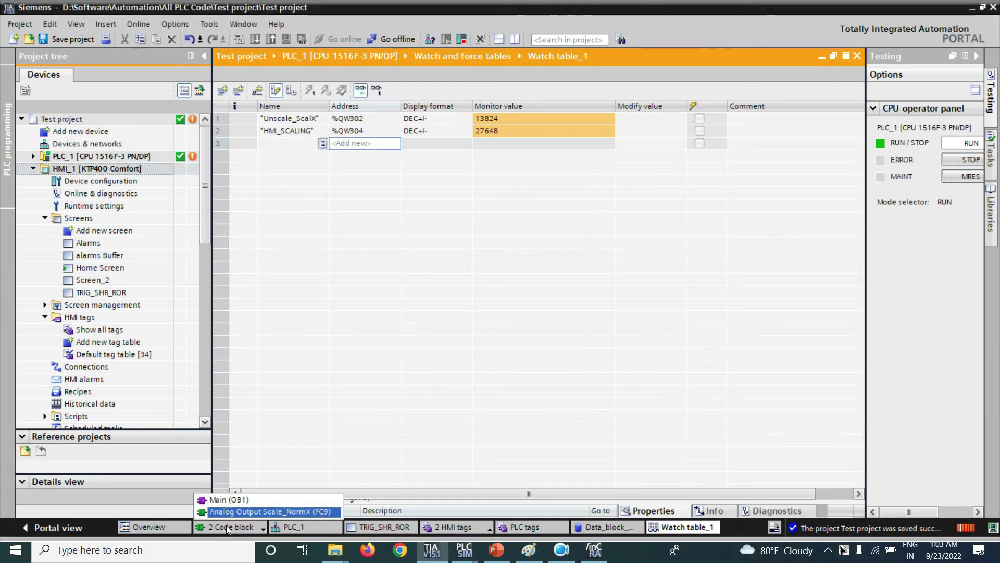
left_click(229, 513)
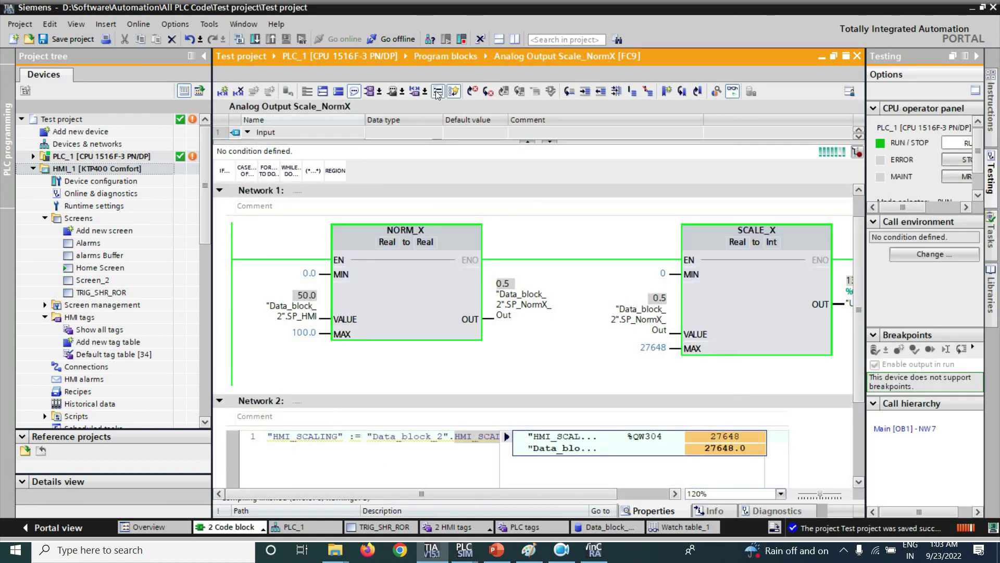
left_click(732, 91)
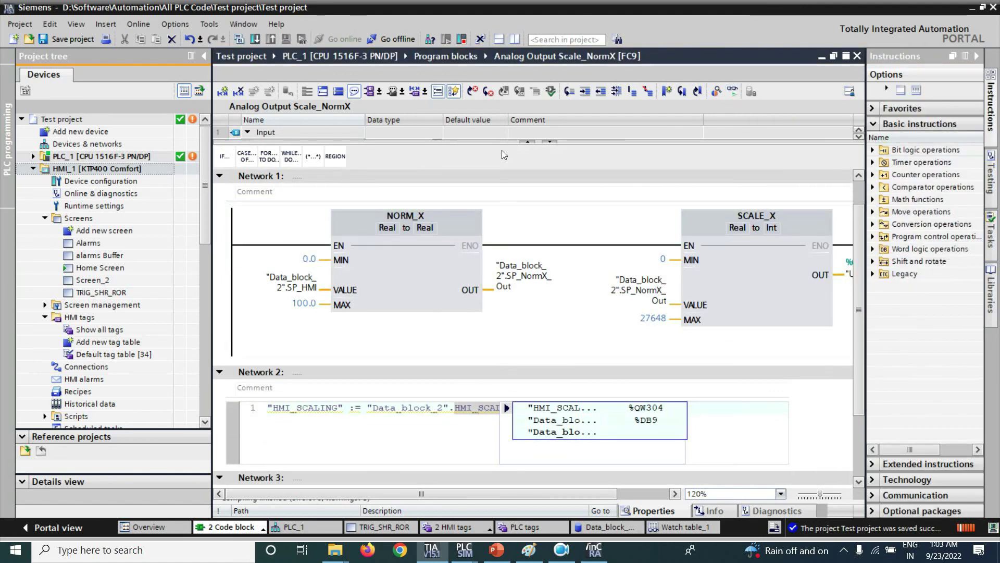
Wrap the Network 2 right-hand side in REAL_TO_INT(IN:="Data_block_2".HMI_SCALING).
left_click(368, 412)
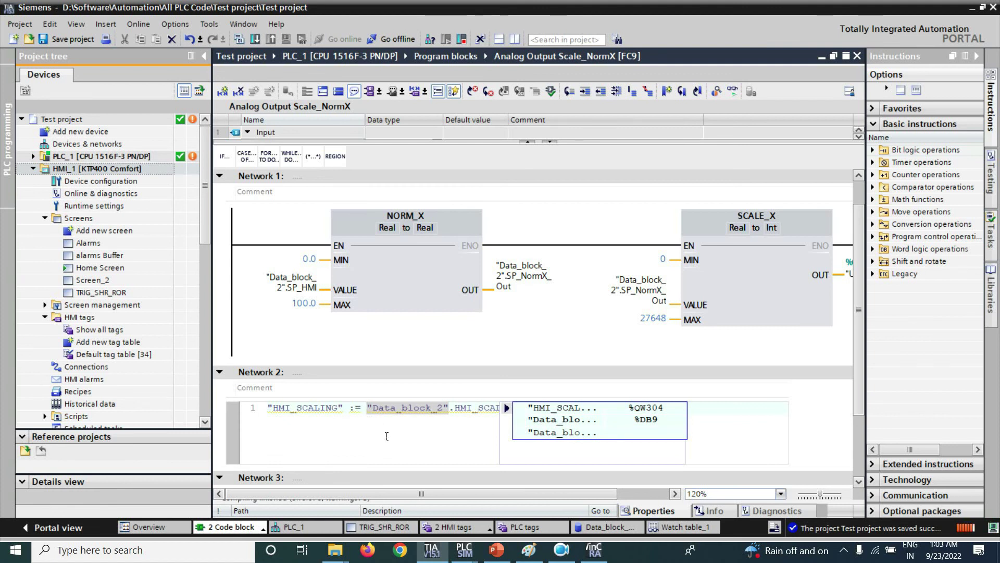
type("REAL")
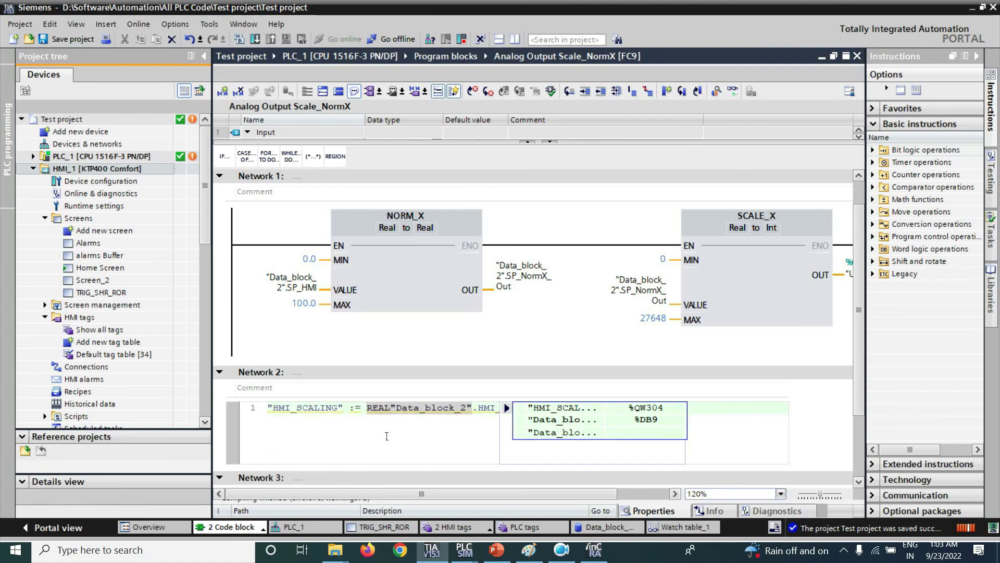
type(" TO")
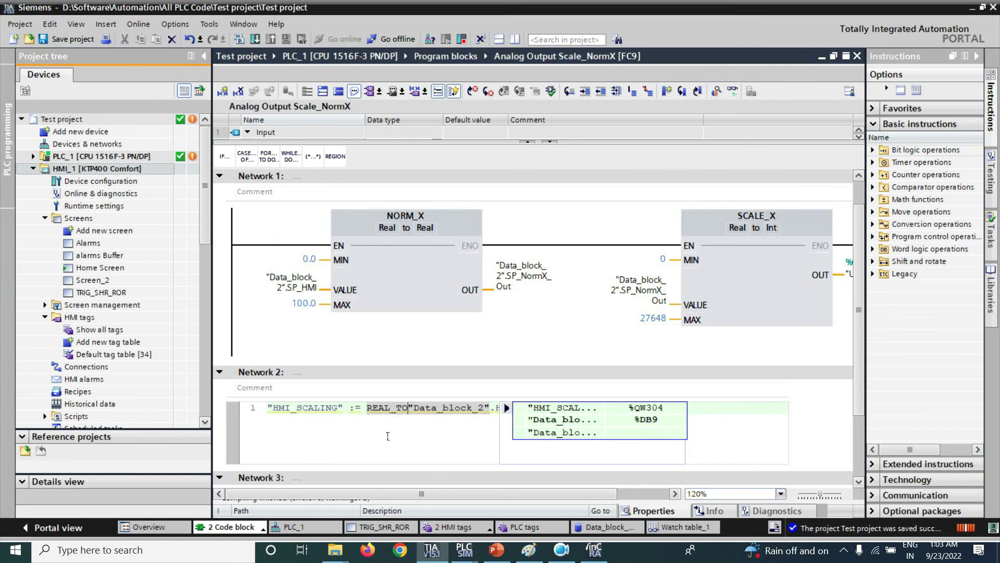
type("_")
type("IN")
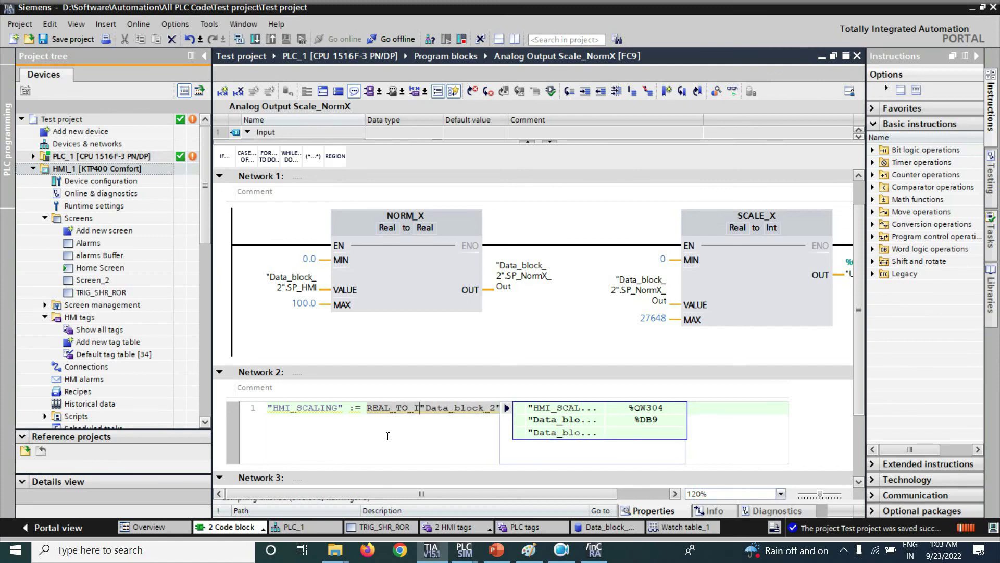
type("T(")
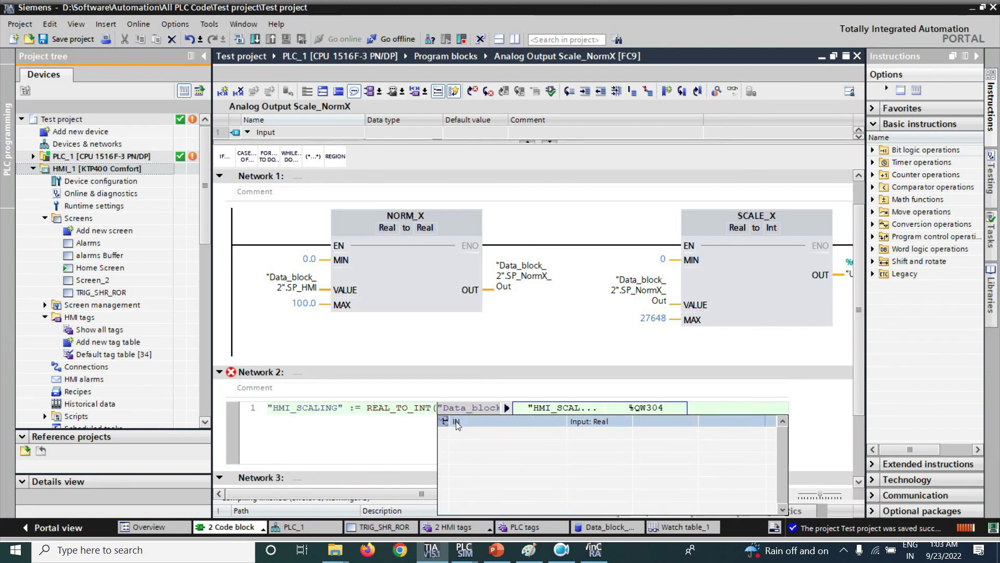
type("IN:=")
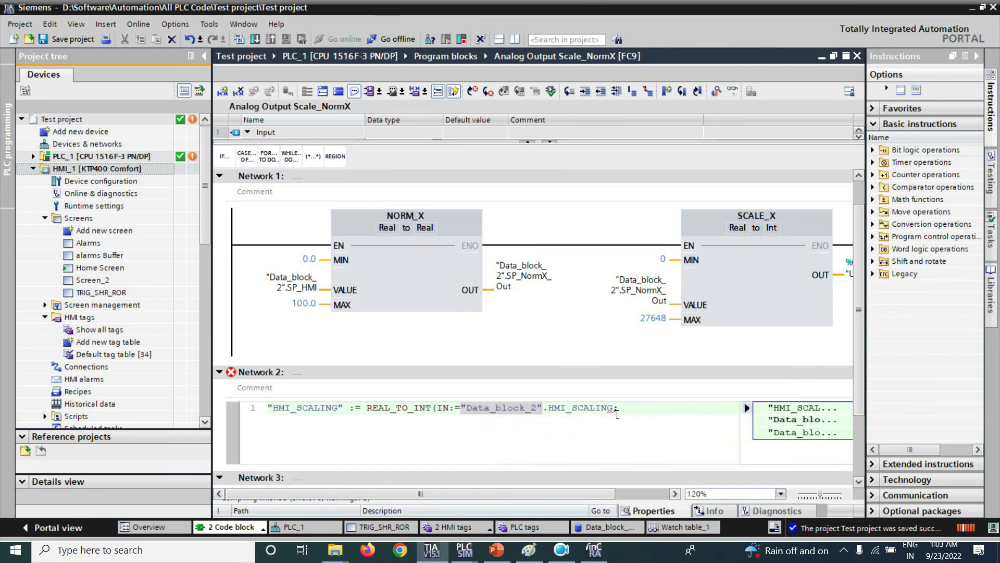
left_click(618, 410)
type(")")
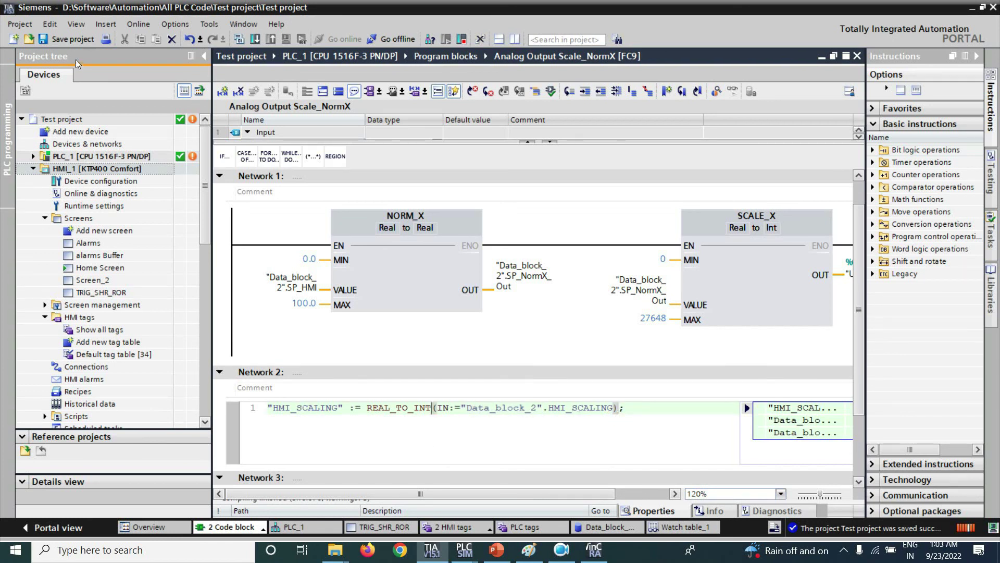
left_click_drag(486, 408, 620, 408)
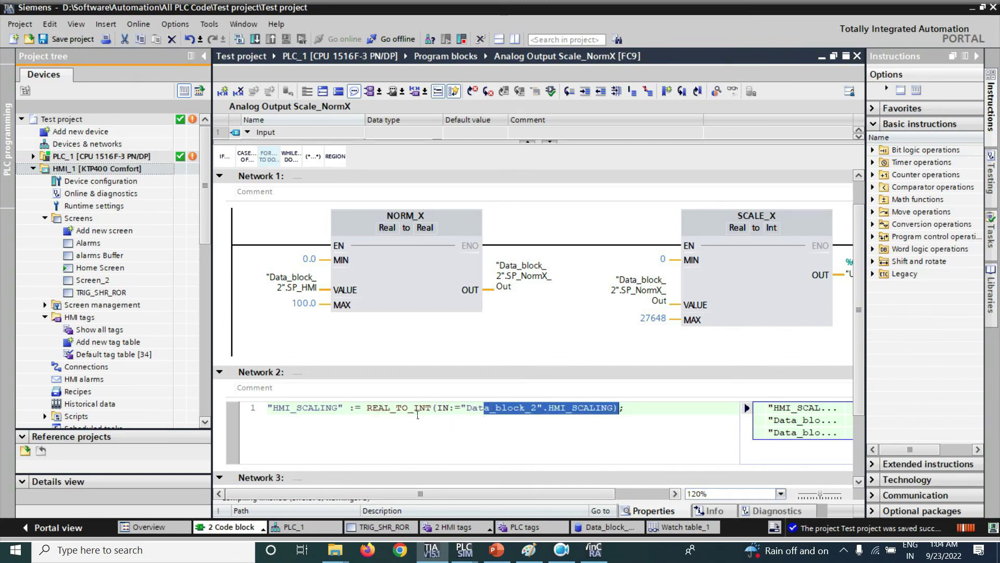
Download the changed block to PLC_1 and close the load results.
left_click(255, 39)
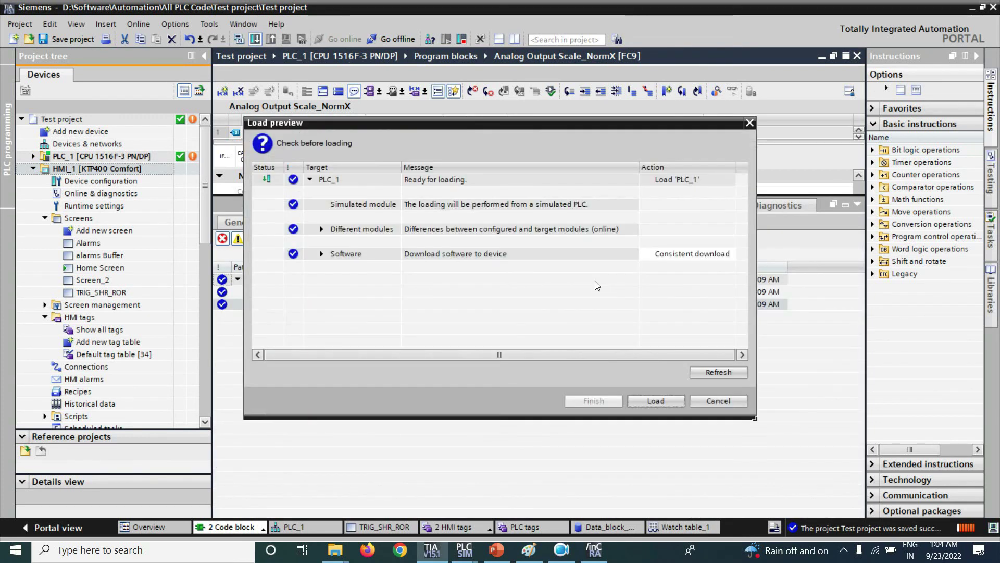
left_click(642, 401)
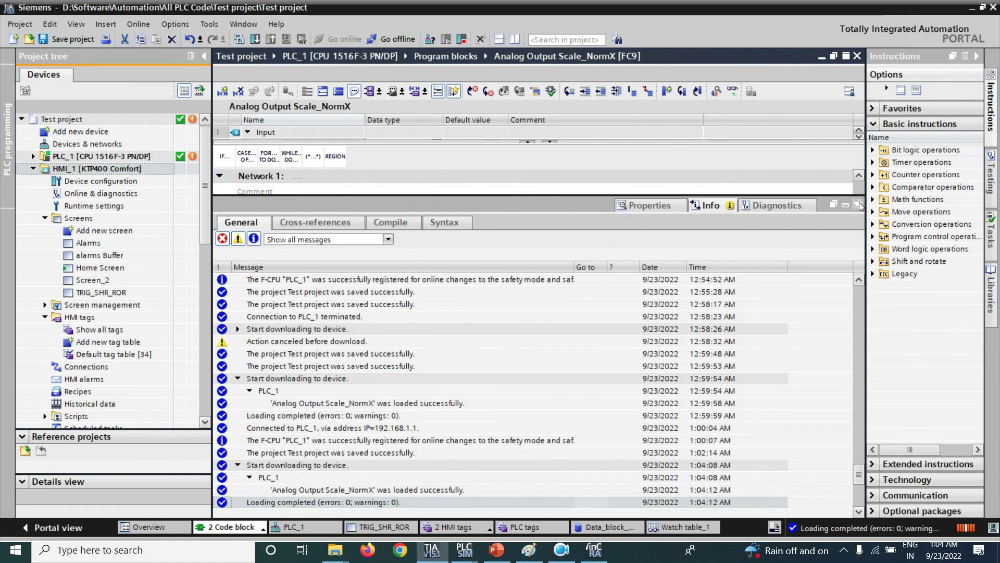
left_click(858, 204)
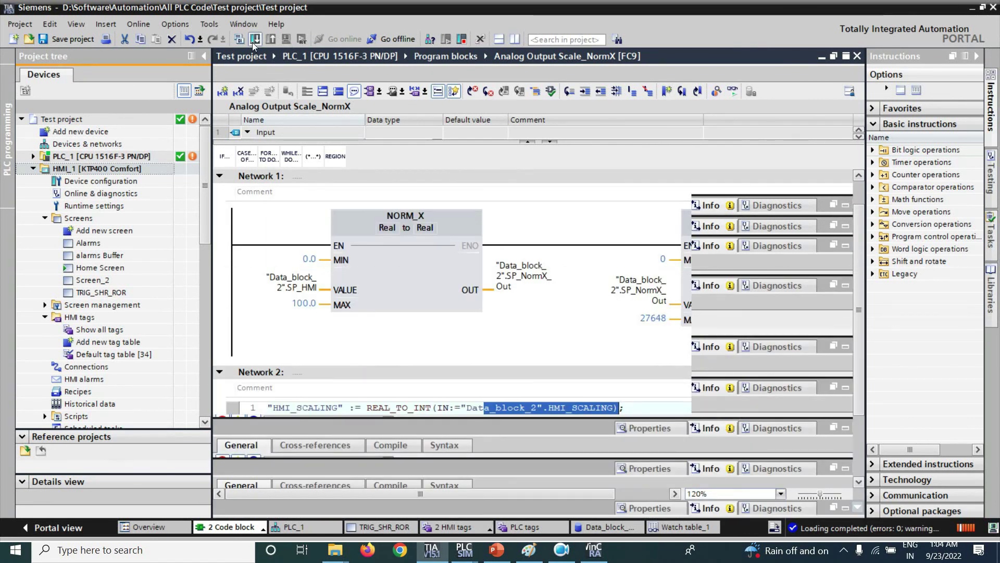
left_click(255, 40)
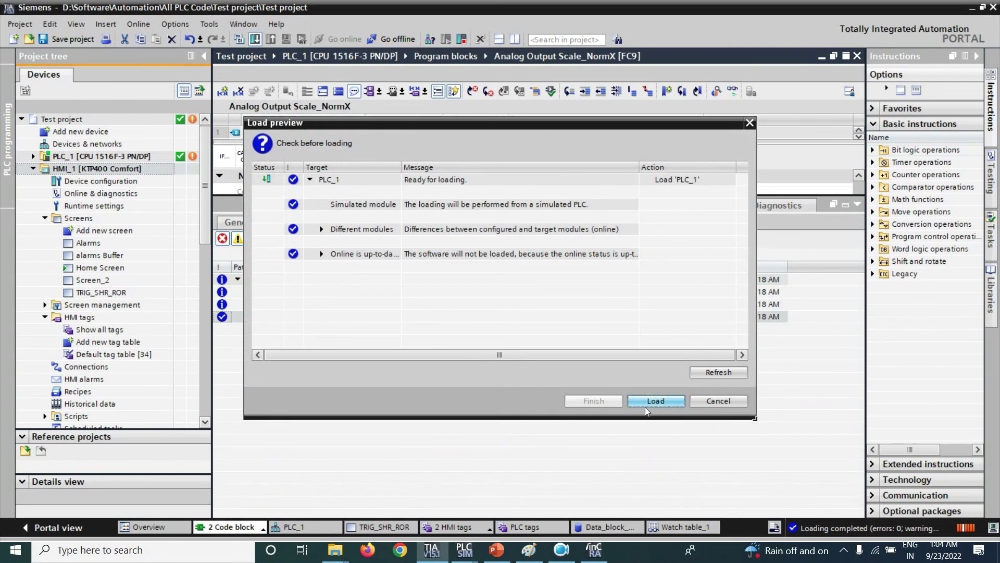
left_click(651, 405)
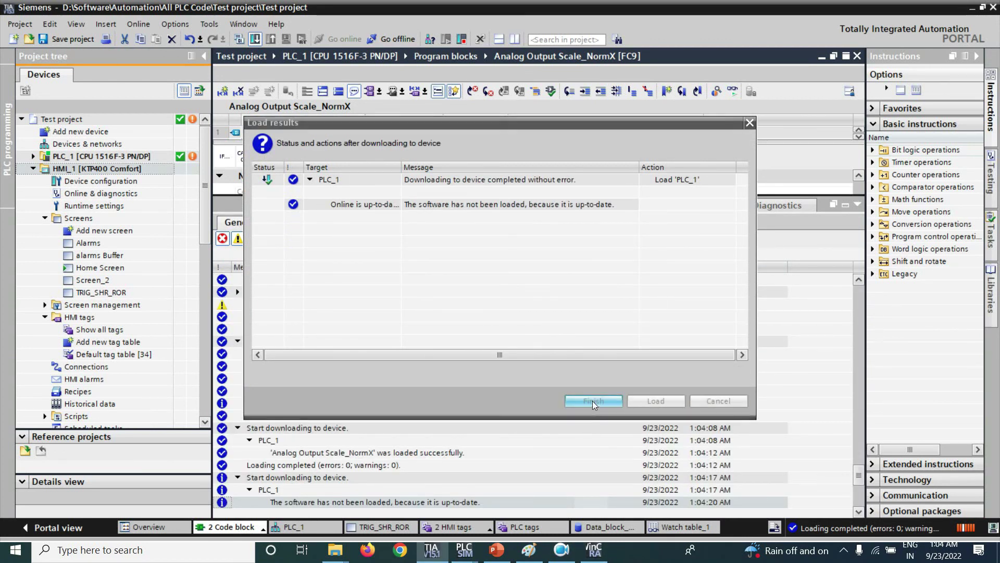
left_click(593, 401)
Show Watch table_1 and change the HMI runtime setpoint from 100 to 99.
left_click(681, 527)
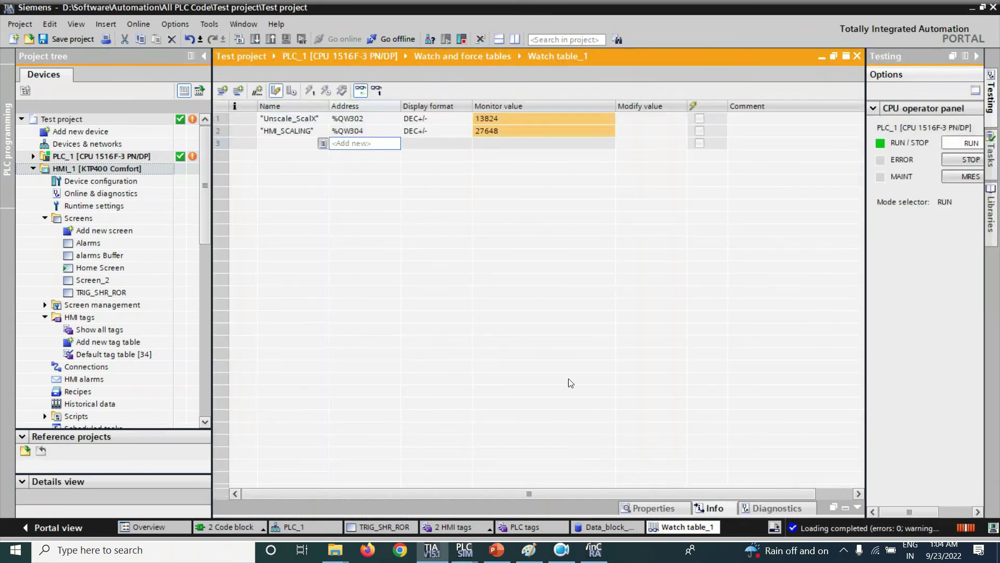
left_click(594, 550)
left_click(658, 275)
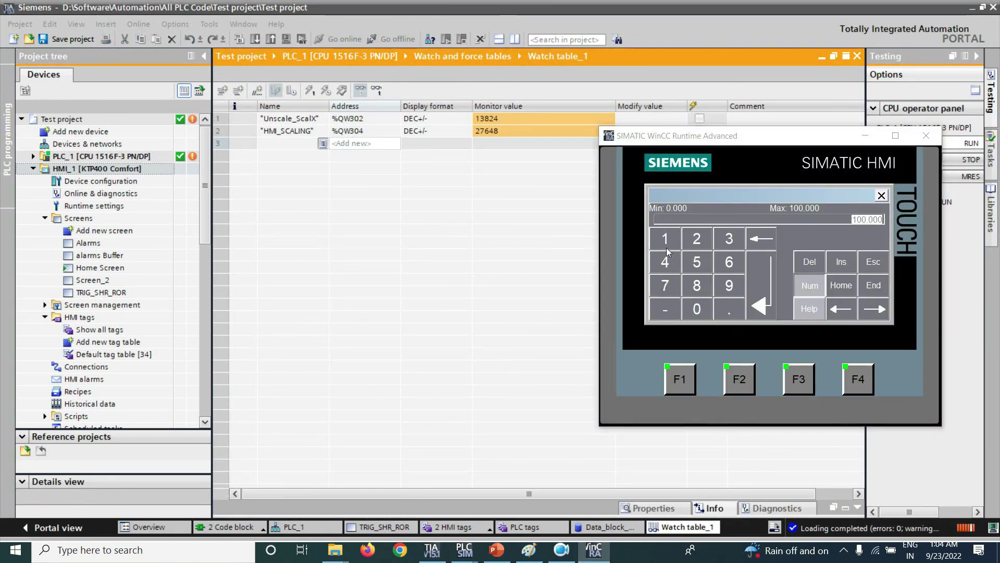
double_click(733, 289)
left_click(761, 286)
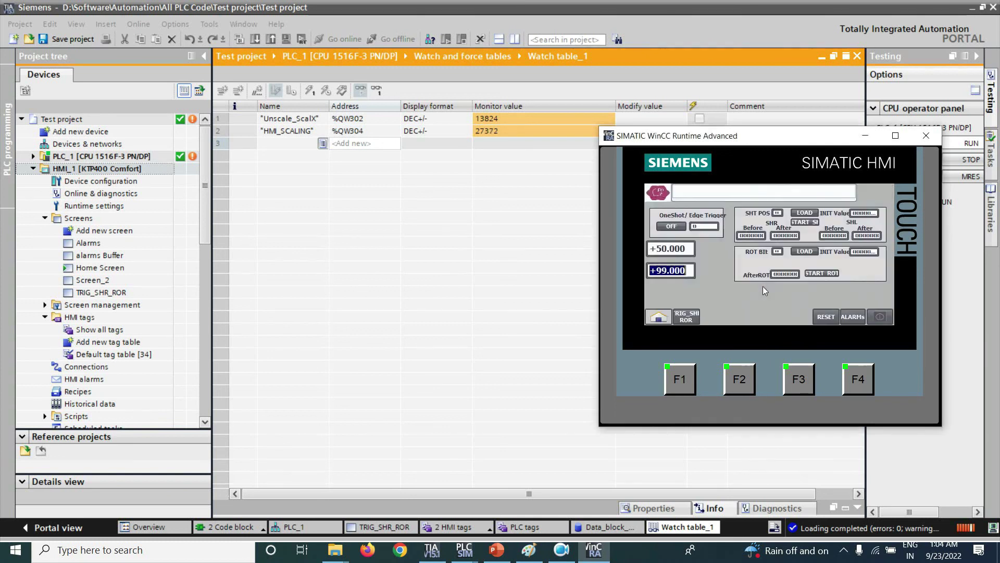